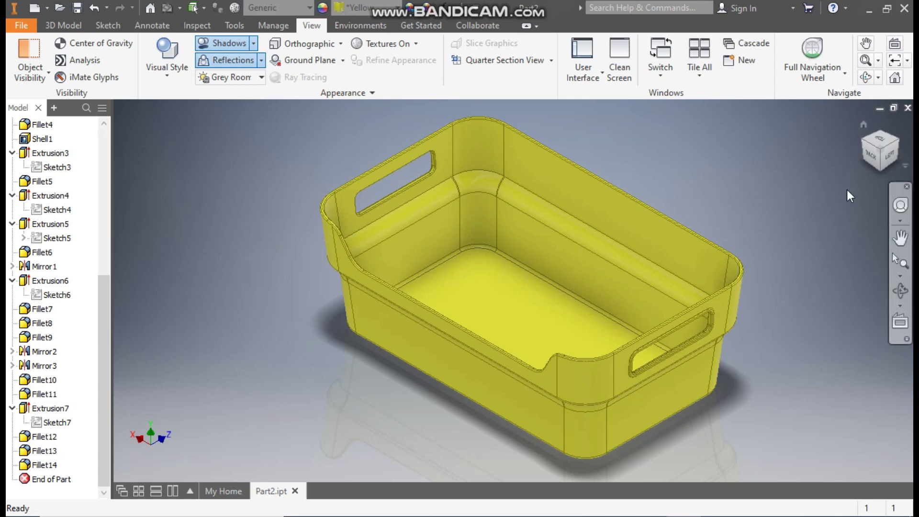
Orbit the existing basket to inspect its bottom face, then return to the top isometric view
click(880, 168)
click(879, 168)
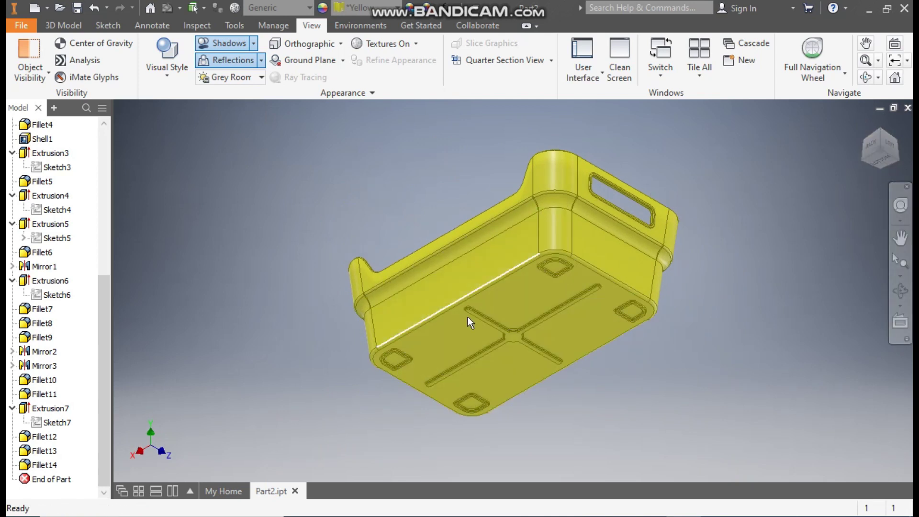
scroll(582, 303, up, 3)
key(F2)
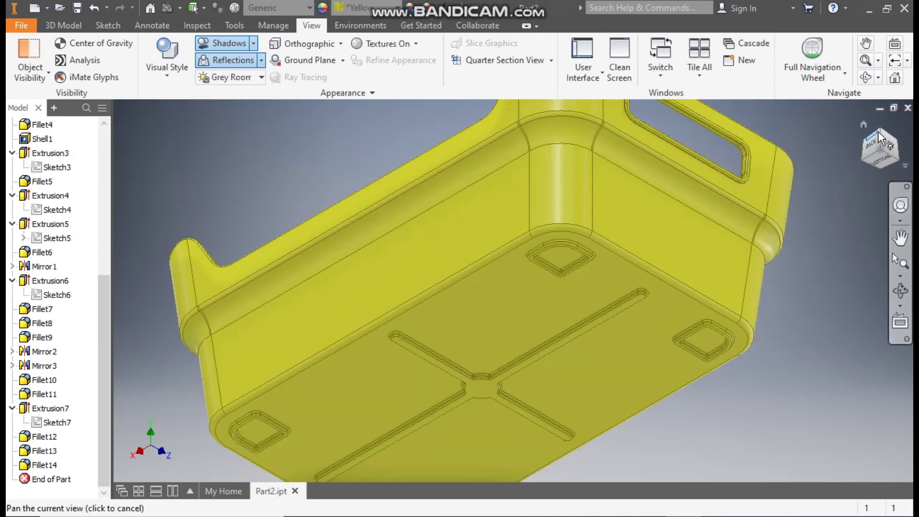
click(879, 131)
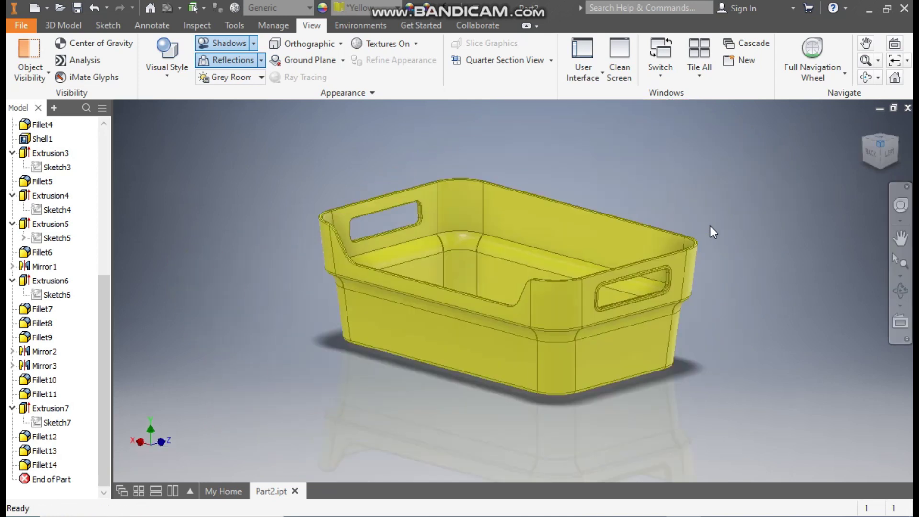
key(Escape)
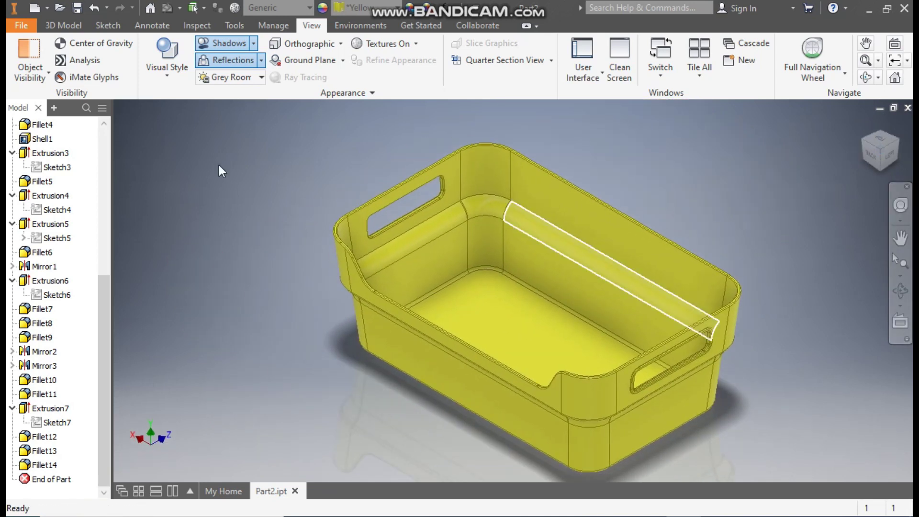
Create a new part from the Standard (mm).ipt template and start a 2D sketch
click(30, 9)
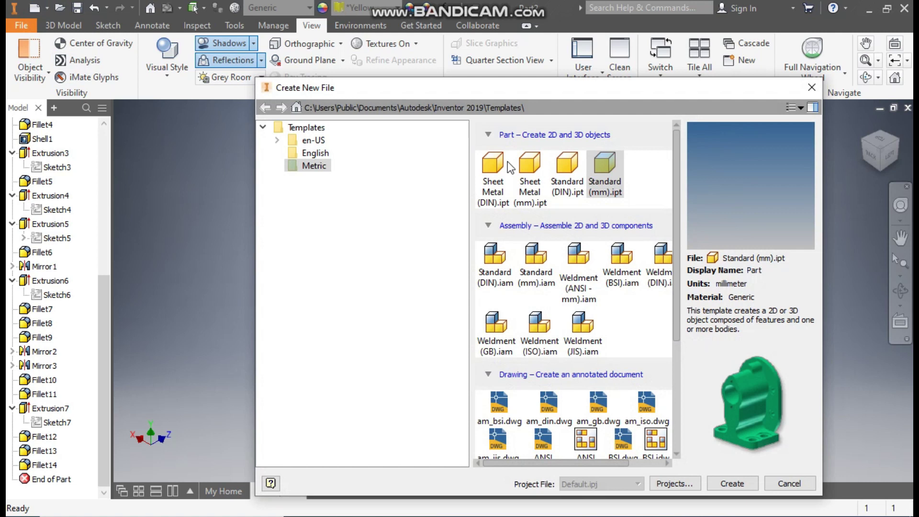
click(611, 158)
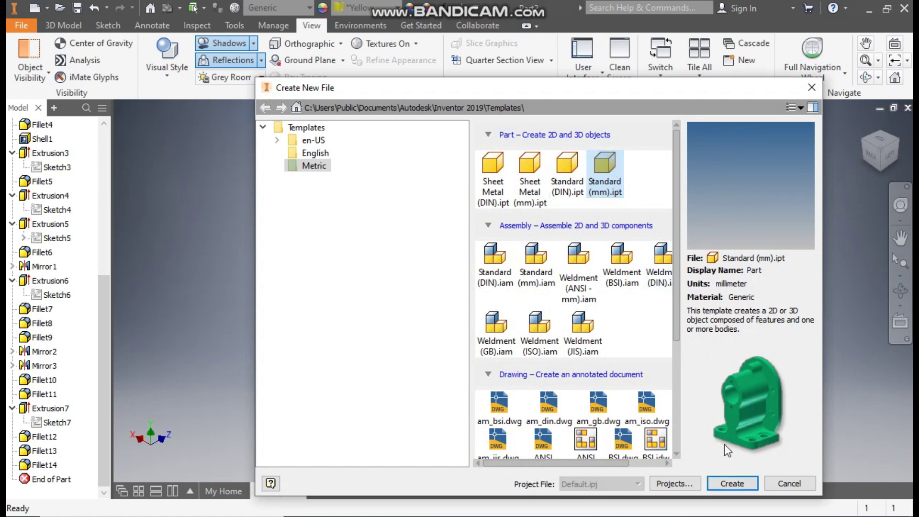
click(725, 478)
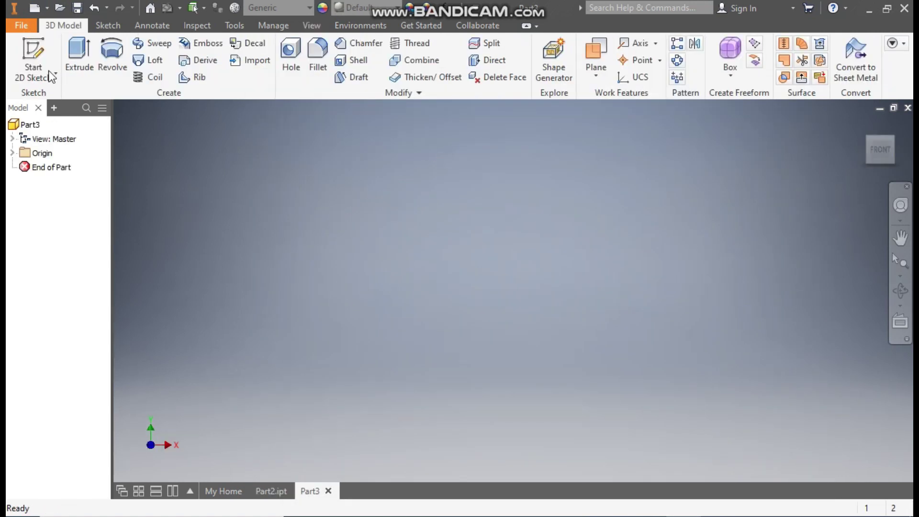
click(50, 75)
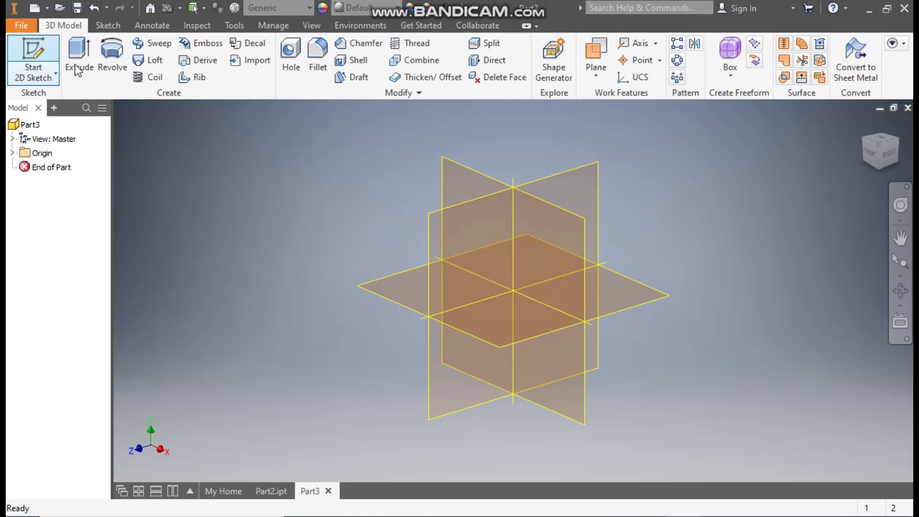
Draw a two-point center rectangle on the XZ plane centred at the origin
click(392, 284)
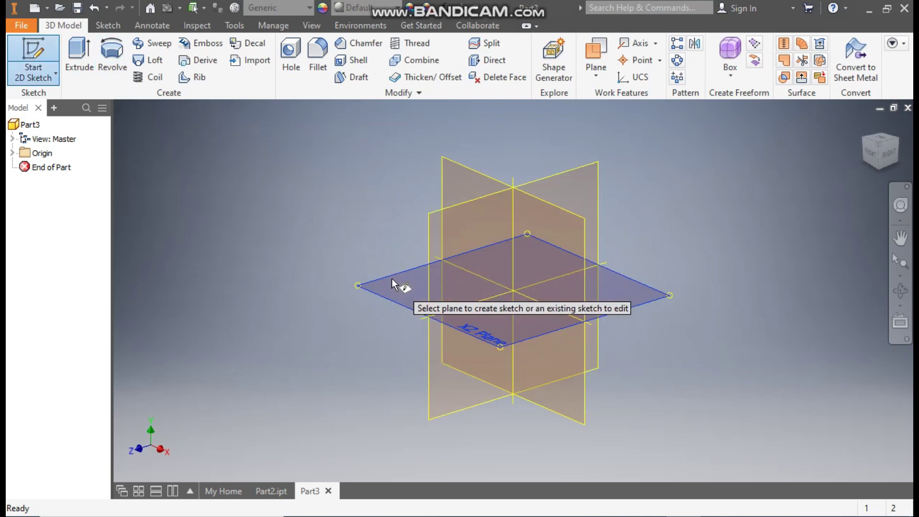
click(890, 122)
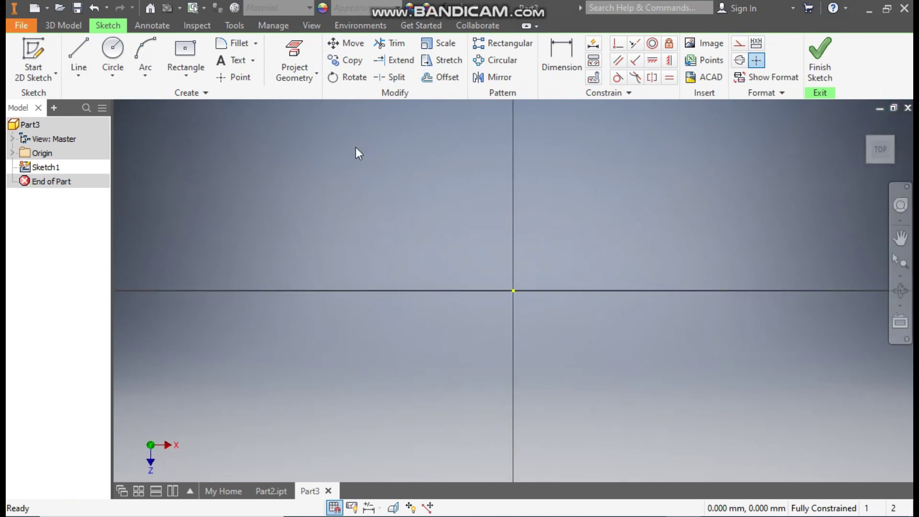
click(194, 75)
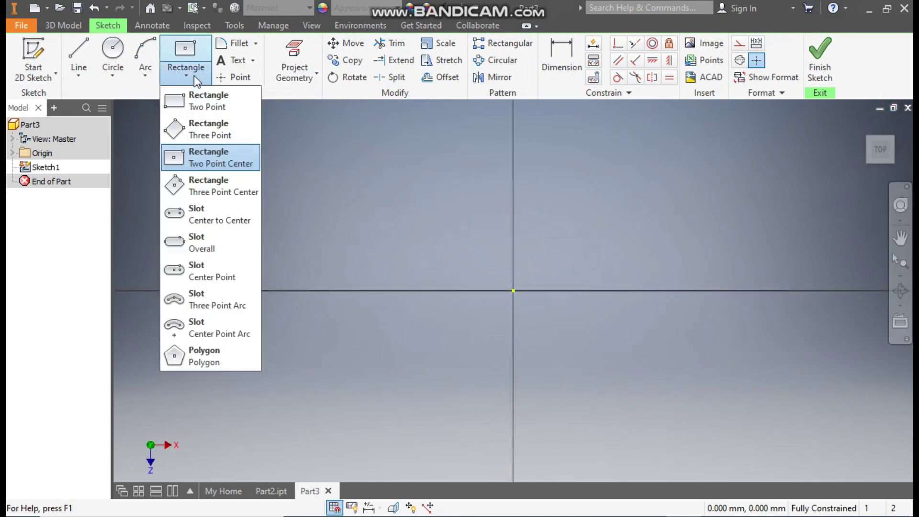
click(206, 162)
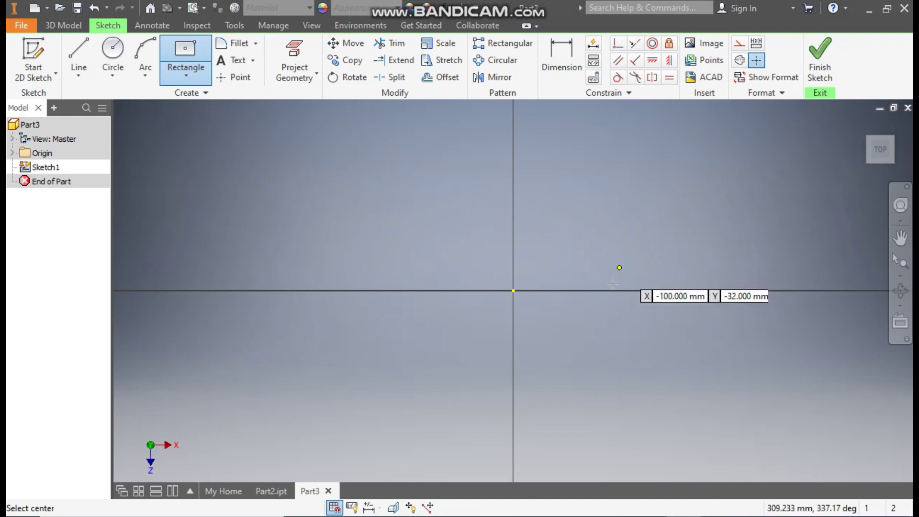
click(513, 291)
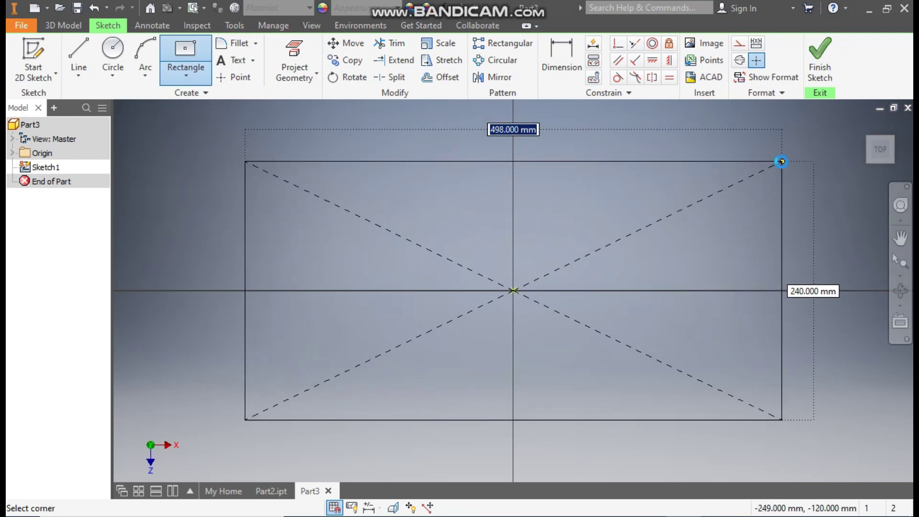
click(781, 162)
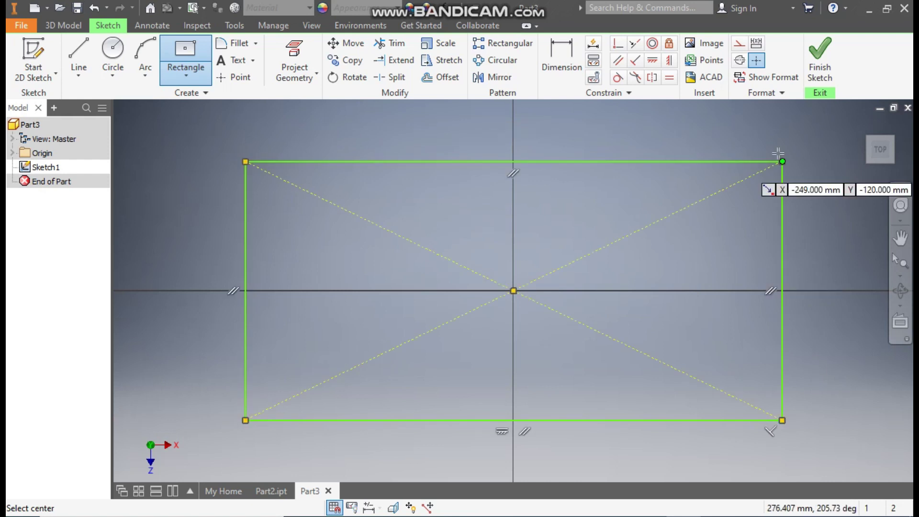
Dimension the rectangle 175 mm wide and 100 mm tall
click(559, 56)
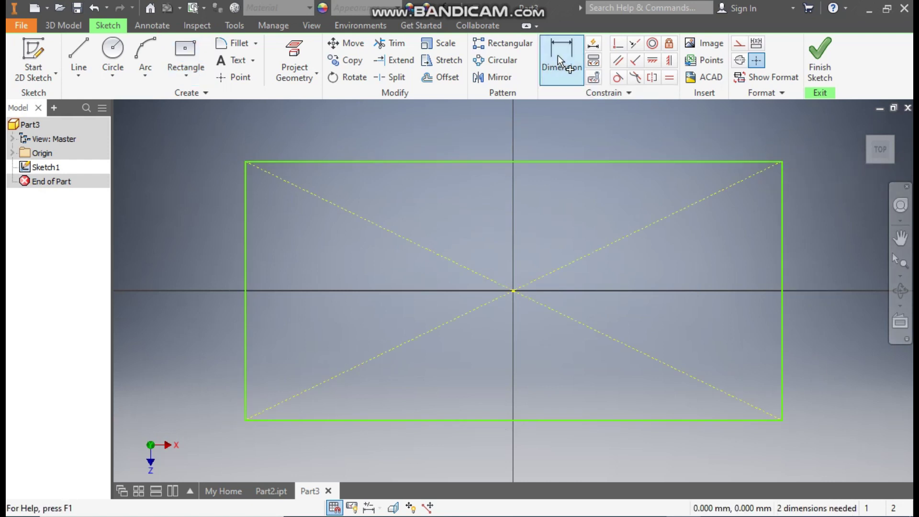
click(549, 162)
click(544, 191)
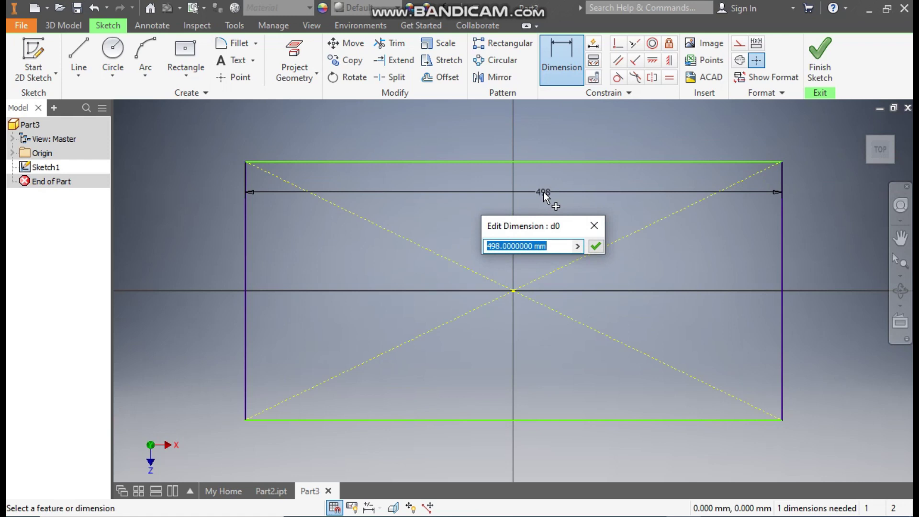
text(175)
key(Return)
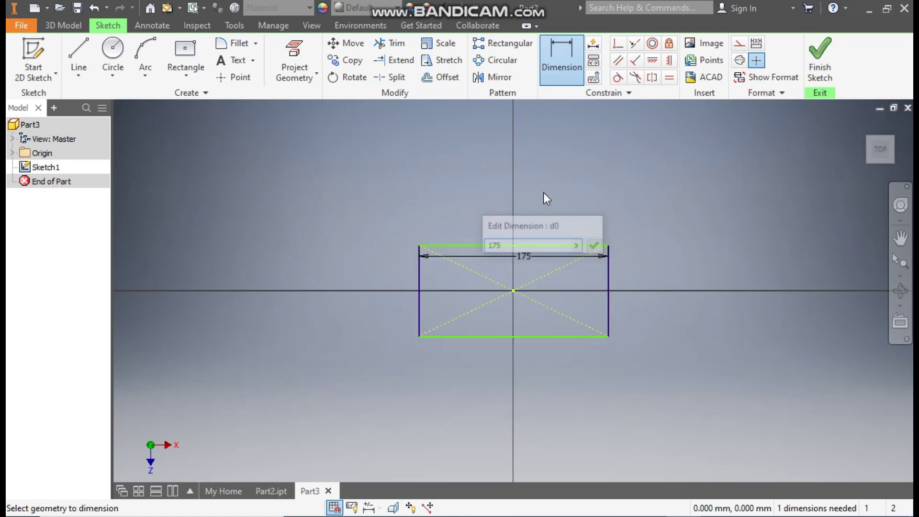
click(609, 280)
click(632, 279)
text(100)
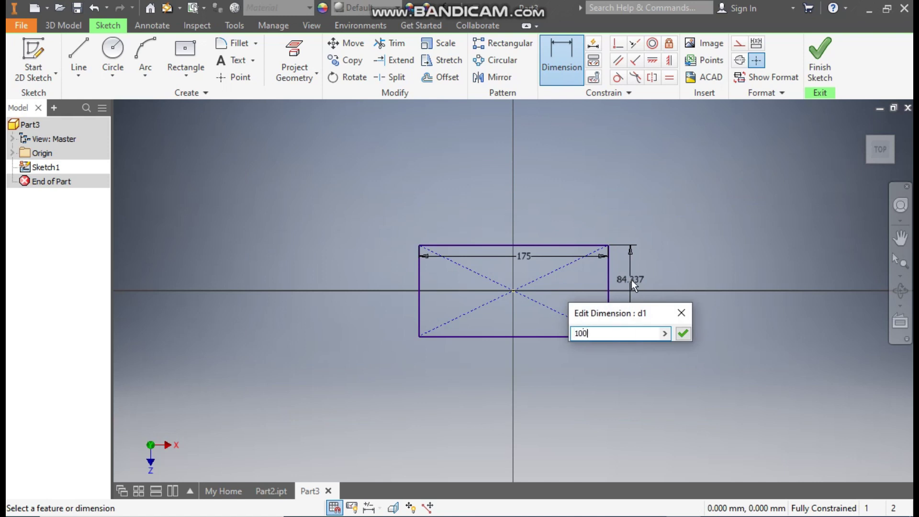
key(Return)
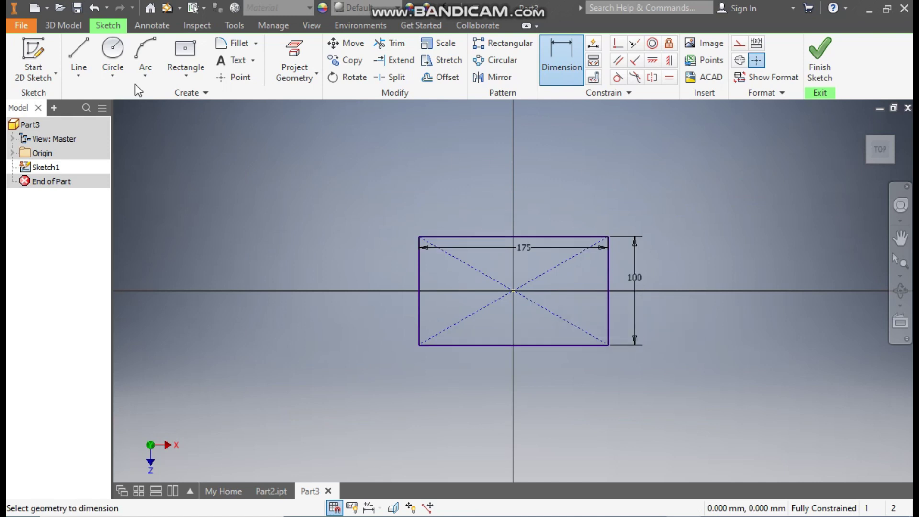
click(63, 24)
Begin extruding the rectangle sketch and bring up its taper options in front view
click(84, 56)
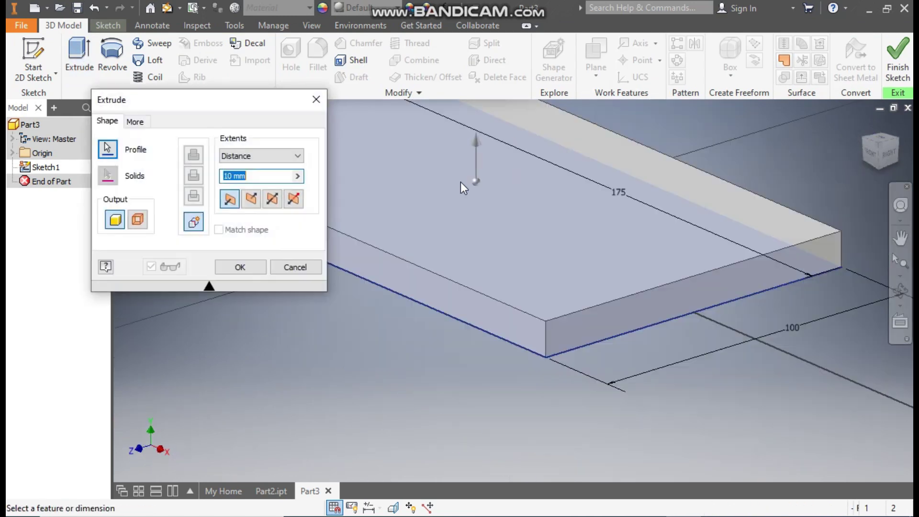
middle_drag(460, 182, 563, 258)
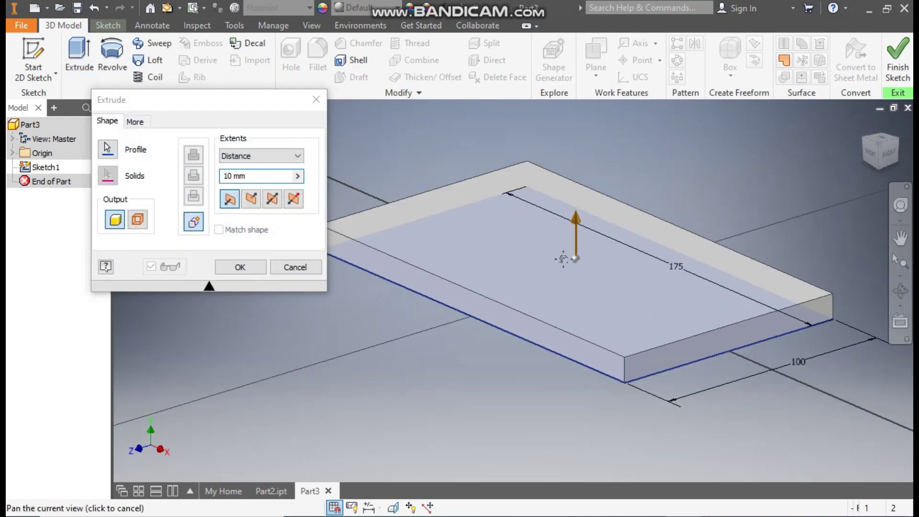
text(40)
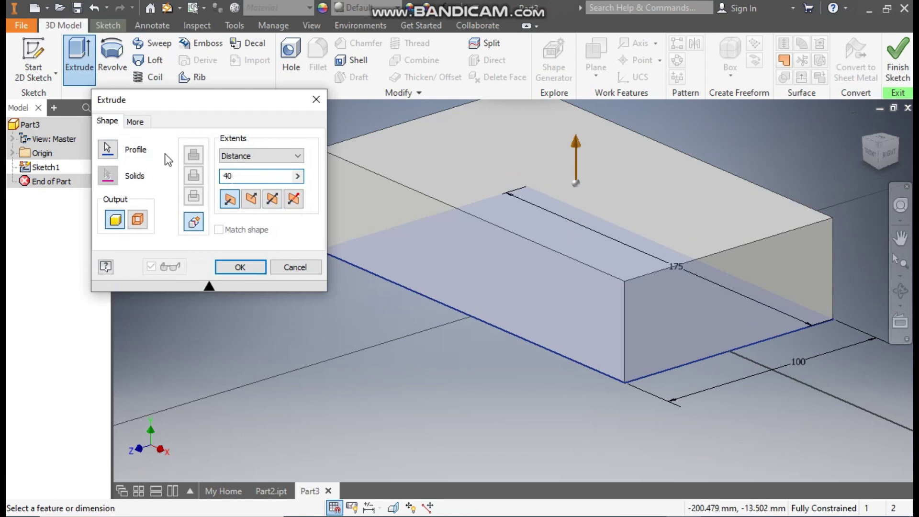
click(134, 123)
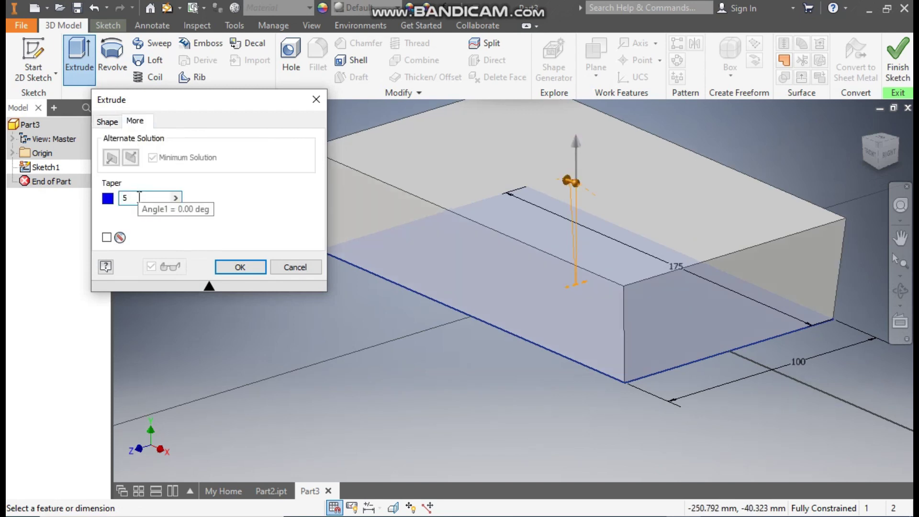
middle_drag(475, 332, 546, 328)
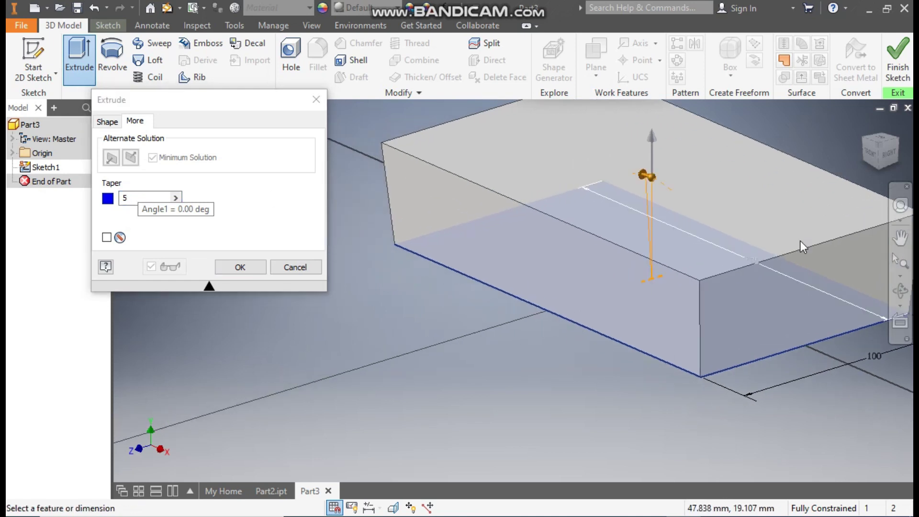
click(870, 156)
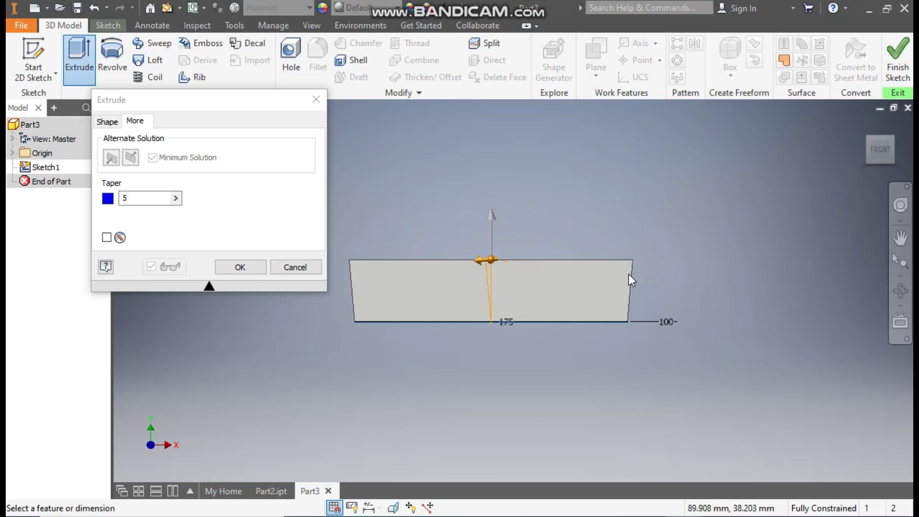
Set the taper to a negative angle and the distance to 40 mm, creating Extrusion1
click(143, 198)
text(-)
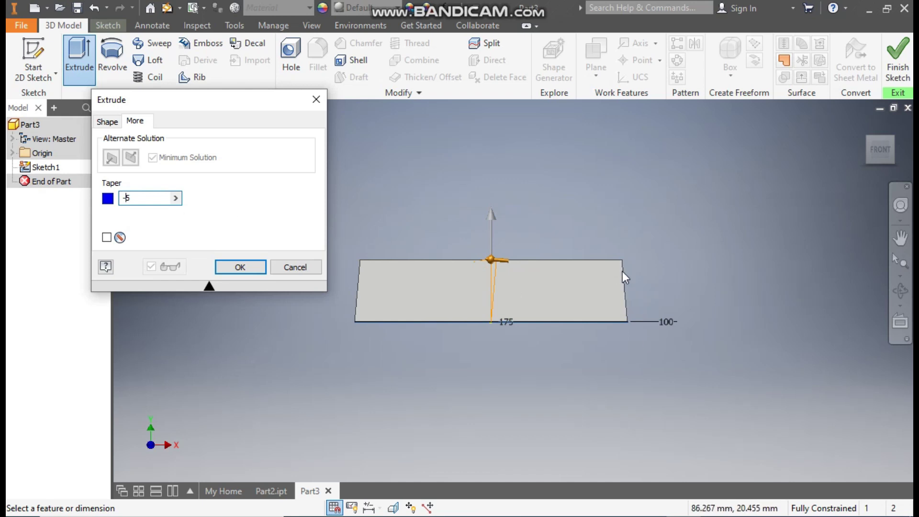
drag(141, 199, 120, 205)
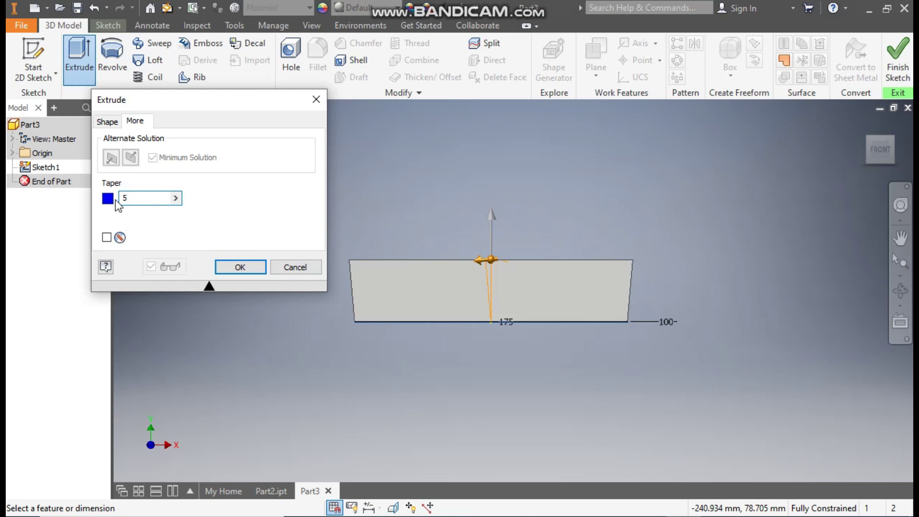
click(110, 121)
double_click(231, 176)
text(40)
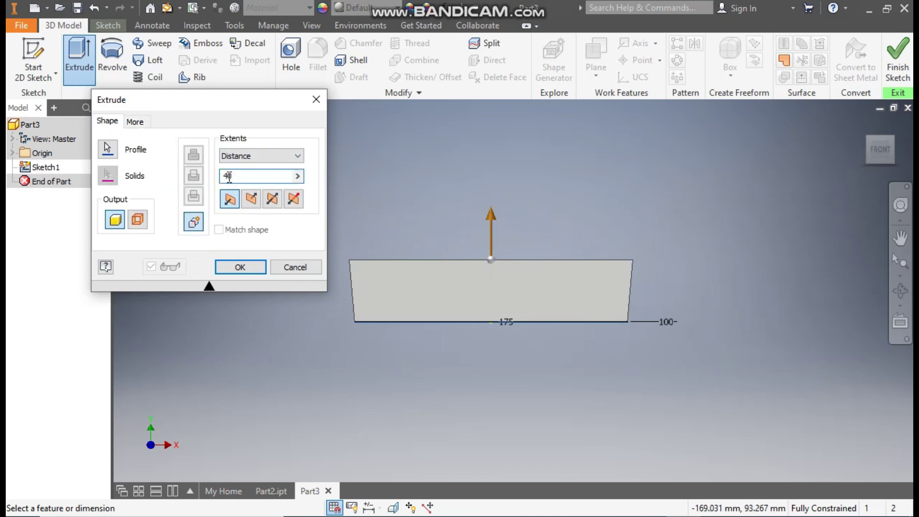
click(246, 265)
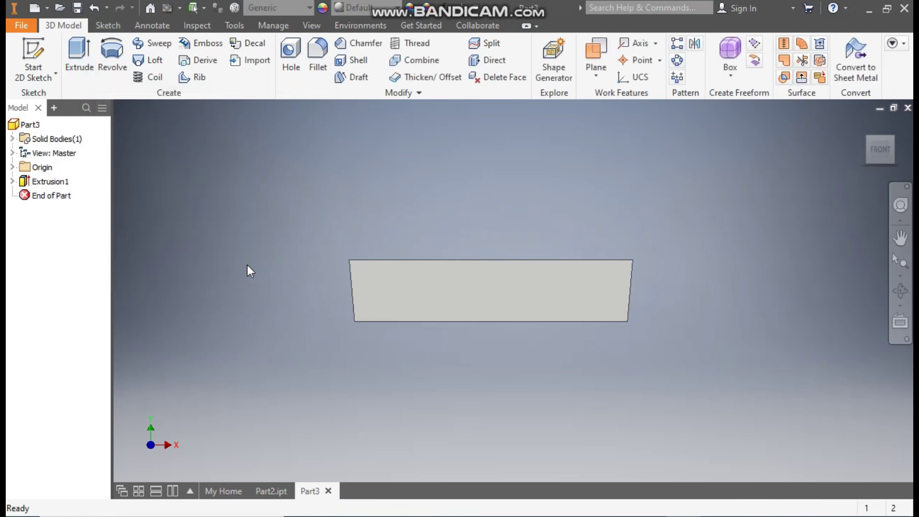
Start a sketch on the block's top face and project its outline edges
click(865, 125)
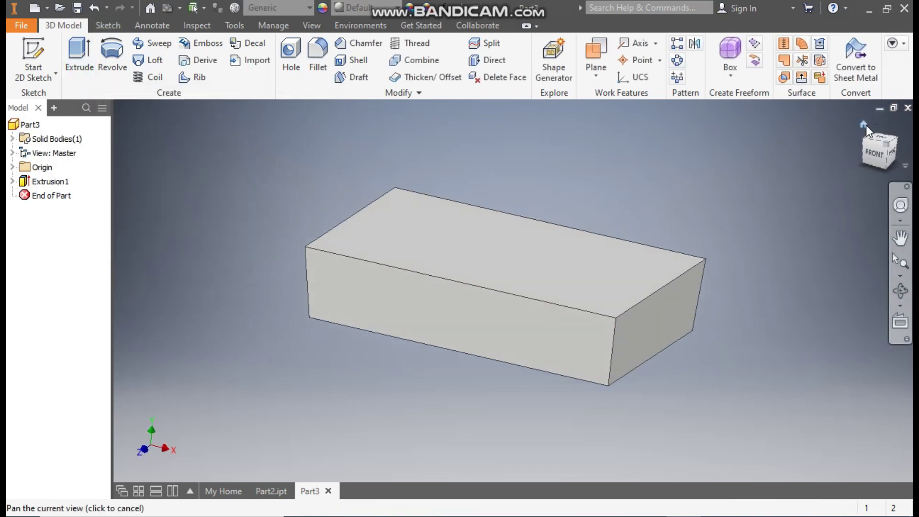
click(488, 242)
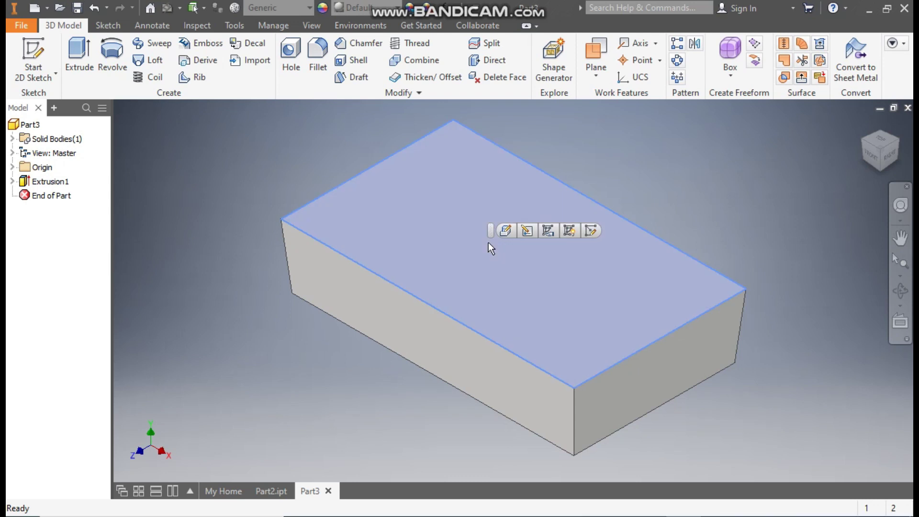
key(s)
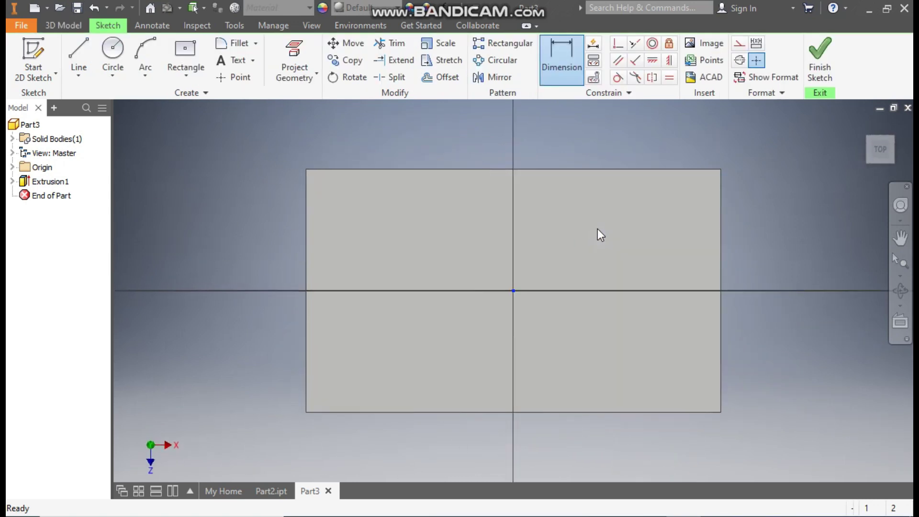
click(301, 54)
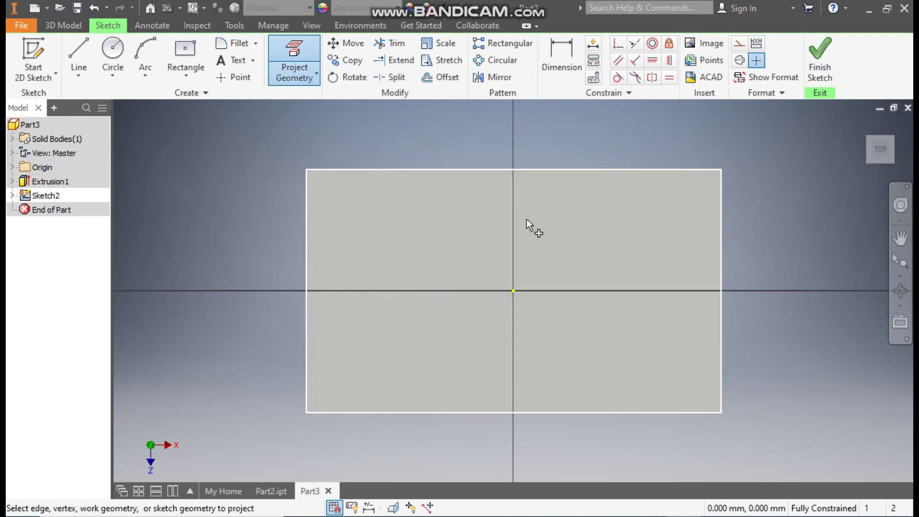
click(563, 220)
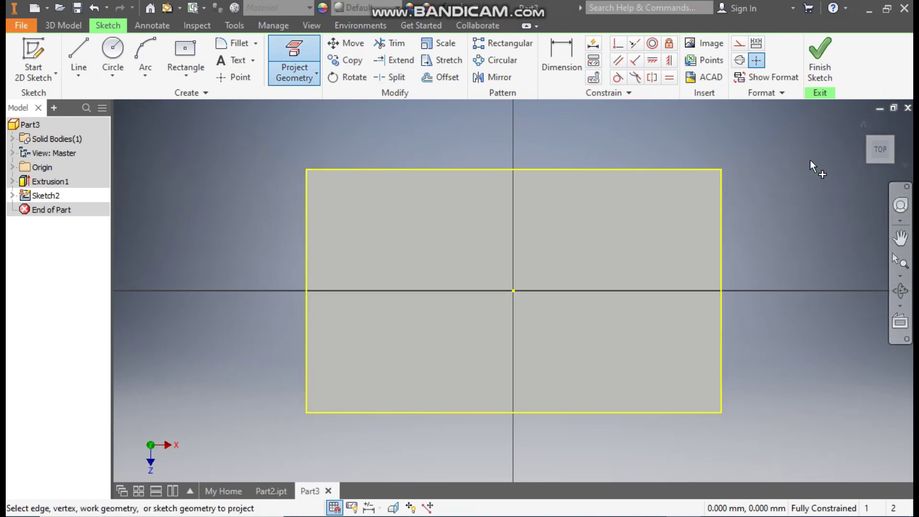
Offset the projected outline outward and set the offset dimension to 5 mm
click(447, 78)
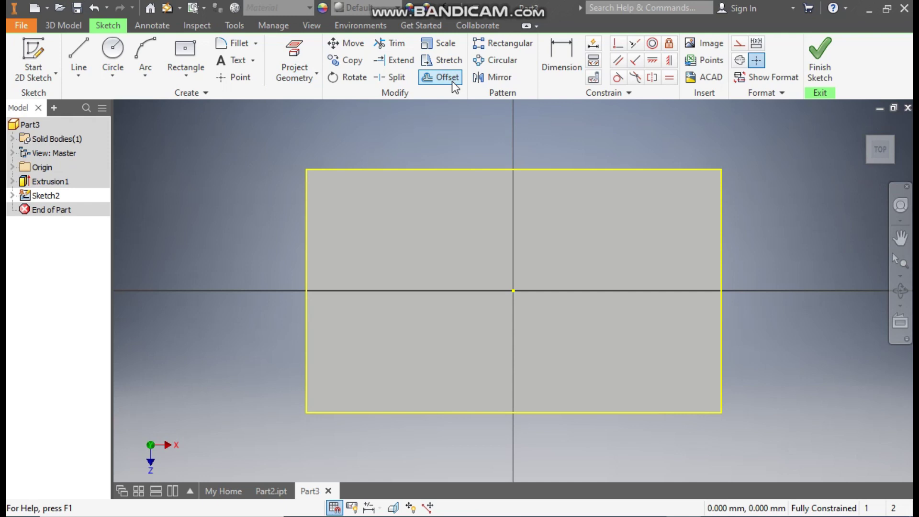
click(613, 168)
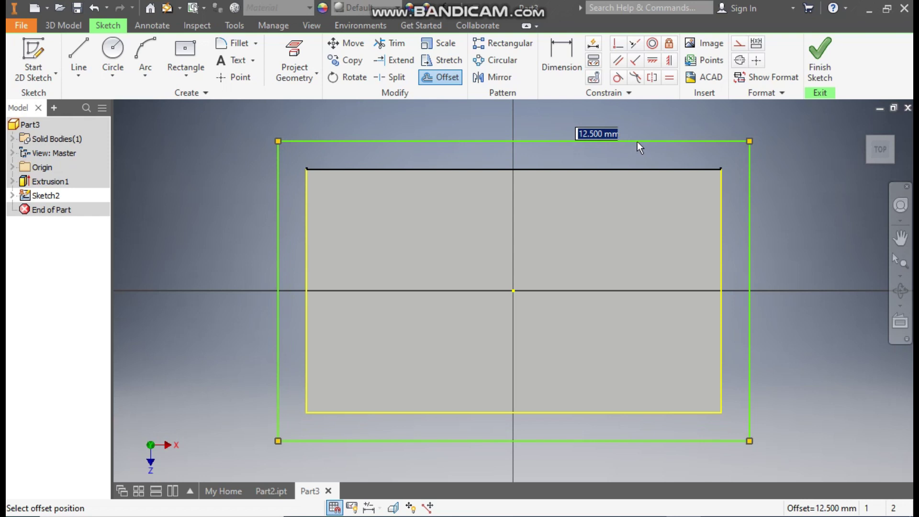
text(4.5)
key(Return)
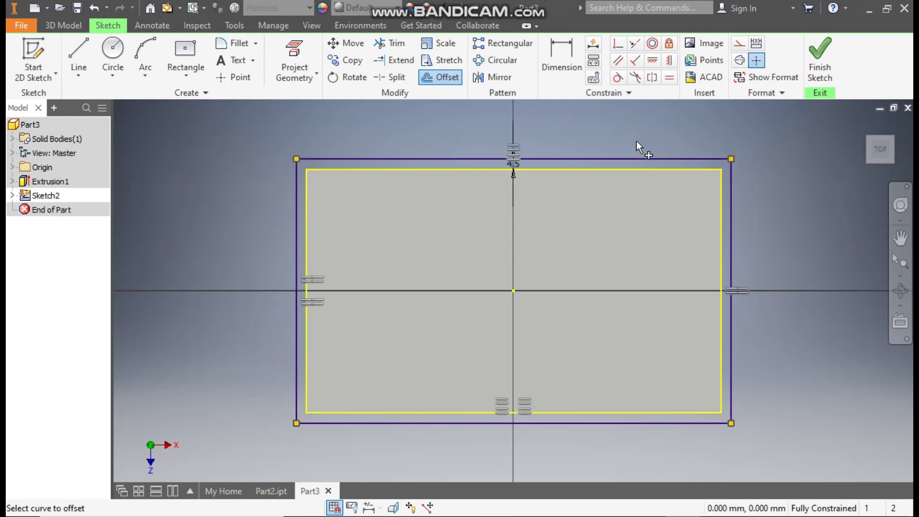
key(Escape)
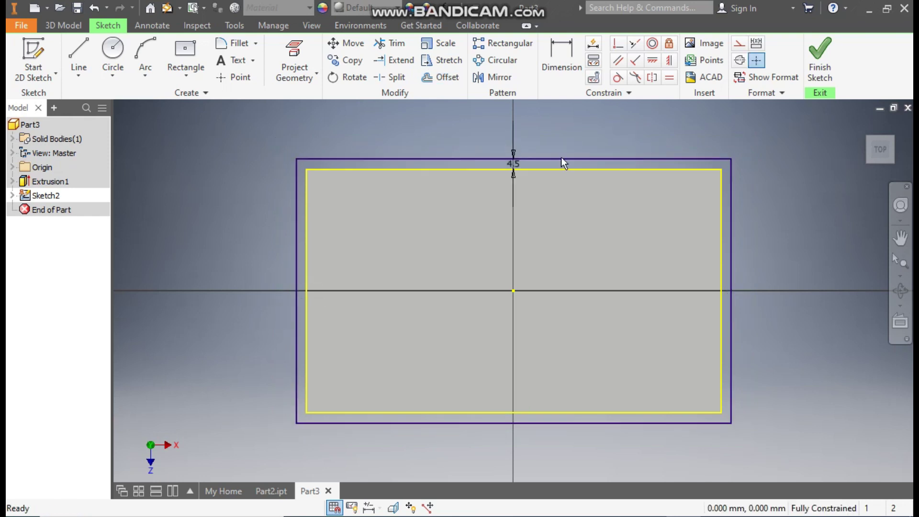
double_click(513, 163)
text(5)
click(564, 213)
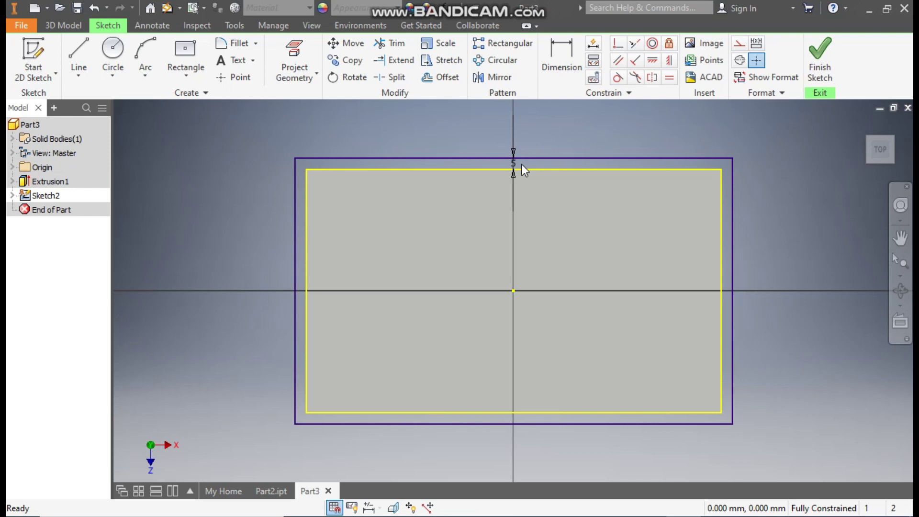
click(72, 24)
Extrude Sketch2 30 mm upward with a 5° taper to form the flared rim
click(84, 45)
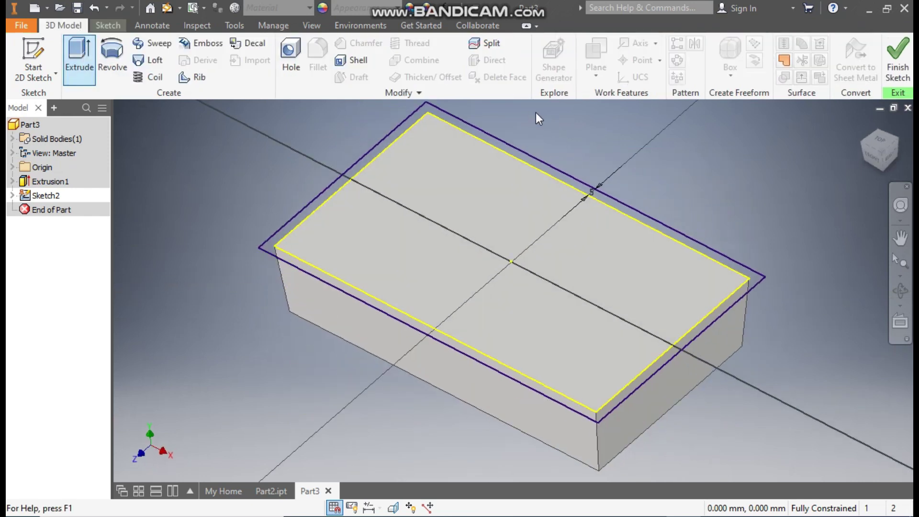
click(429, 131)
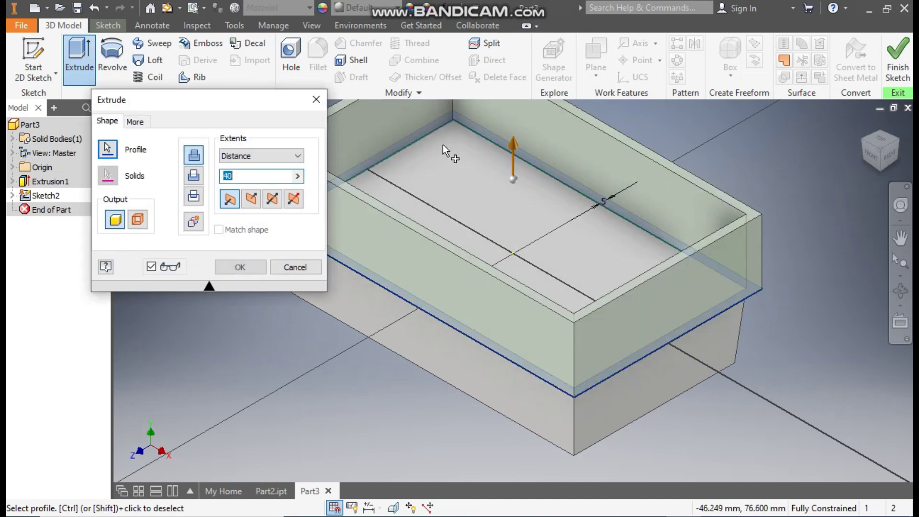
middle_drag(509, 173, 565, 169)
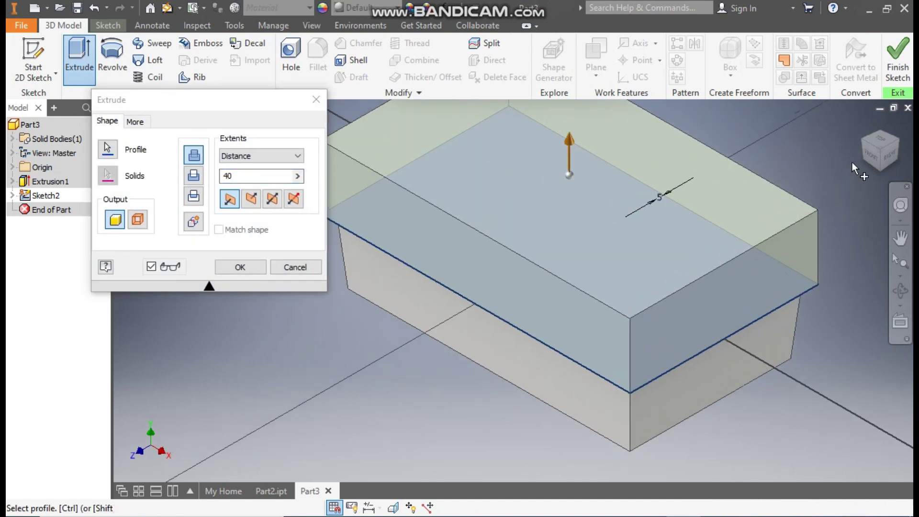
click(869, 155)
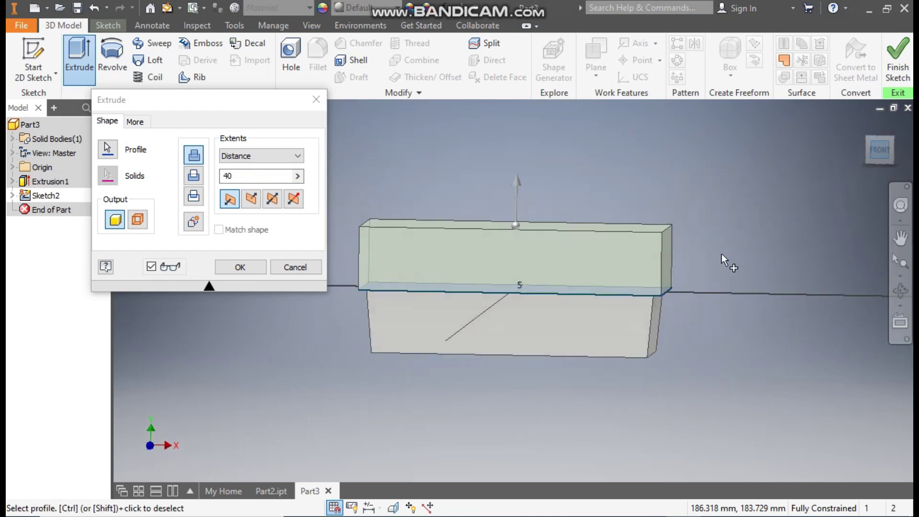
click(225, 177)
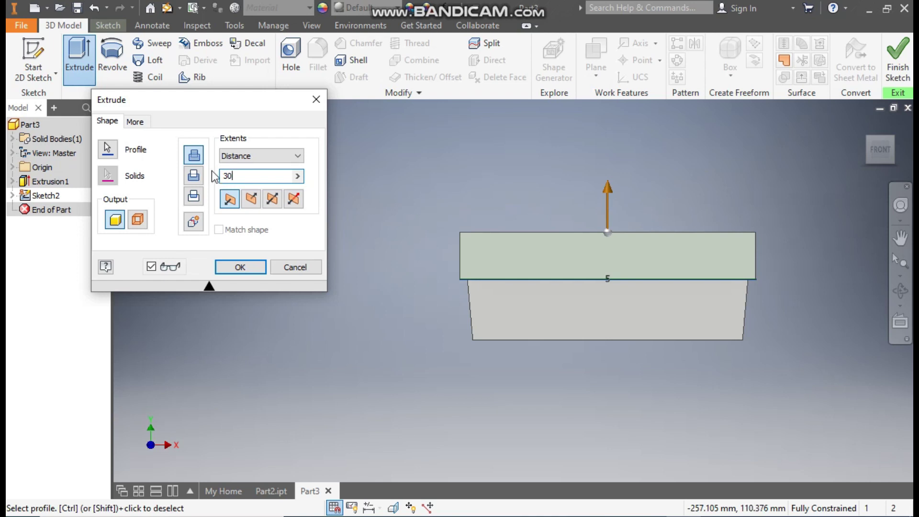
click(134, 122)
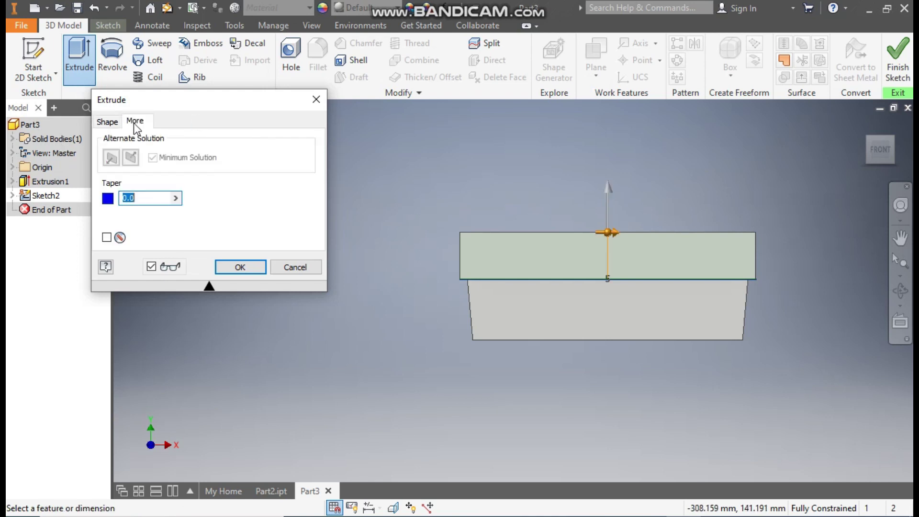
text(55)
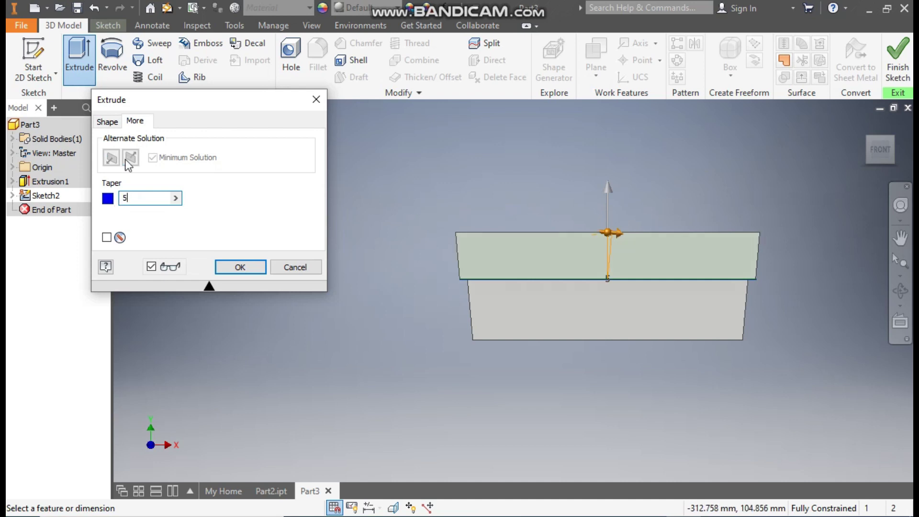
click(107, 122)
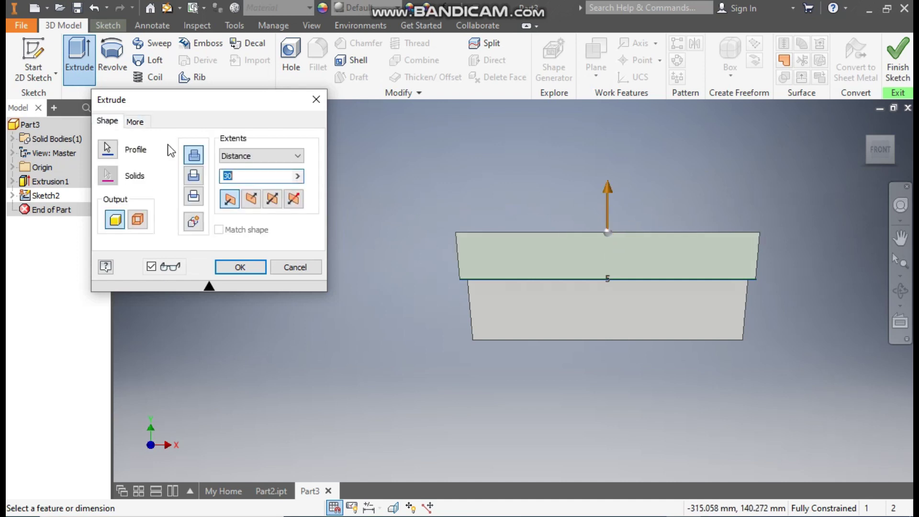
click(241, 266)
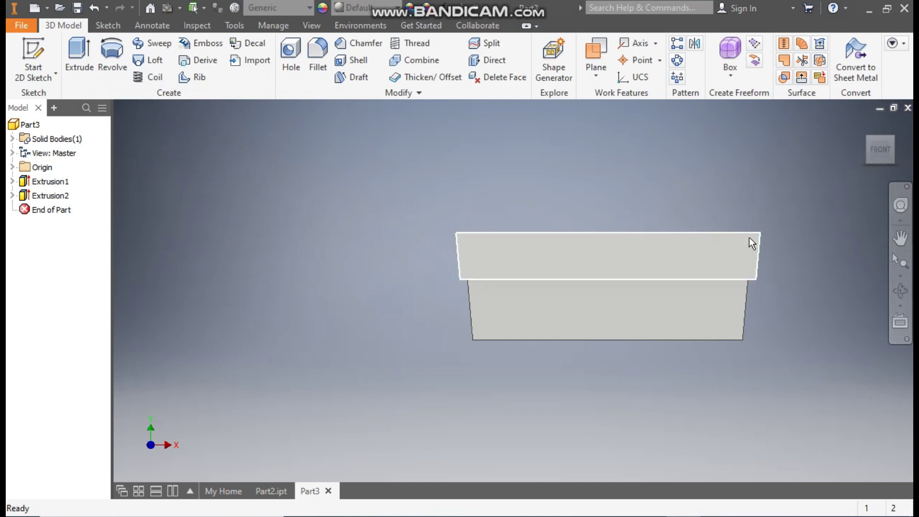
mouse_move(843, 159)
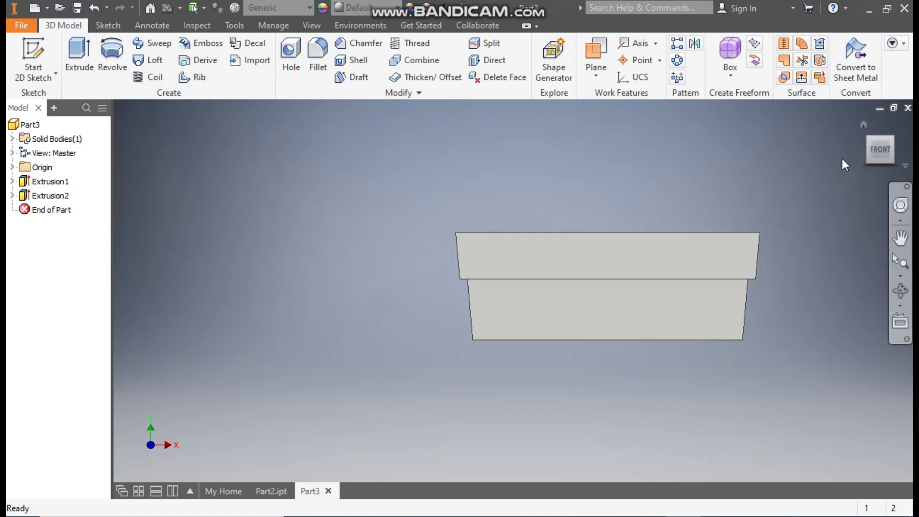
Fillet the four vertical corner edges of the base at 15 mm
click(862, 127)
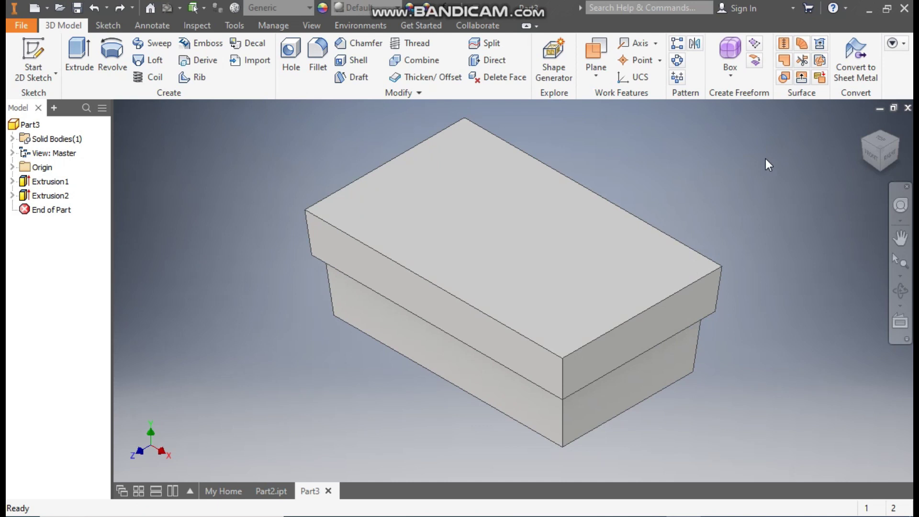
click(318, 56)
click(328, 367)
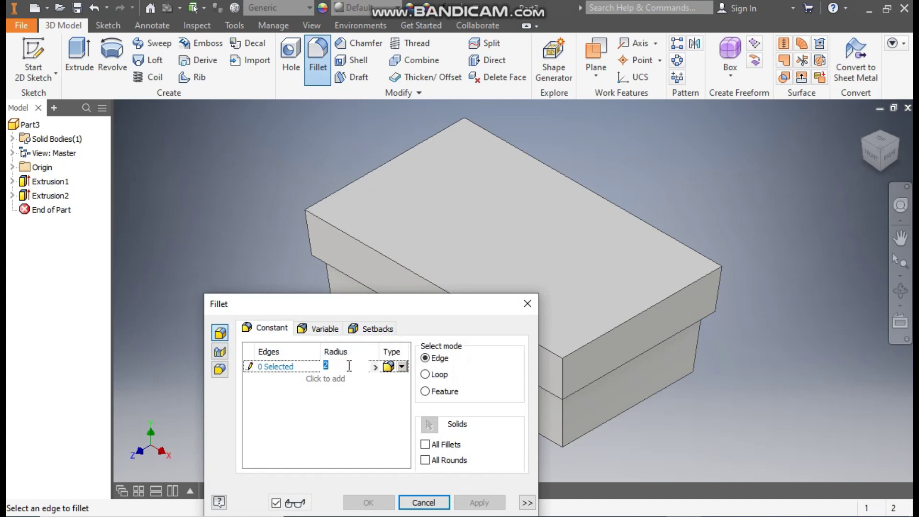
text(15)
click(281, 369)
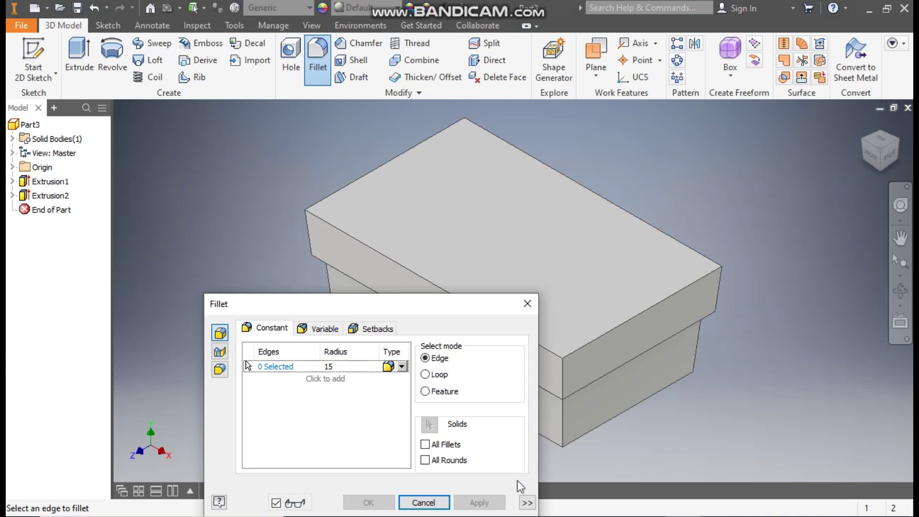
click(879, 171)
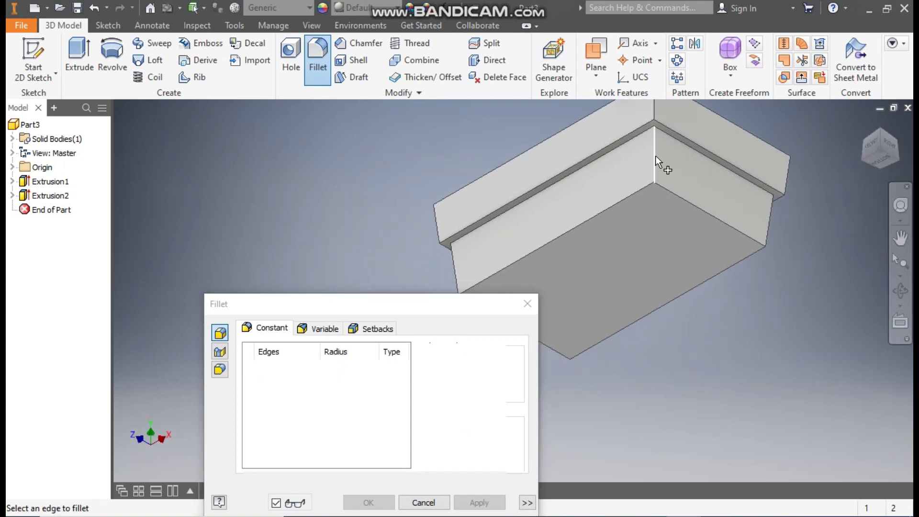
click(656, 156)
click(770, 219)
middle_drag(477, 274, 615, 239)
click(615, 239)
drag(864, 170, 503, 230)
middle_drag(502, 230, 684, 215)
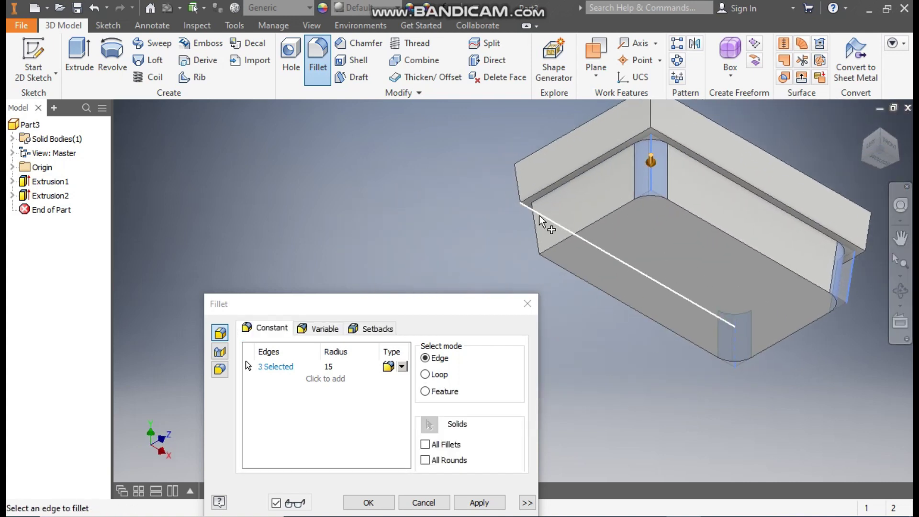
click(544, 235)
click(480, 502)
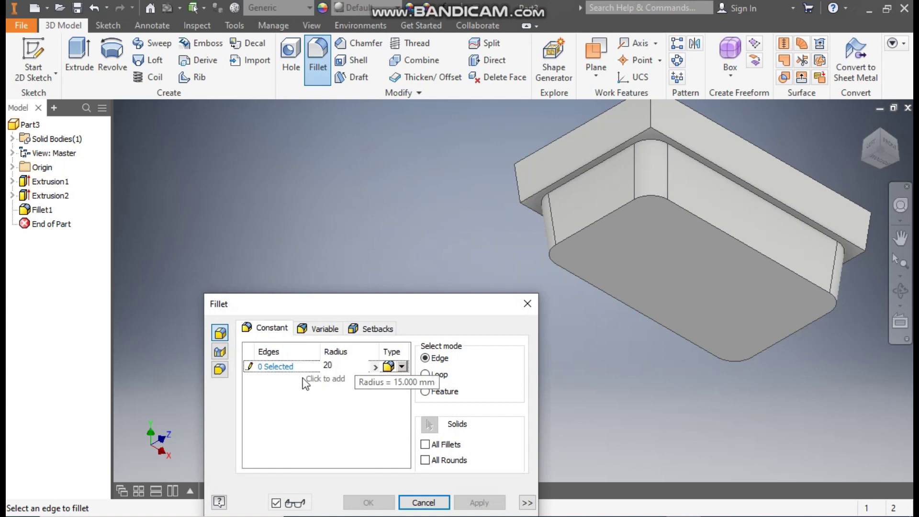
Set a 20 mm fillet radius and select three rim edges
key(Return)
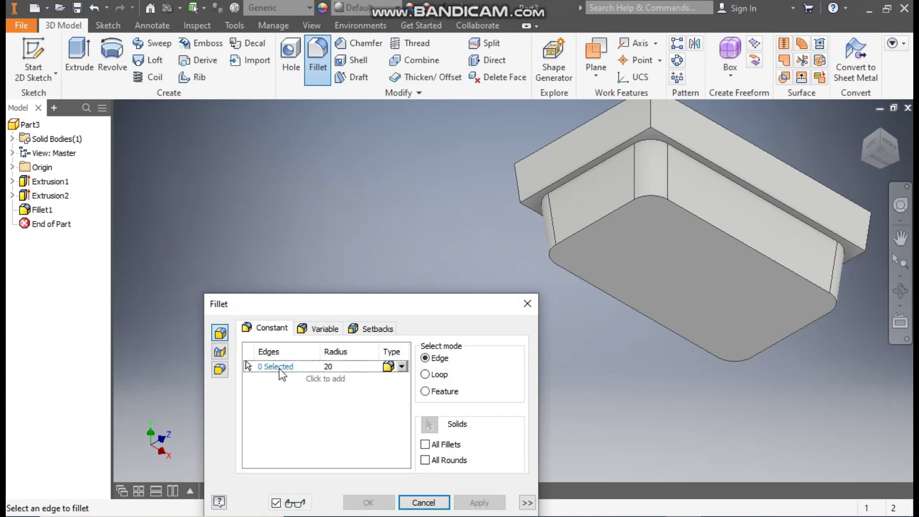
click(652, 113)
click(538, 175)
middle_drag(673, 185, 577, 184)
click(767, 238)
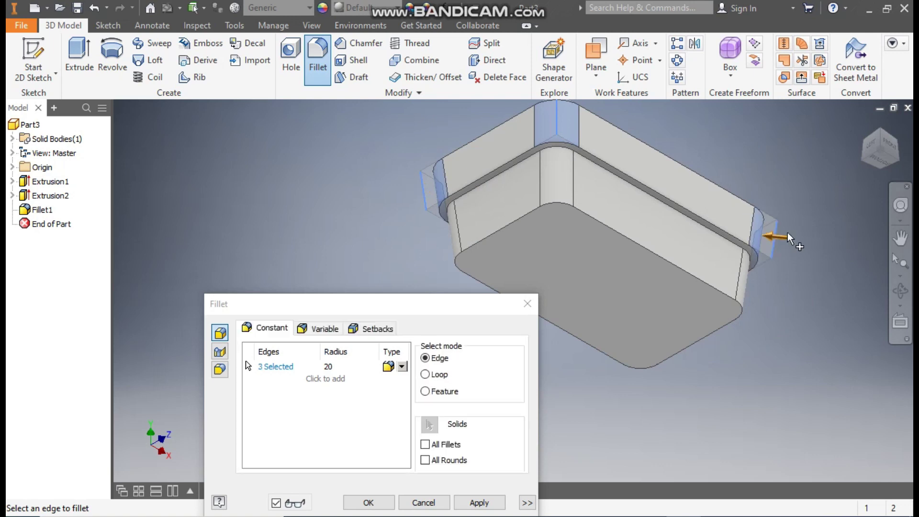
click(898, 158)
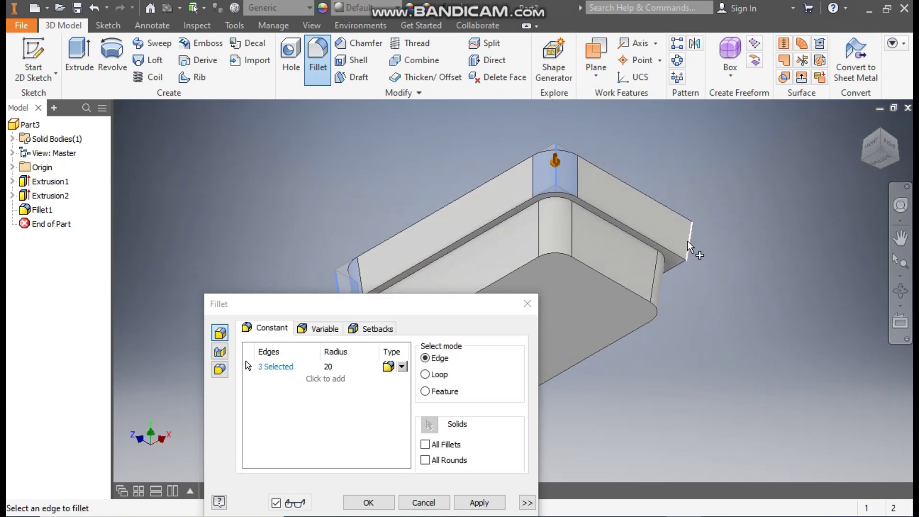
Apply the 20 mm fillet, then fillet the step's edge chain at 10 mm
click(477, 500)
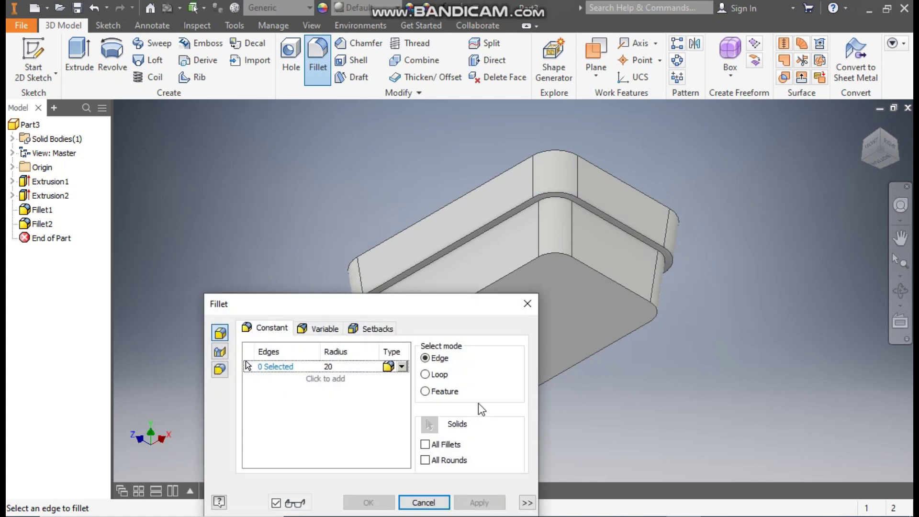
drag(444, 307, 732, 248)
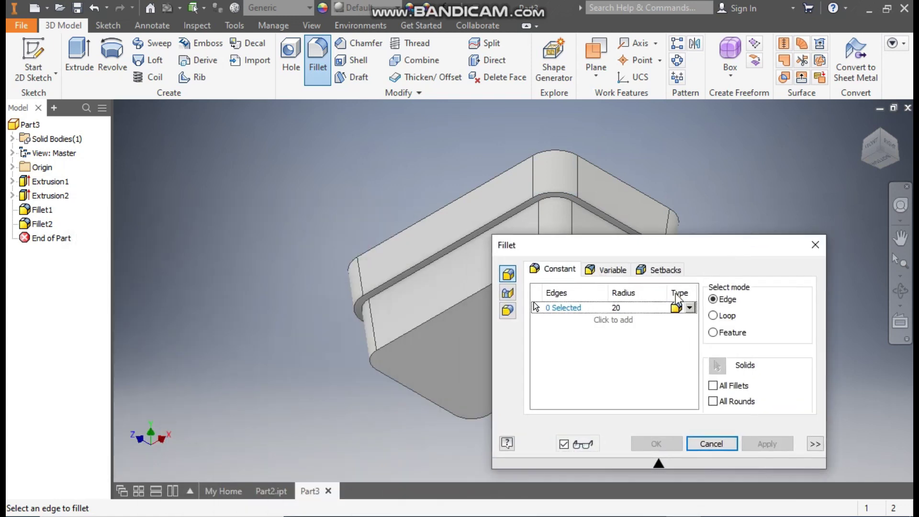
click(623, 310)
text(1)
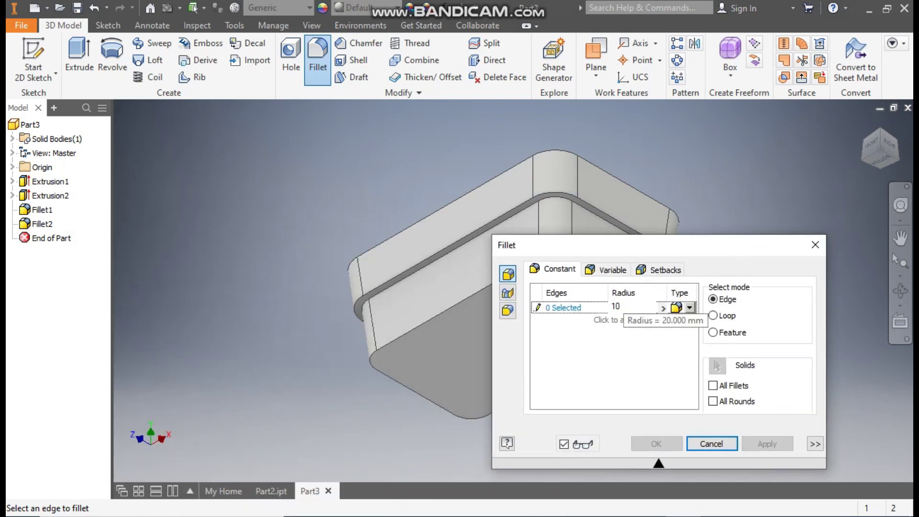
click(568, 309)
scroll(422, 262, up, 4)
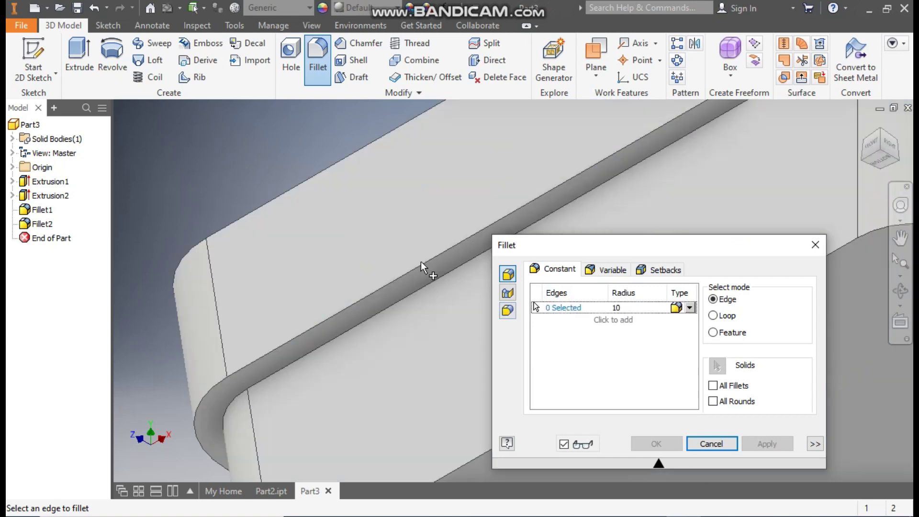
click(449, 273)
scroll(385, 246, down, 4)
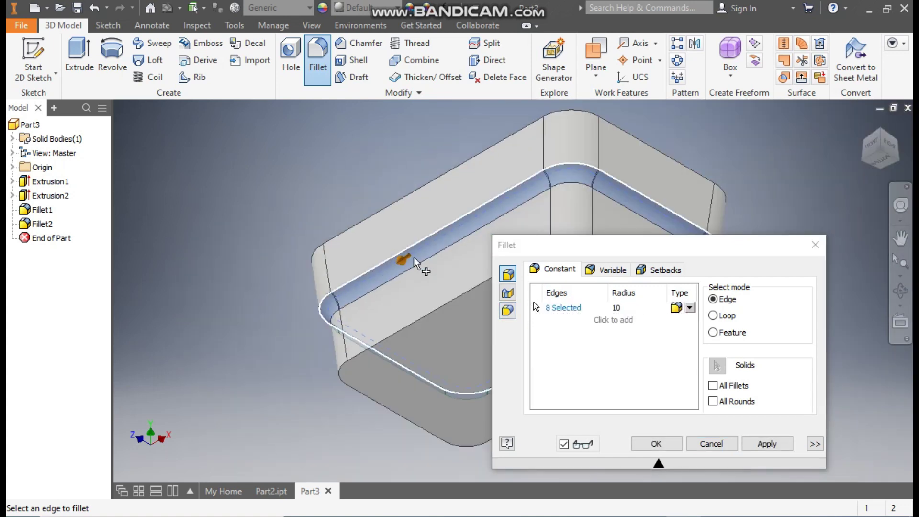
click(763, 453)
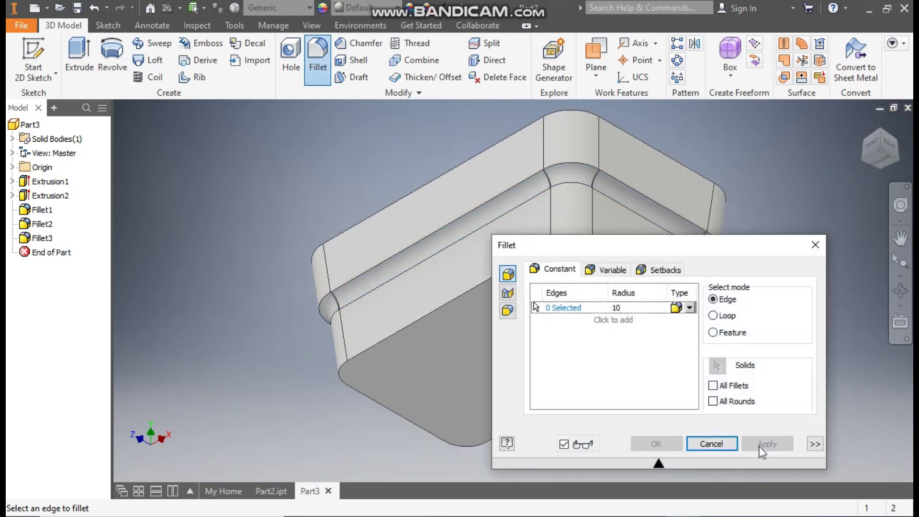
Round the remaining edge loops, including the bottom loop, at 2 mm
click(616, 311)
text(2)
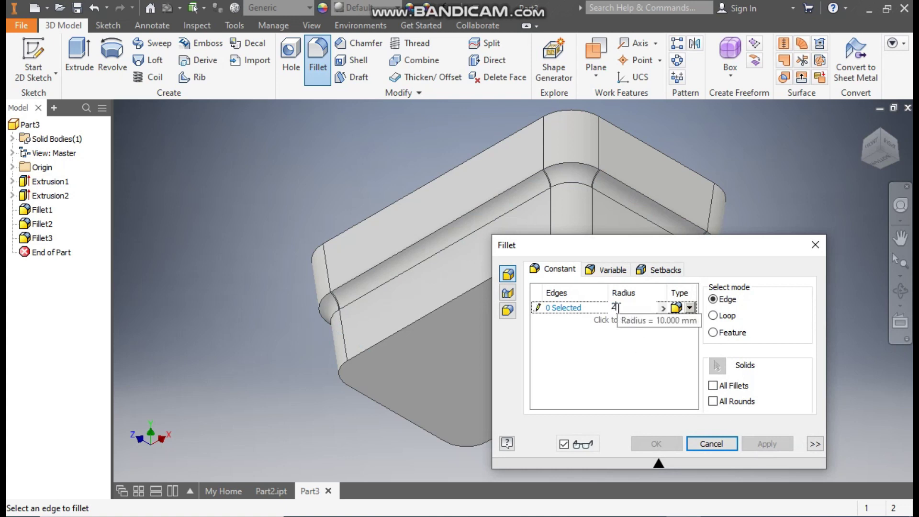
click(557, 310)
drag(402, 274, 350, 265)
click(385, 210)
click(401, 281)
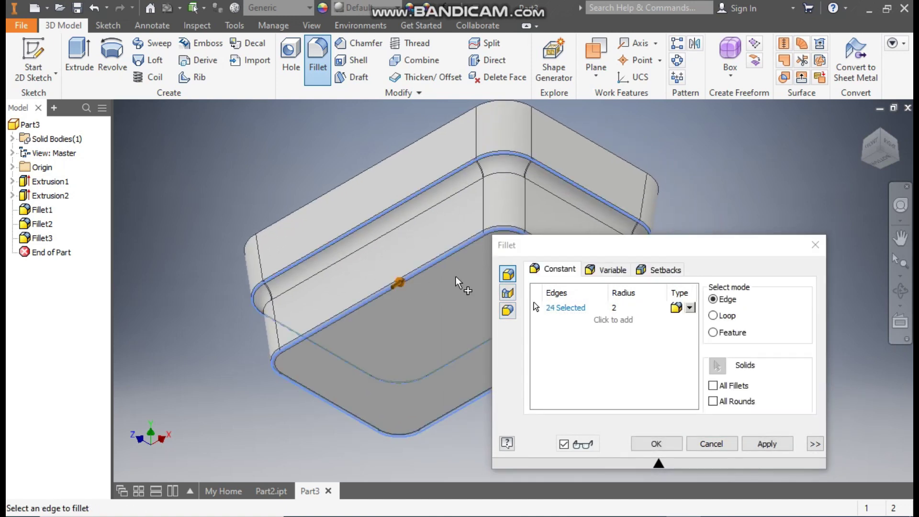
click(656, 444)
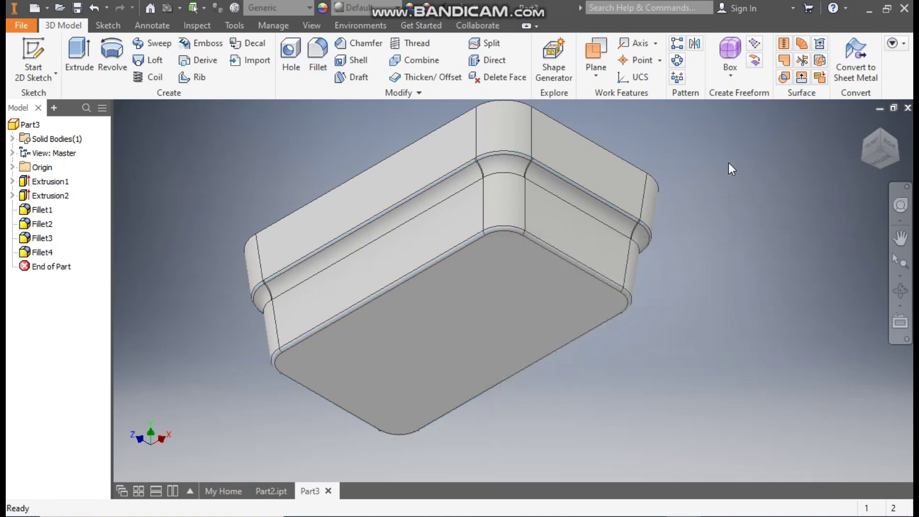
Shell the body to 2 mm walls with the top face removed
shift+middle_drag(864, 123, 770, 283)
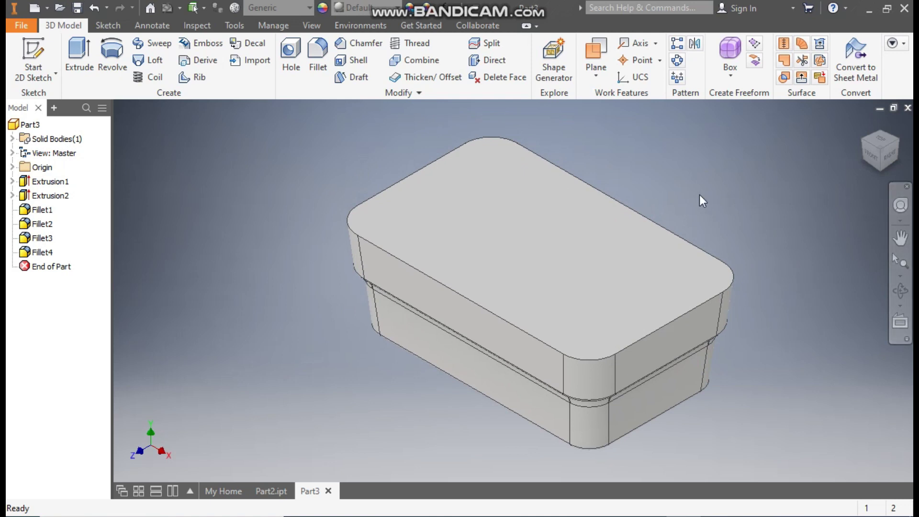
middle_drag(699, 194, 720, 204)
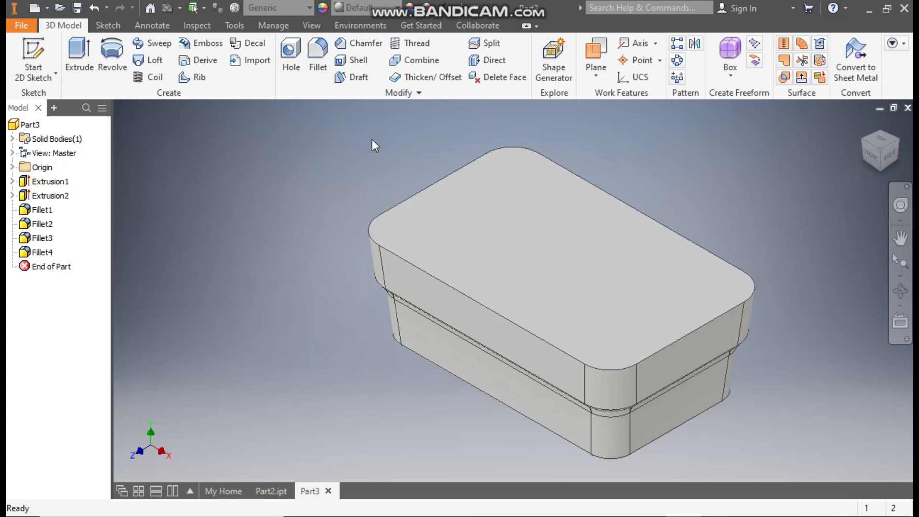
click(358, 63)
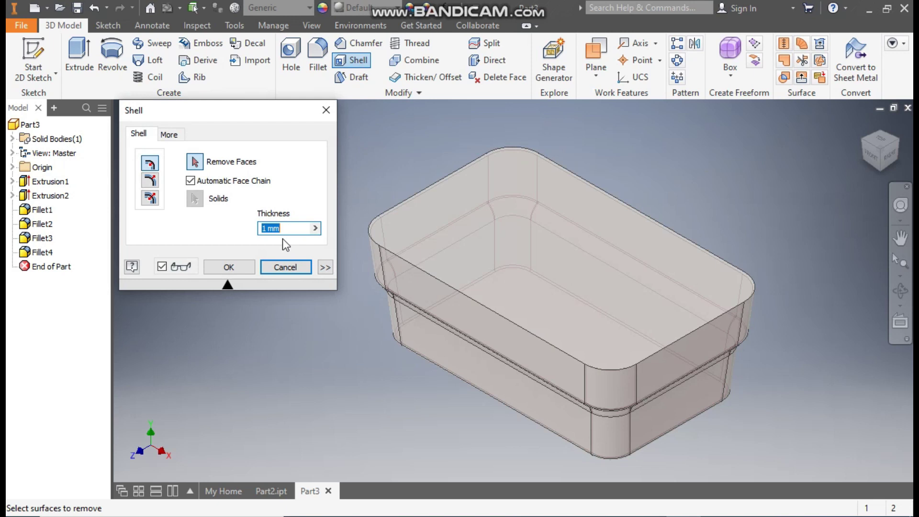
text(2)
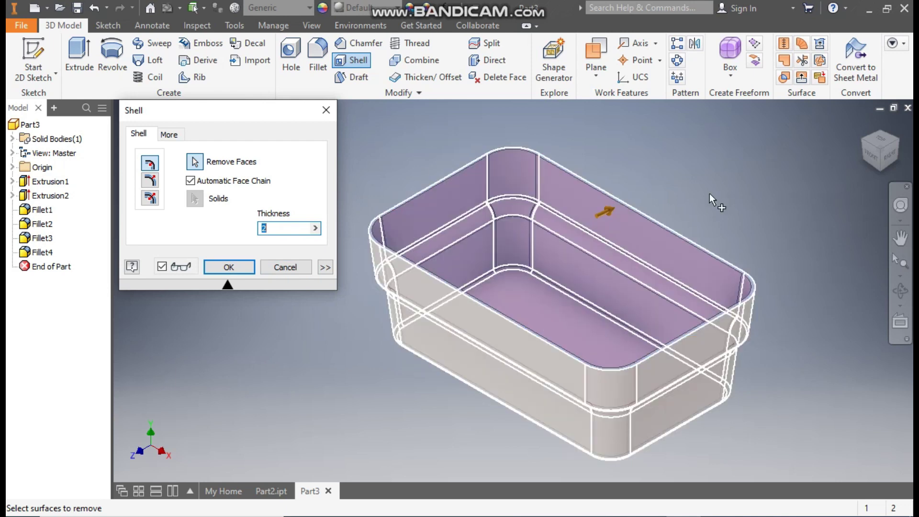
click(232, 265)
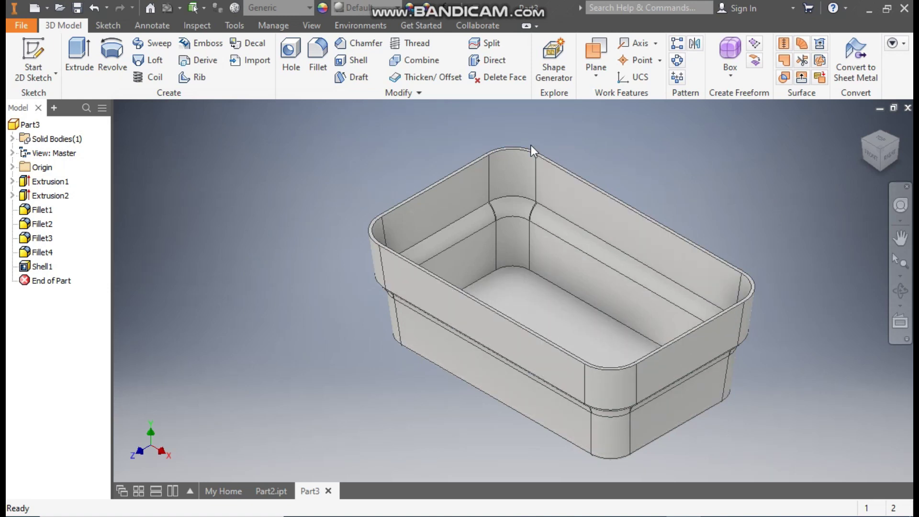
Start a sketch on the XY Plane and switch the visual style to wireframe
click(12, 167)
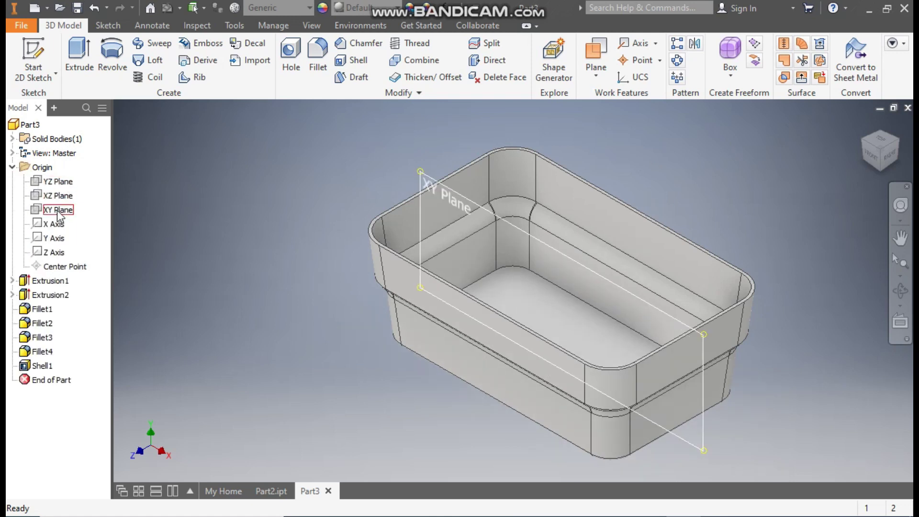
click(58, 211)
click(583, 308)
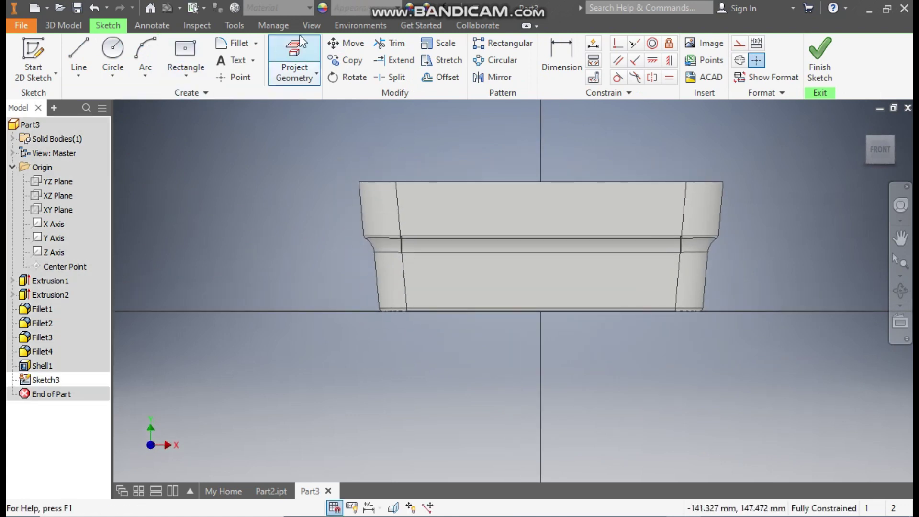
click(312, 25)
click(167, 50)
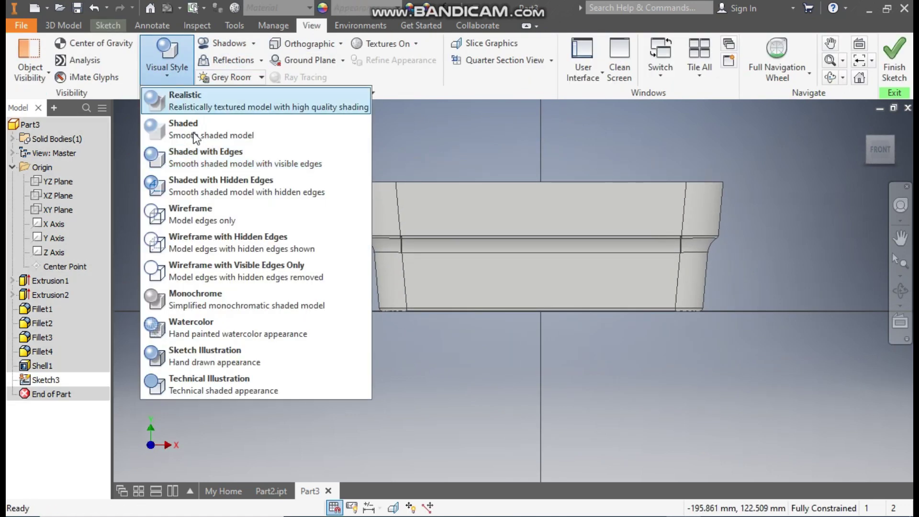
click(206, 217)
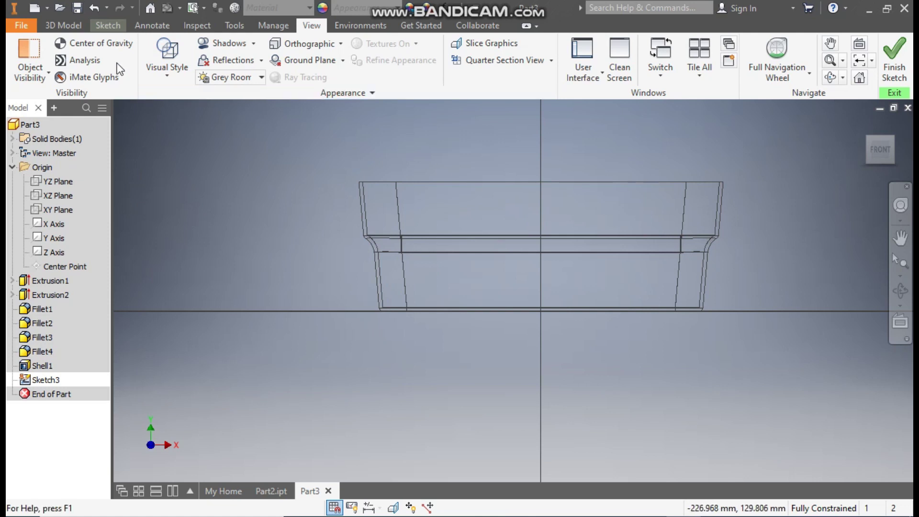
click(104, 27)
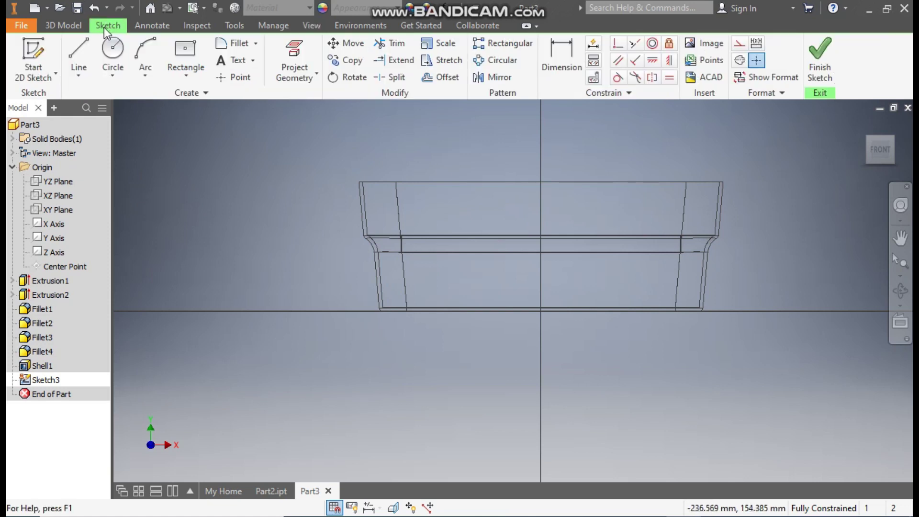
Draw the trapezoidal notch outline along the top rim
click(81, 48)
scroll(441, 168, up, 2)
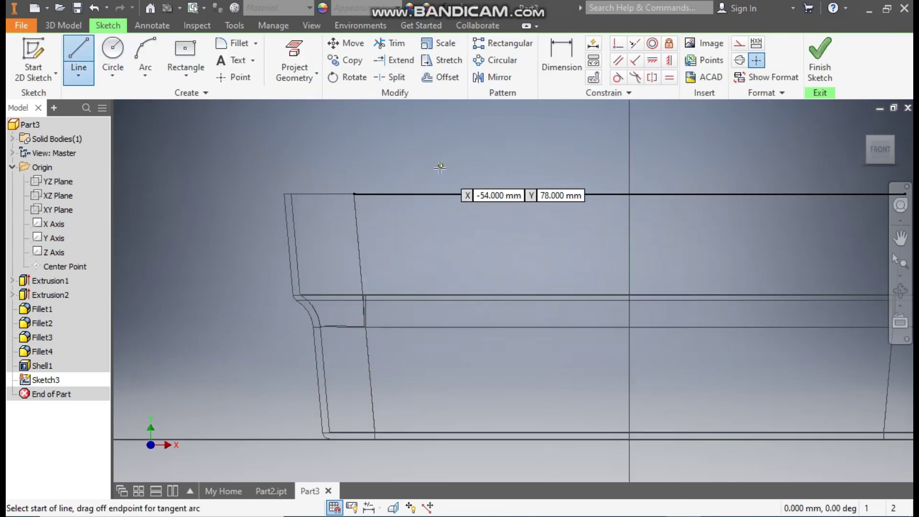
click(405, 194)
scroll(526, 196, down, 2)
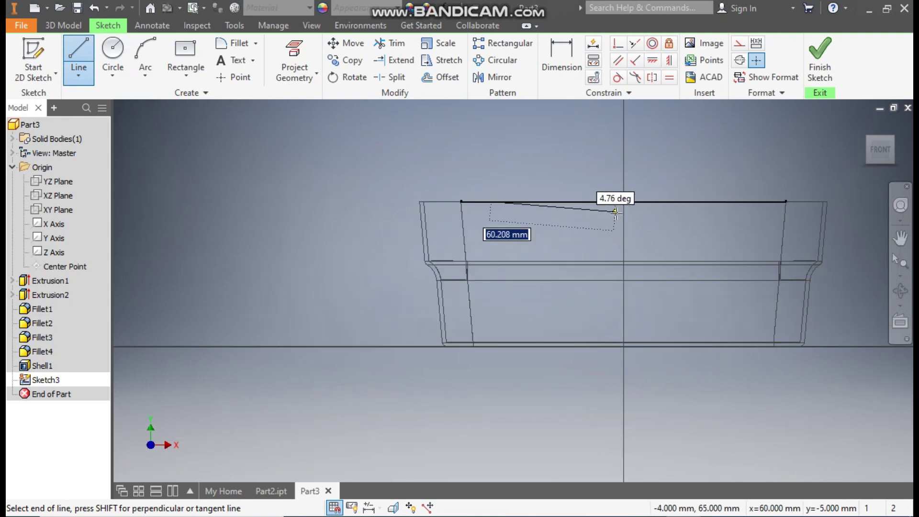
double_click(751, 201)
click(752, 202)
click(731, 234)
click(502, 234)
click(491, 202)
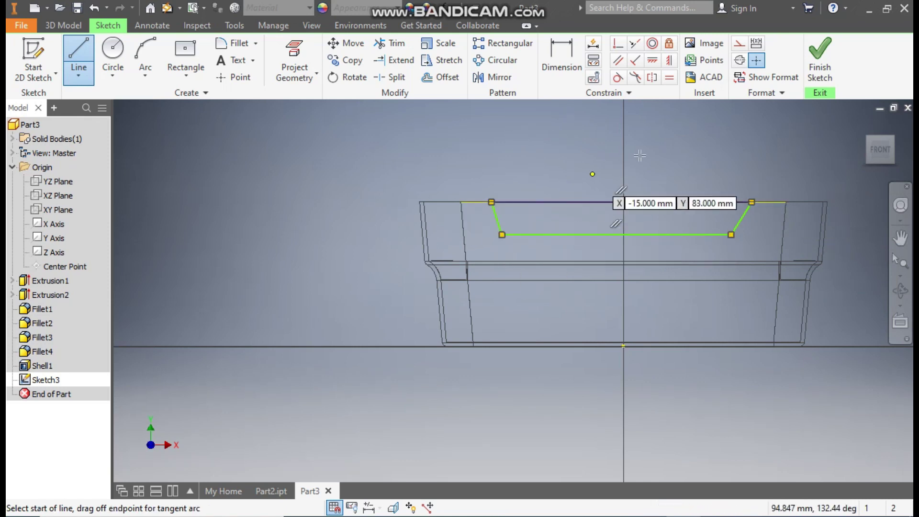
key(Escape)
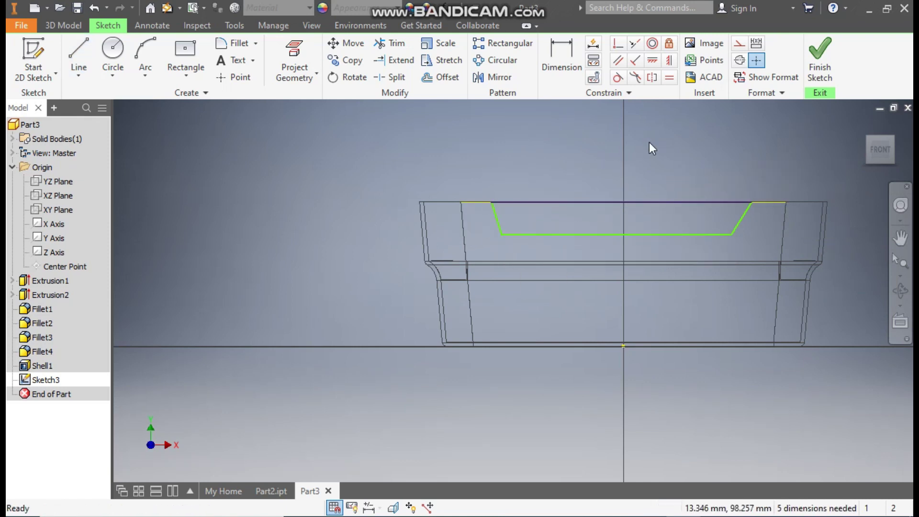
Draw a centre line from the origin to the notch bottom and constrain it vertical
click(78, 58)
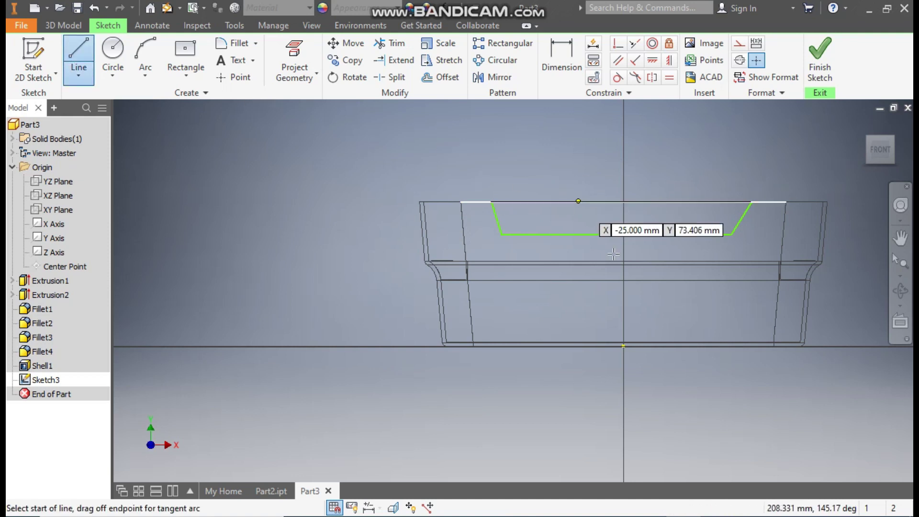
click(623, 346)
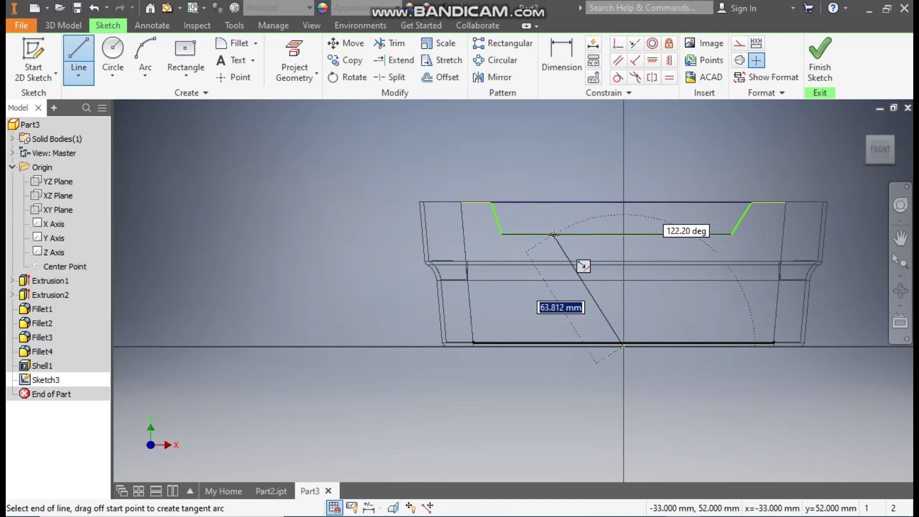
double_click(617, 234)
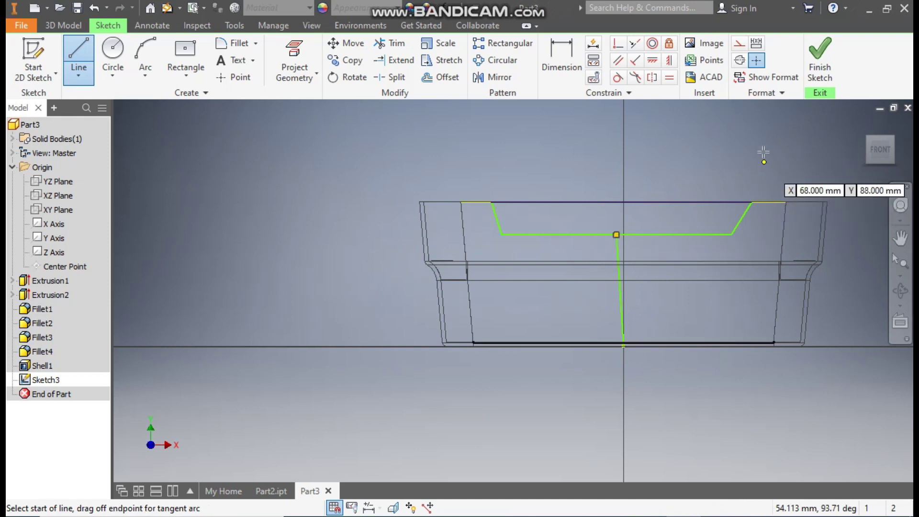
key(Escape)
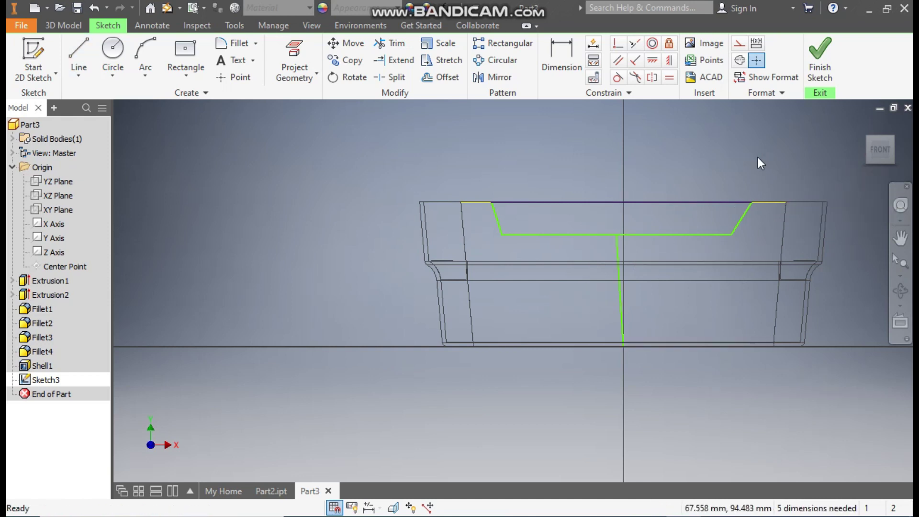
click(618, 249)
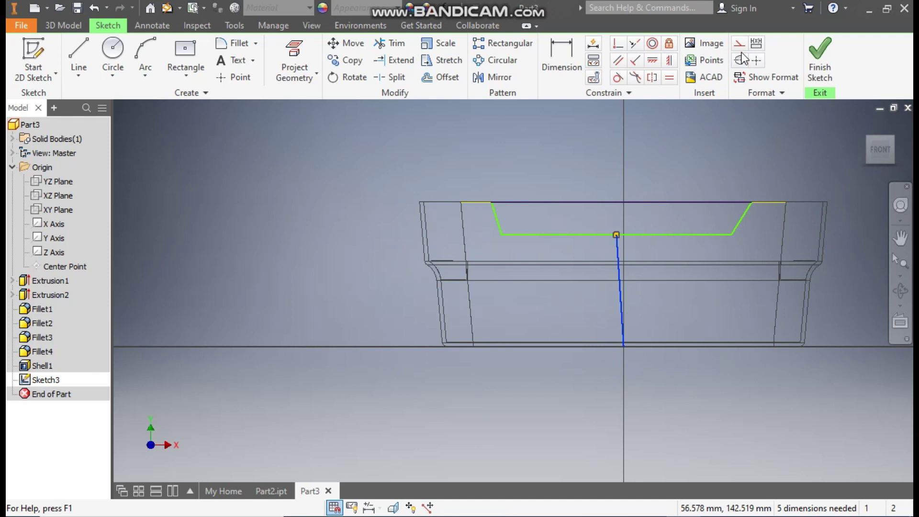
click(669, 61)
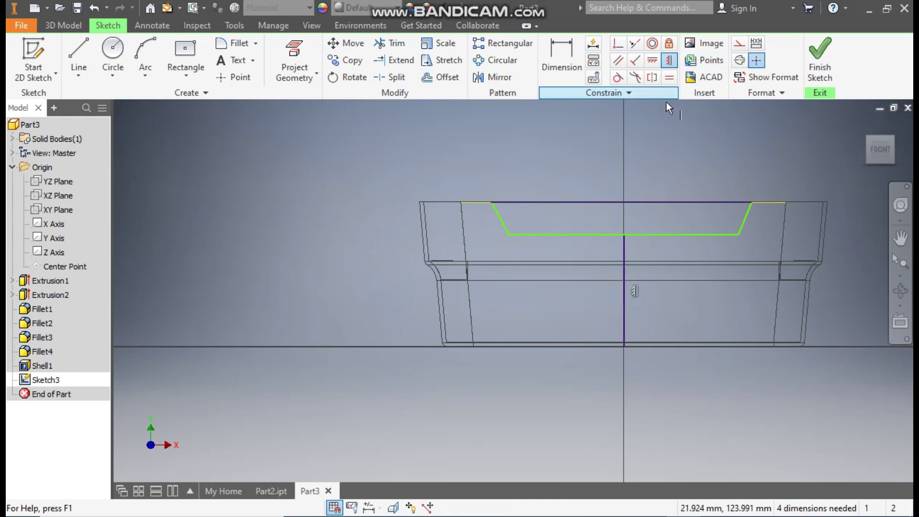
key(Escape)
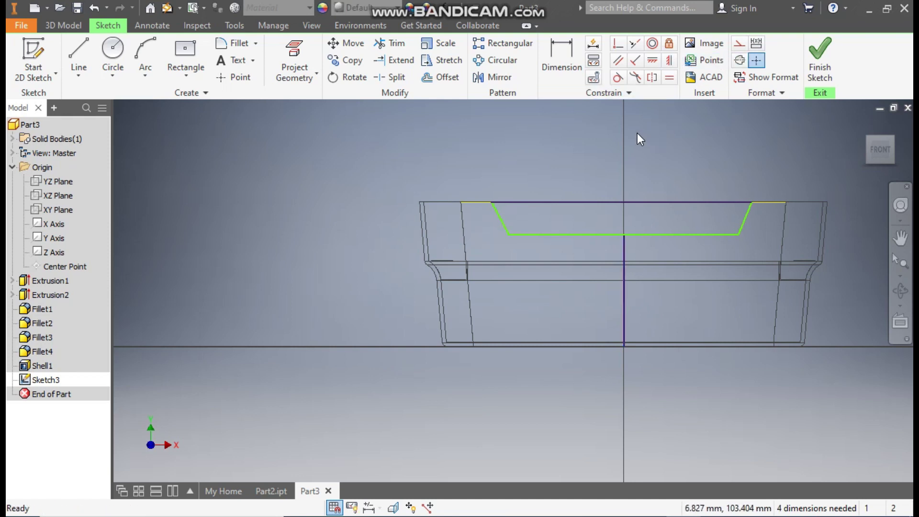
Make the centre line construction geometry and dimension the left side at 30° to it
click(625, 243)
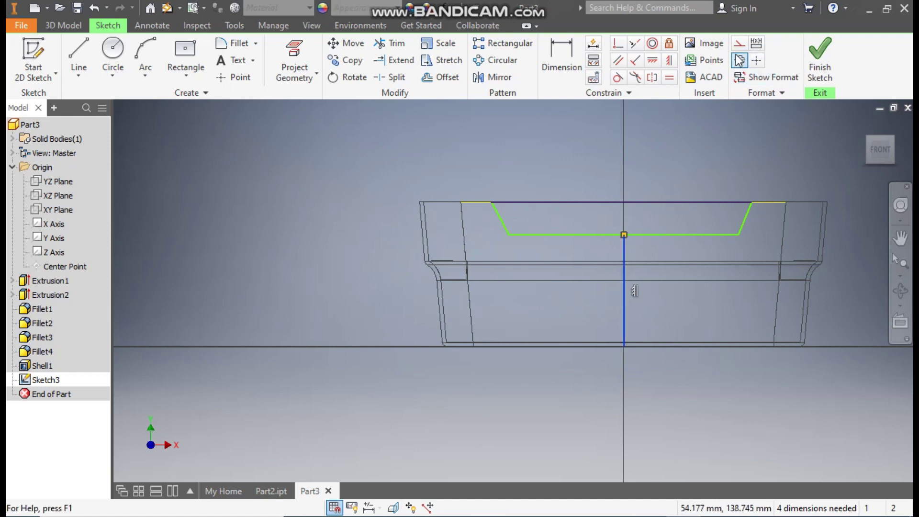
click(742, 43)
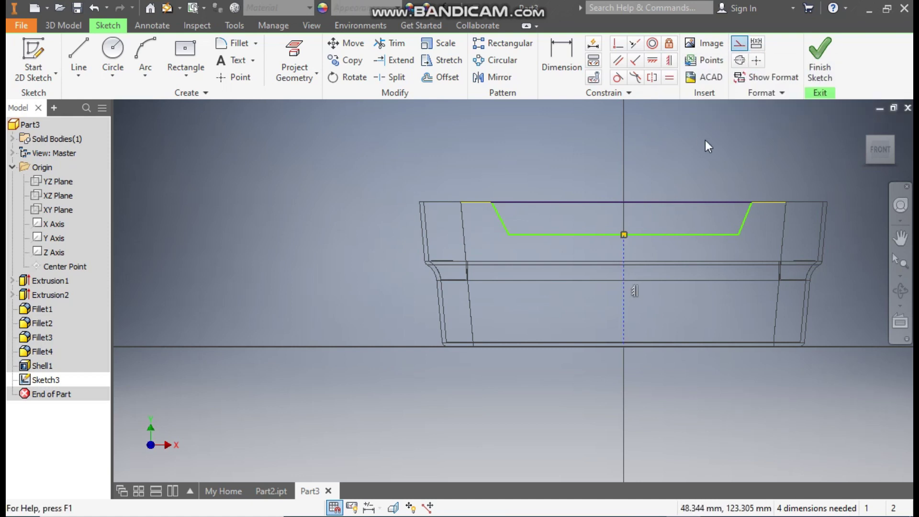
click(565, 64)
click(500, 213)
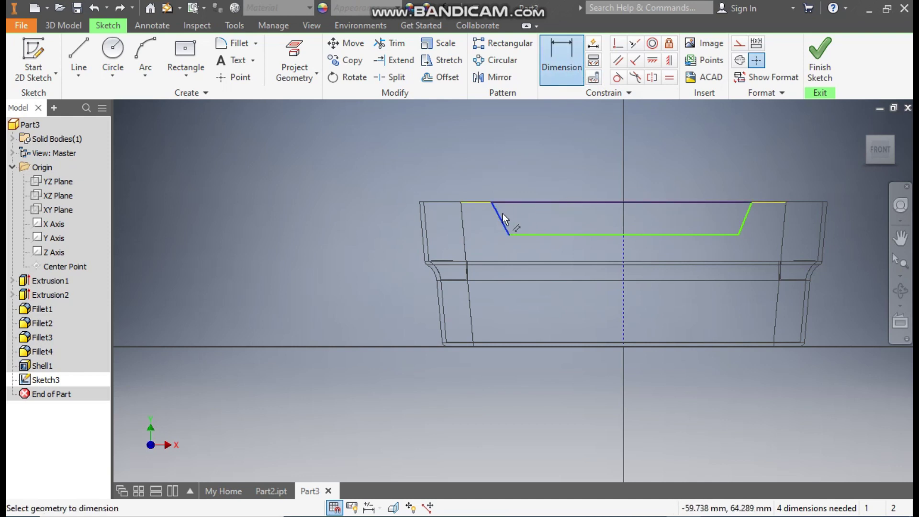
click(624, 248)
click(559, 151)
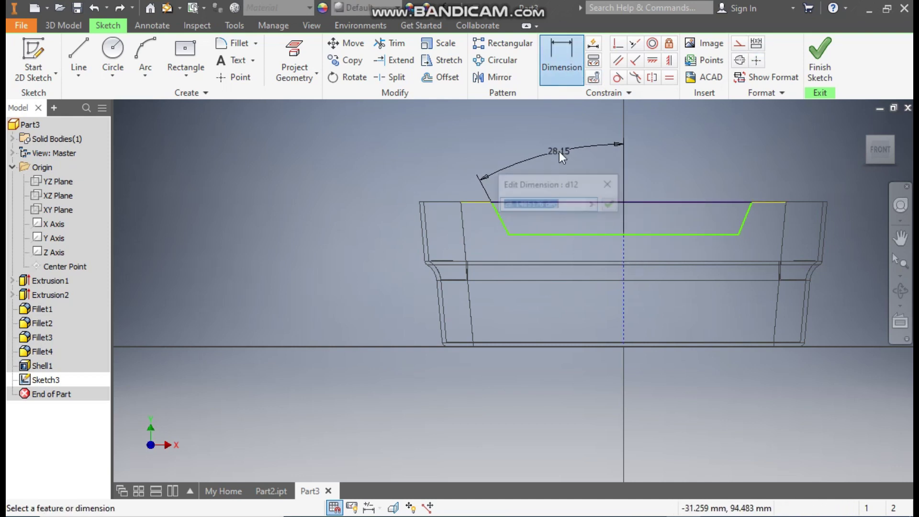
text(30)
key(Return)
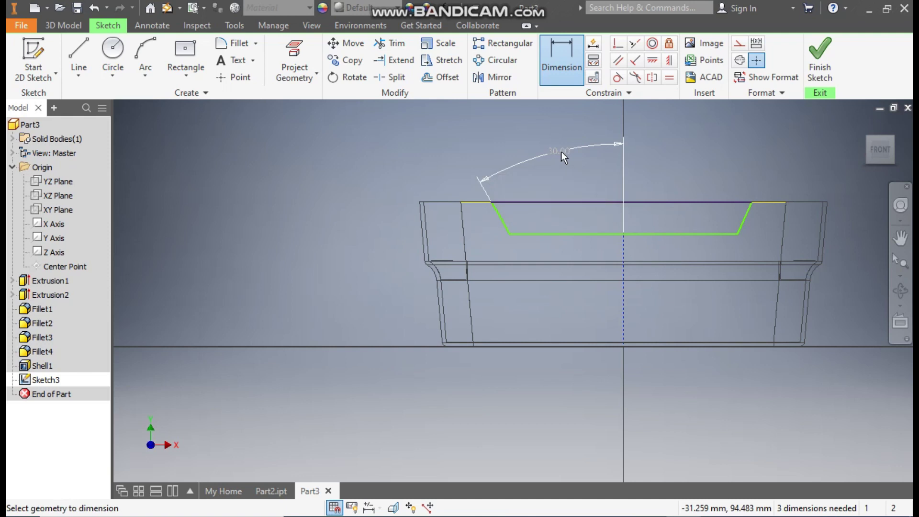
Add a 60° angle between the two slanted sides and a 130 bottom width
click(497, 214)
click(742, 222)
click(634, 119)
text(60)
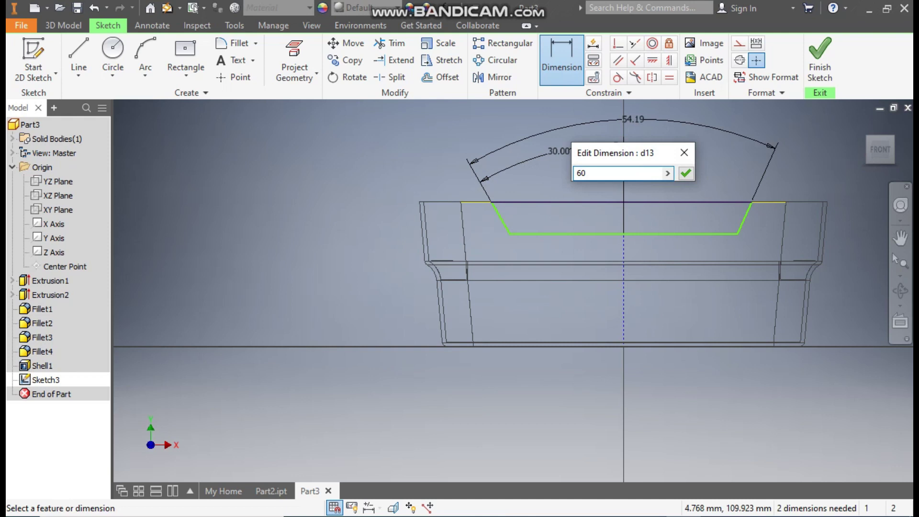
key(Return)
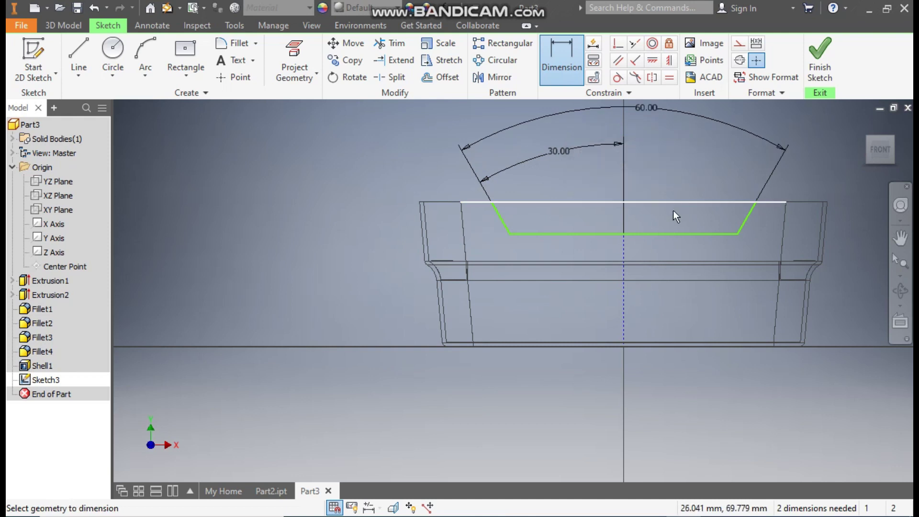
click(660, 234)
click(659, 248)
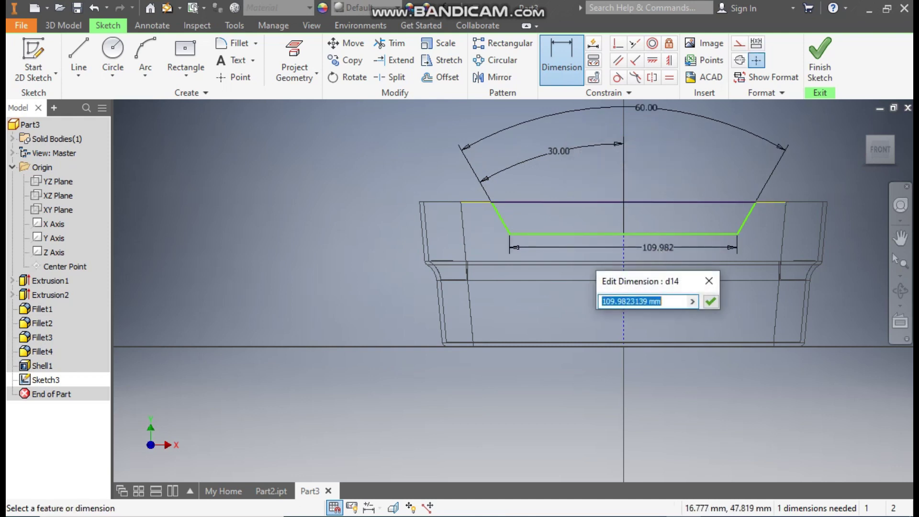
text(130)
key(Return)
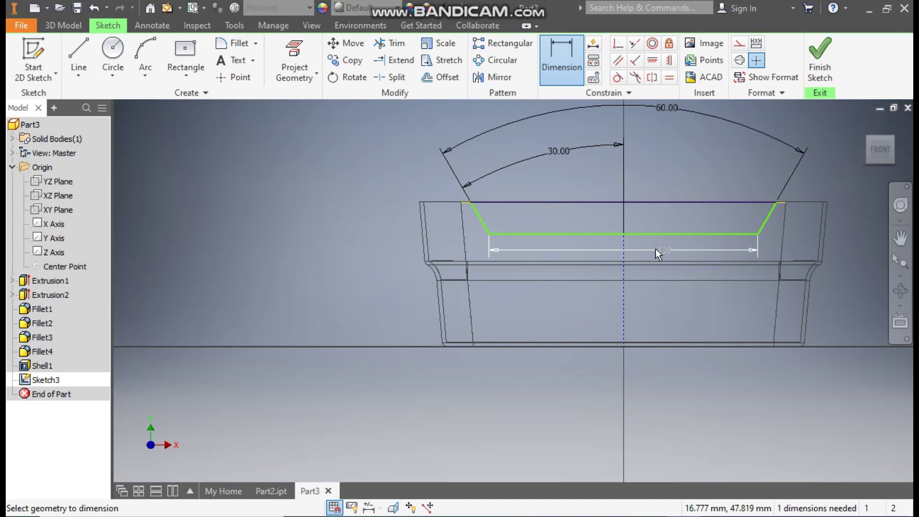
Dimension the notch depth as 20 to fully constrain the trapezoid
click(662, 202)
click(659, 234)
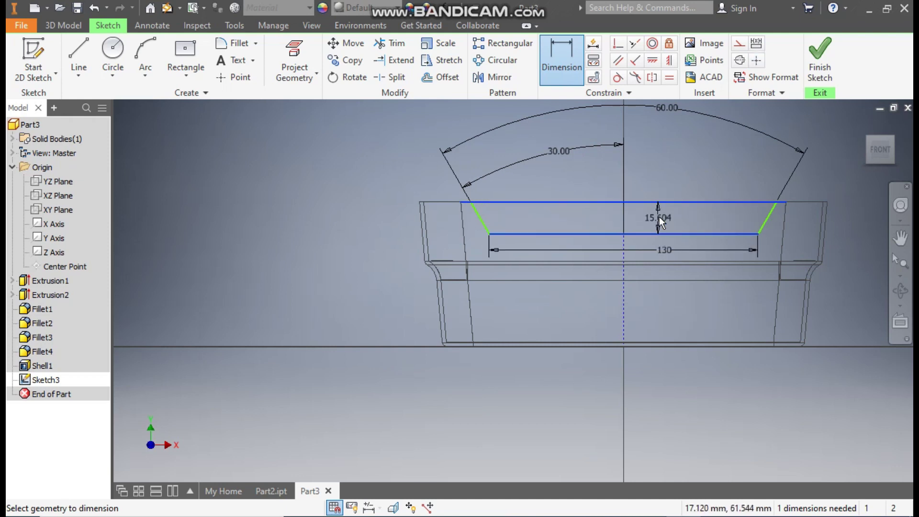
click(659, 216)
text(20)
key(Return)
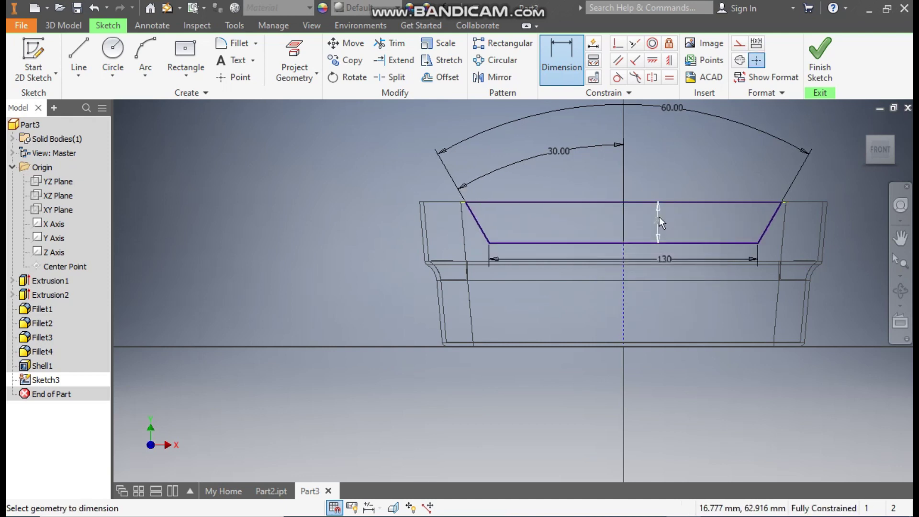
key(Escape)
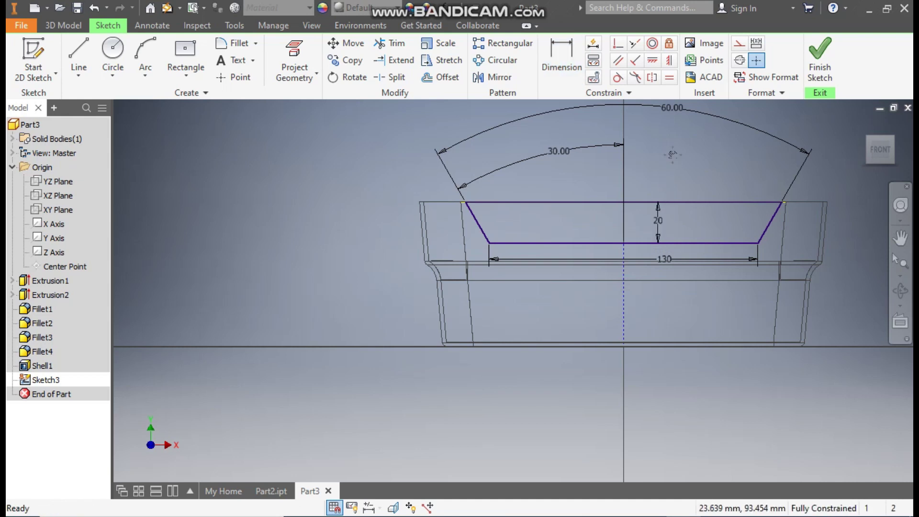
middle_drag(672, 155, 655, 162)
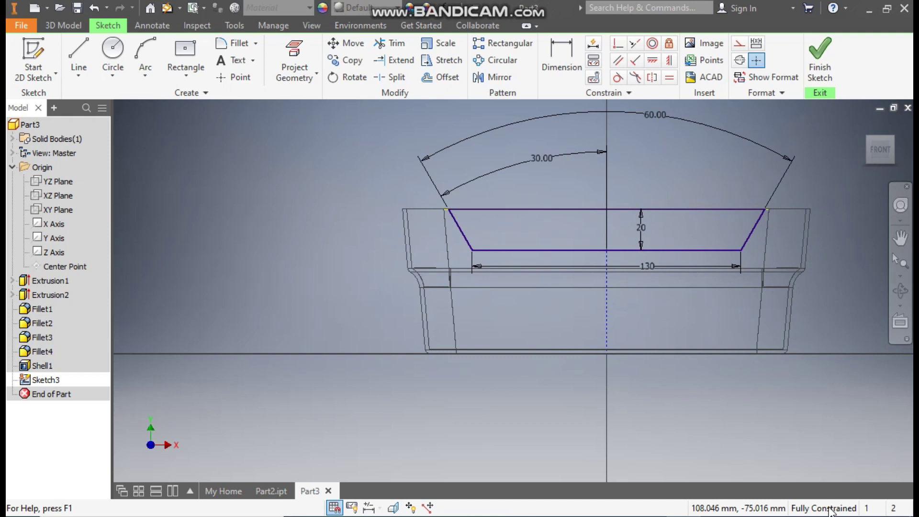
click(63, 25)
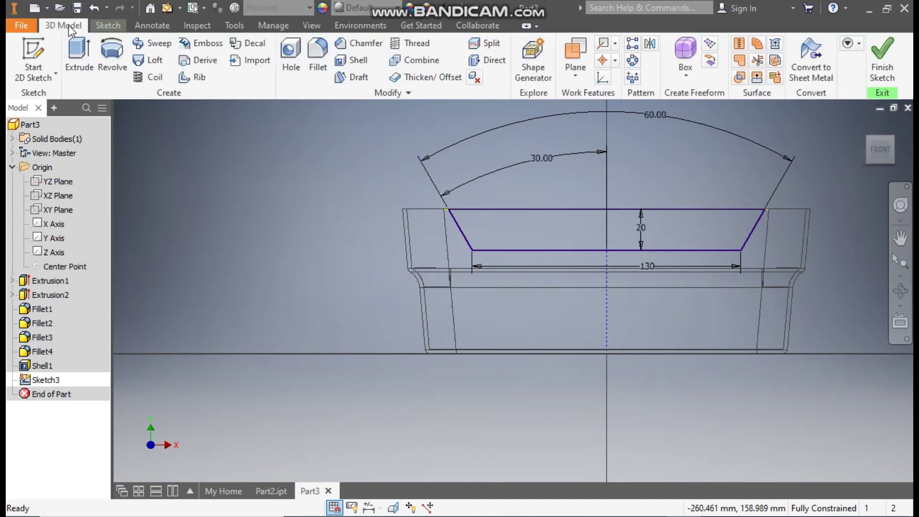
Extrude the Sketch3 notch profile as a cut, flipped to point into the basket
click(82, 65)
middle_drag(481, 265, 544, 245)
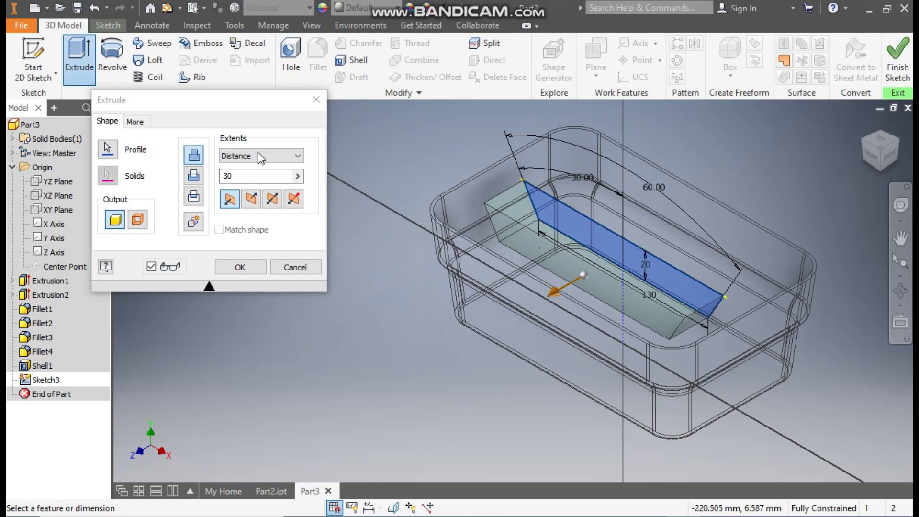
click(196, 178)
click(236, 202)
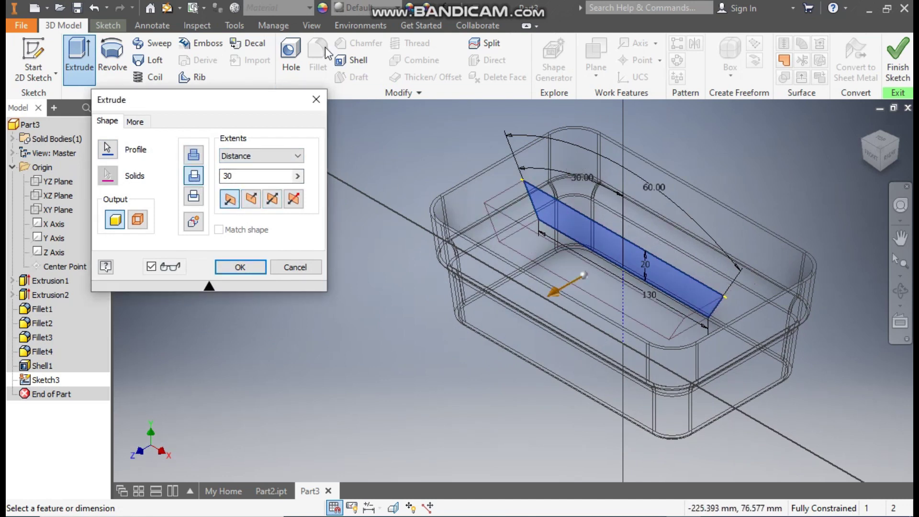
Switch to shaded visual style, extend the cut through the wall to 121.250 mm, and apply it
click(314, 28)
click(186, 67)
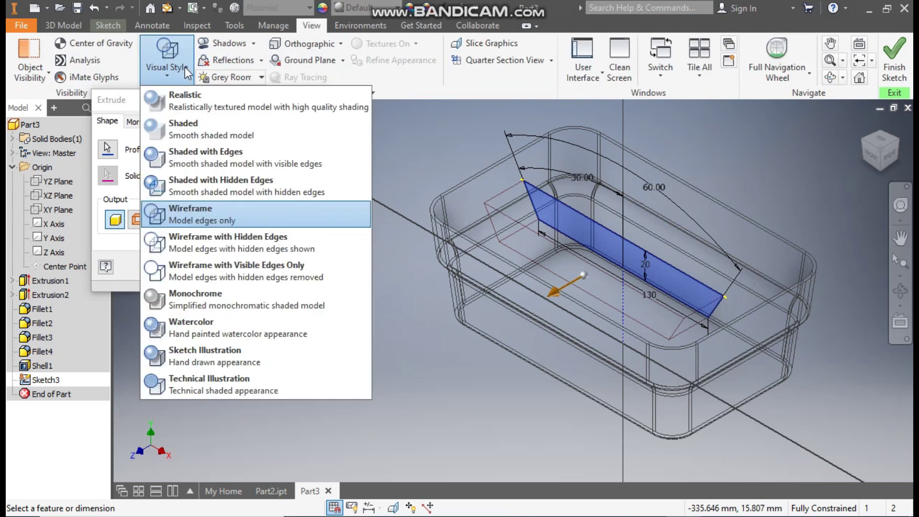
click(202, 165)
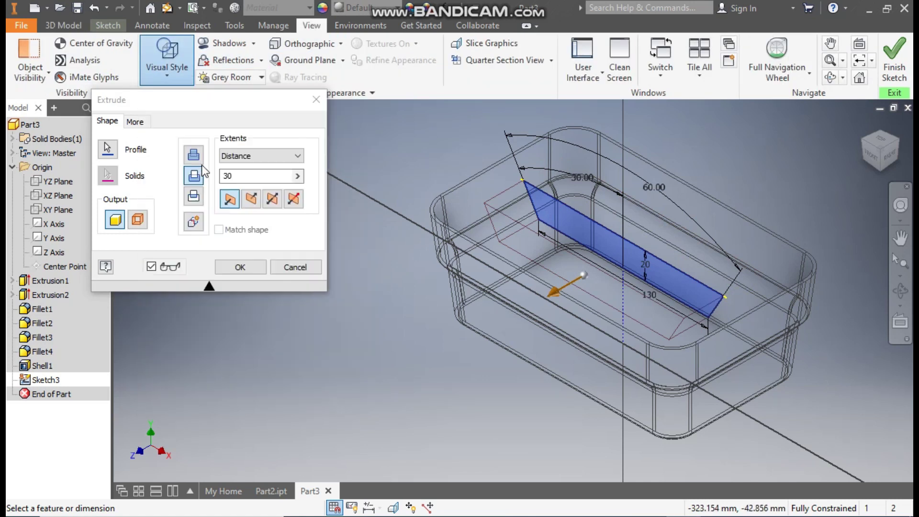
drag(556, 292, 425, 337)
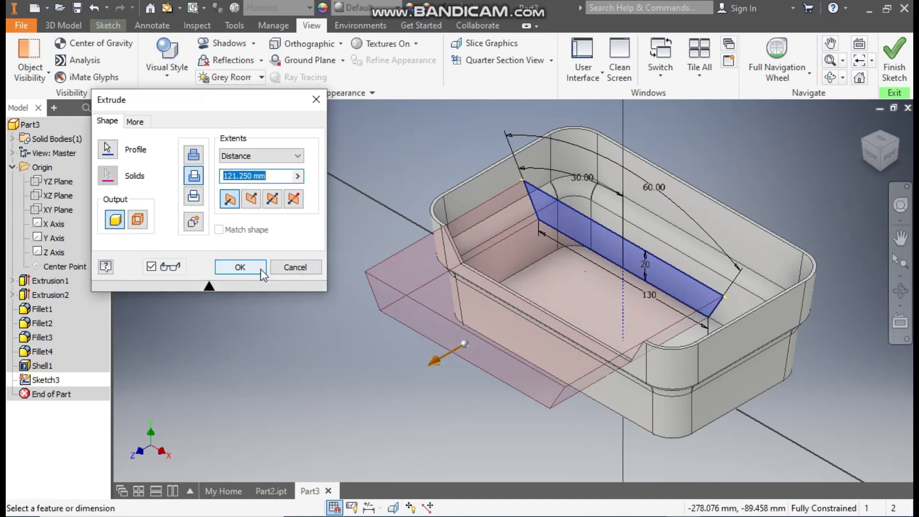
click(260, 269)
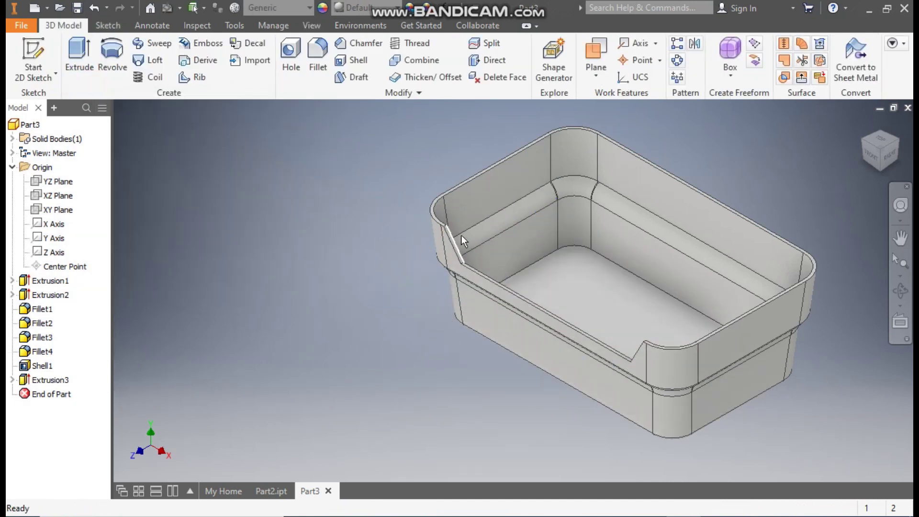
Start a 10 mm fillet on the first notch's two corner edges
scroll(462, 234, up, 5)
click(409, 205)
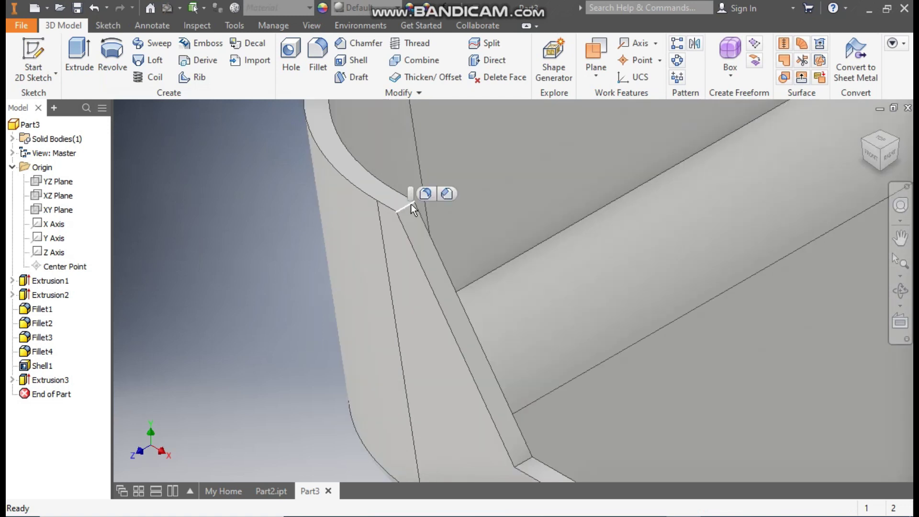
click(427, 195)
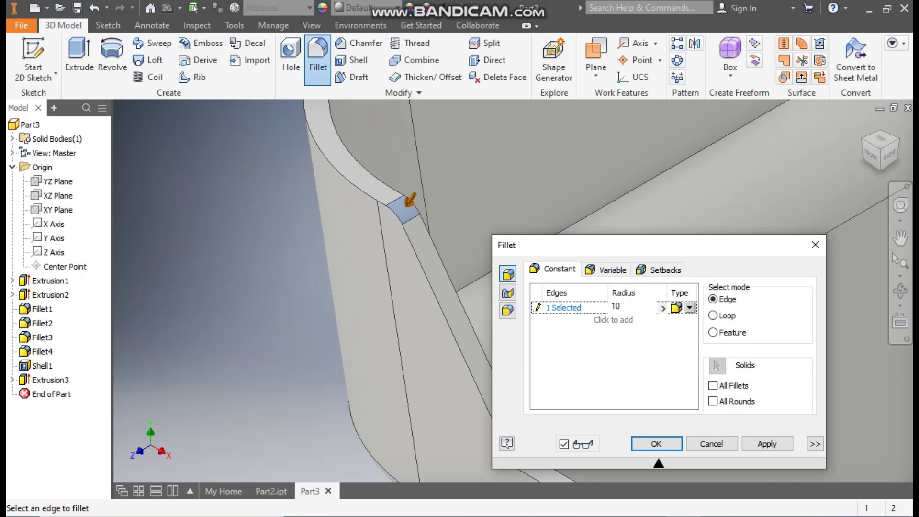
click(569, 308)
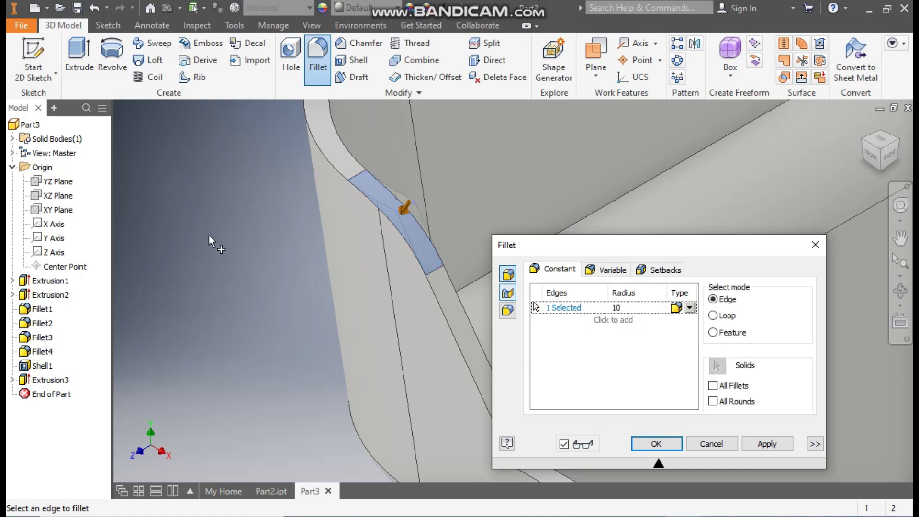
scroll(239, 249, down, 5)
scroll(325, 313, up, 5)
click(326, 310)
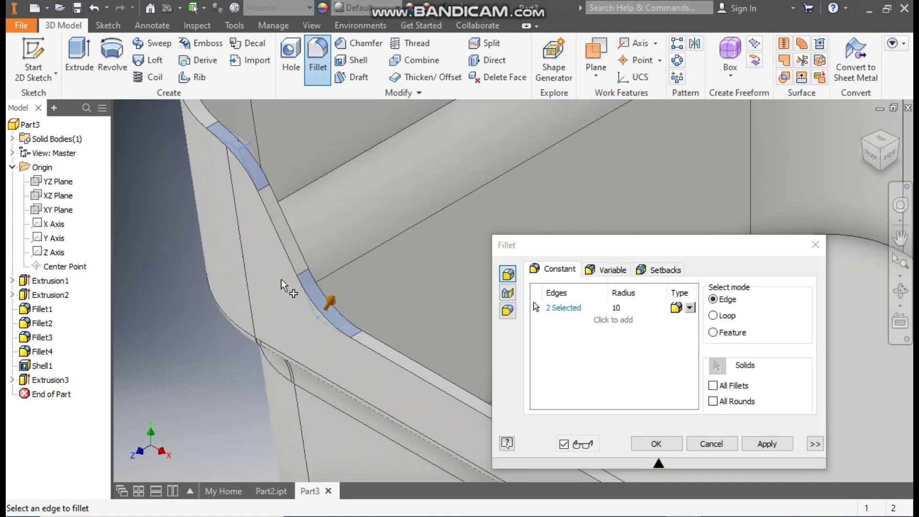
scroll(282, 286, down, 5)
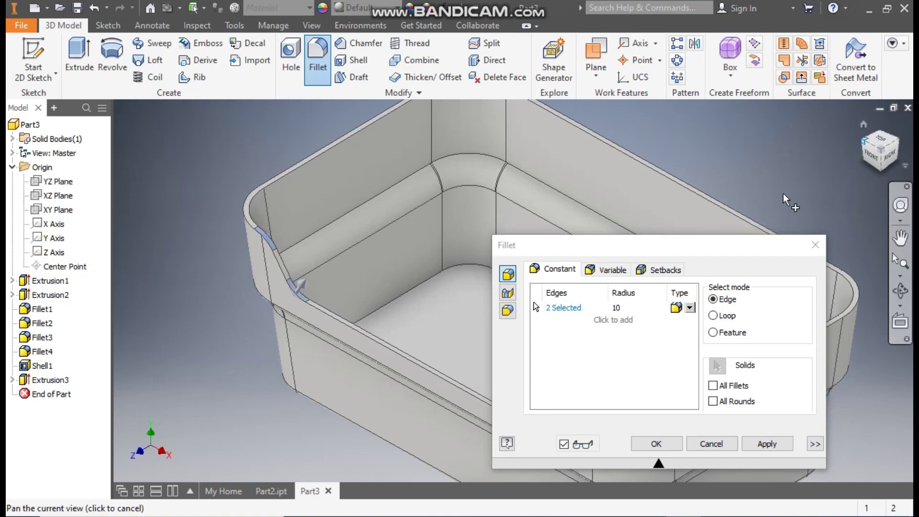
scroll(330, 308, up, 5)
Add the opposite notch's two corner edges and apply the 10 mm fillet to all four
middle_drag(331, 308, 567, 261)
scroll(380, 263, down, 3)
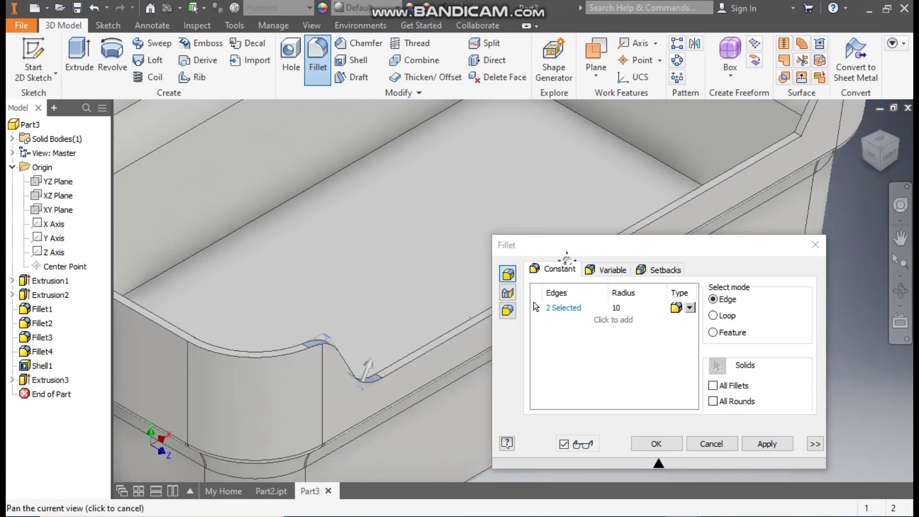
scroll(339, 318, down, 5)
middle_drag(338, 318, 328, 332)
scroll(468, 211, up, 5)
click(468, 211)
click(406, 330)
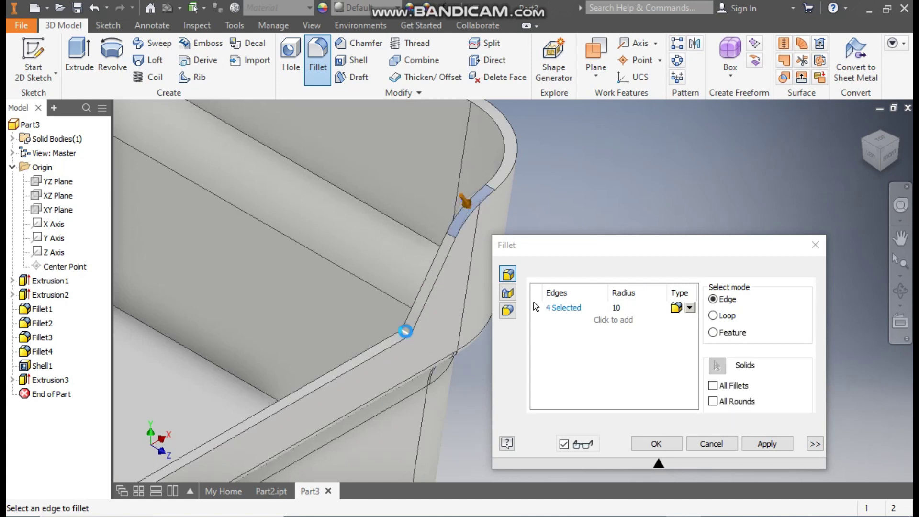
click(767, 443)
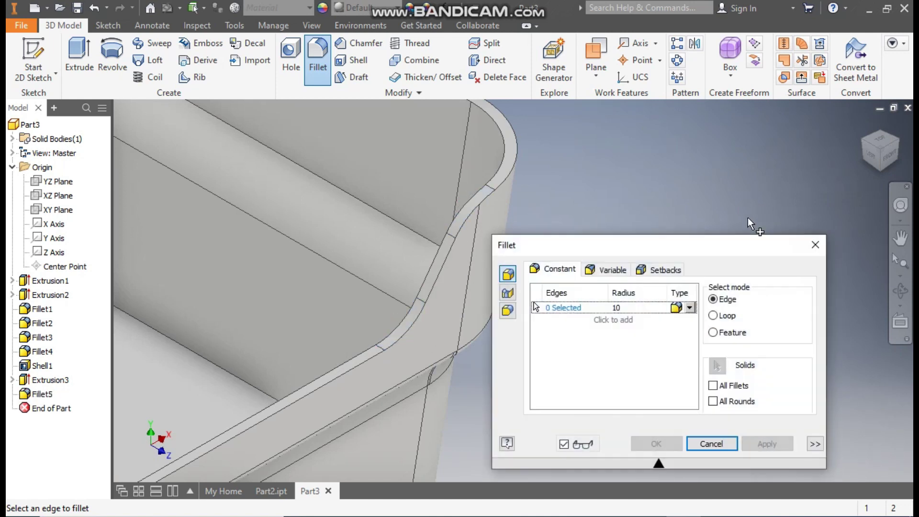
scroll(748, 217, down, 5)
middle_drag(730, 203, 695, 193)
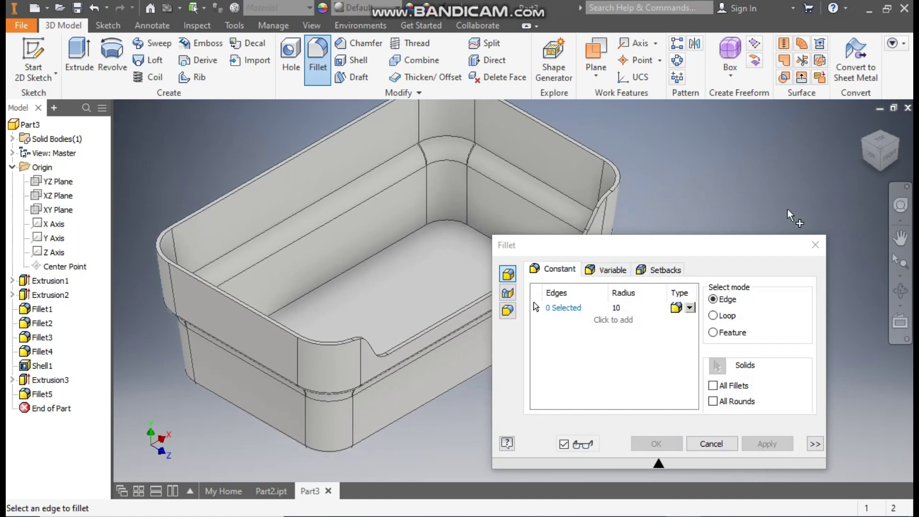
click(814, 247)
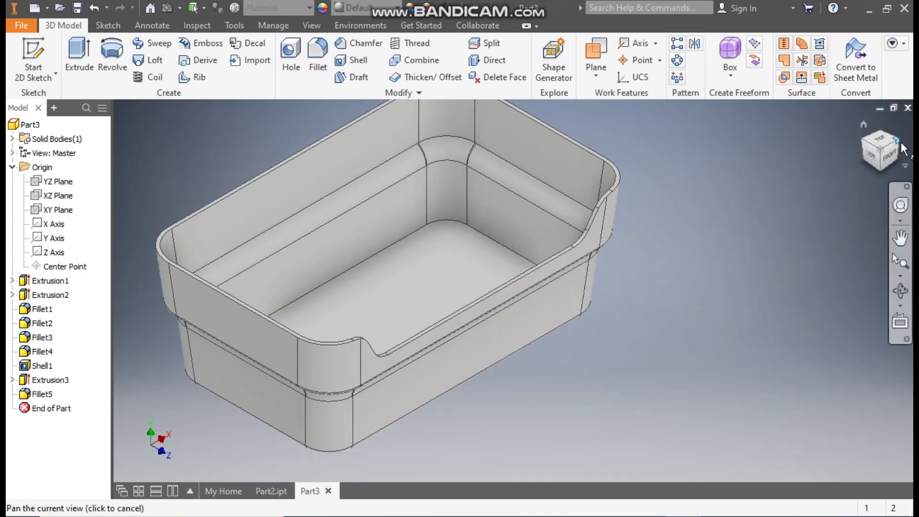
click(902, 145)
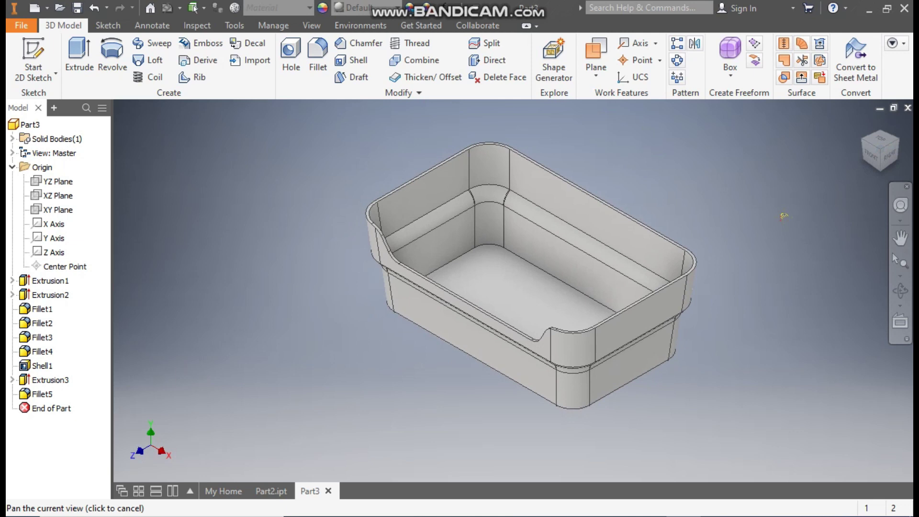
middle_drag(784, 216, 790, 214)
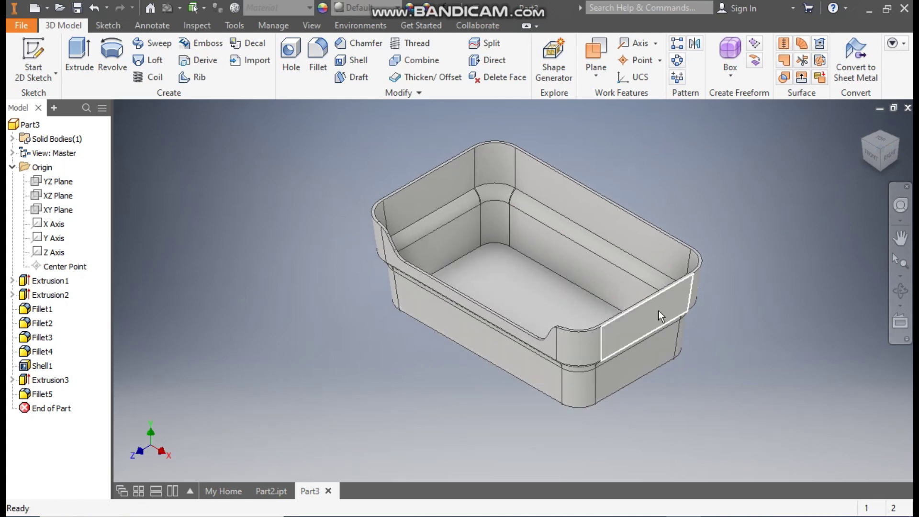
click(263, 491)
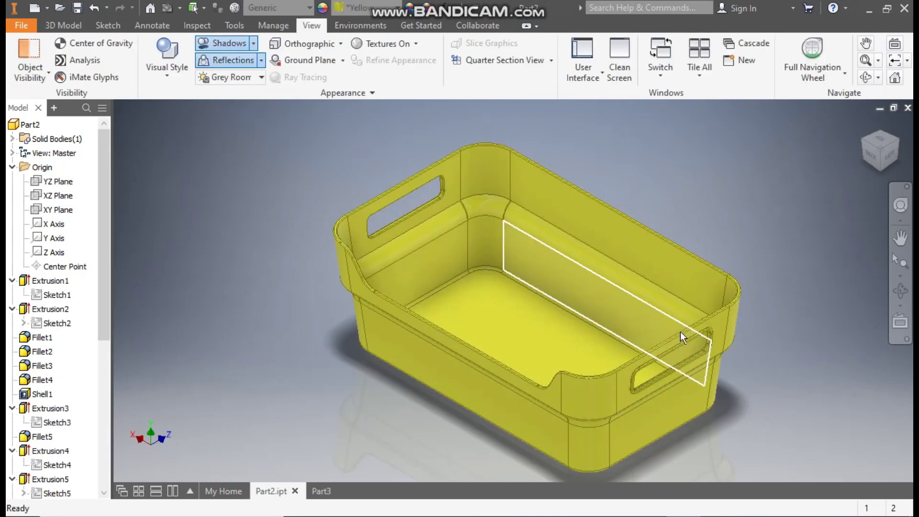
click(319, 487)
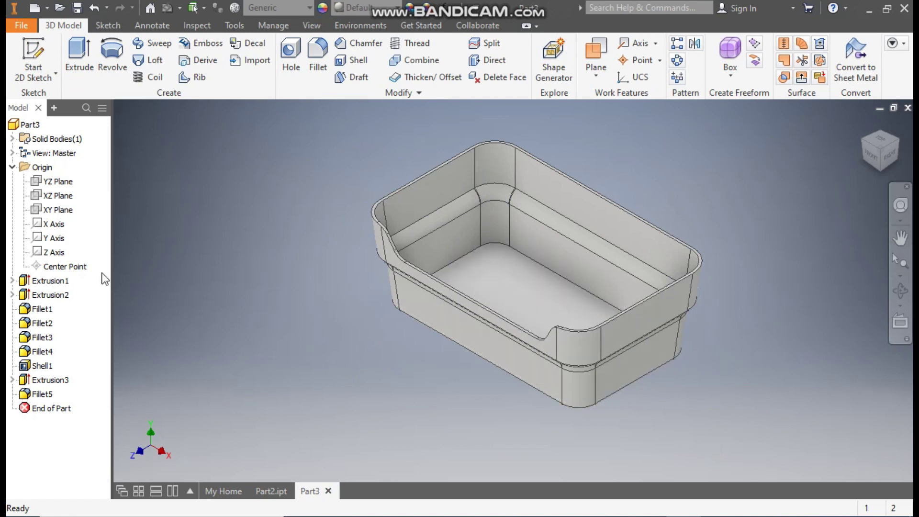
Sketch a centre-point rectangle on the YZ plane below the rim and switch to wireframe
click(59, 182)
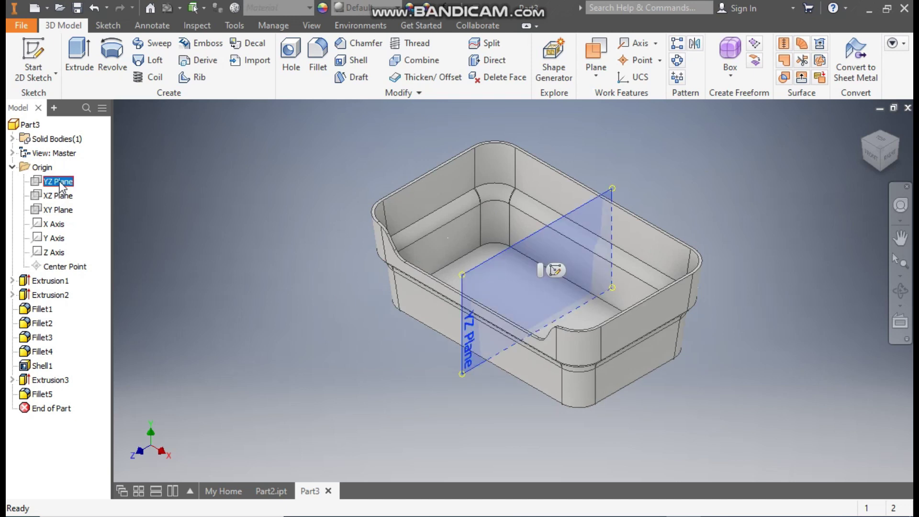
click(551, 271)
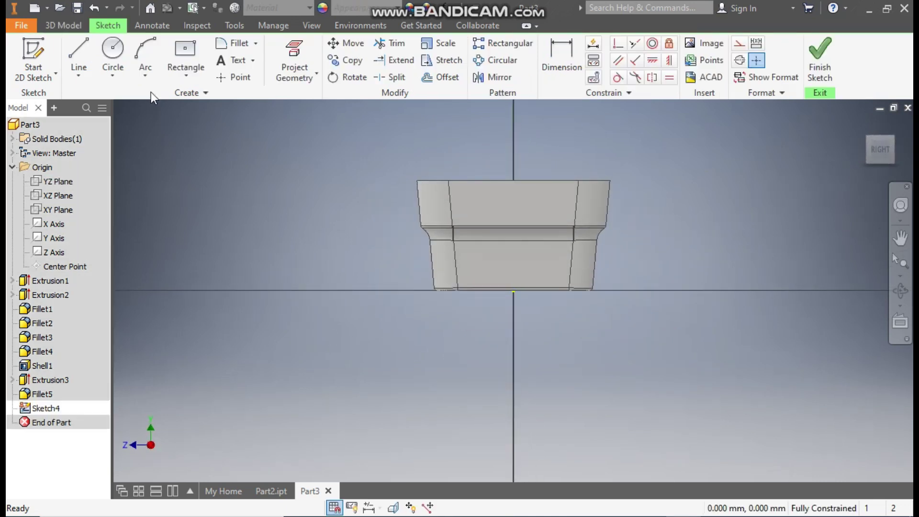
click(188, 67)
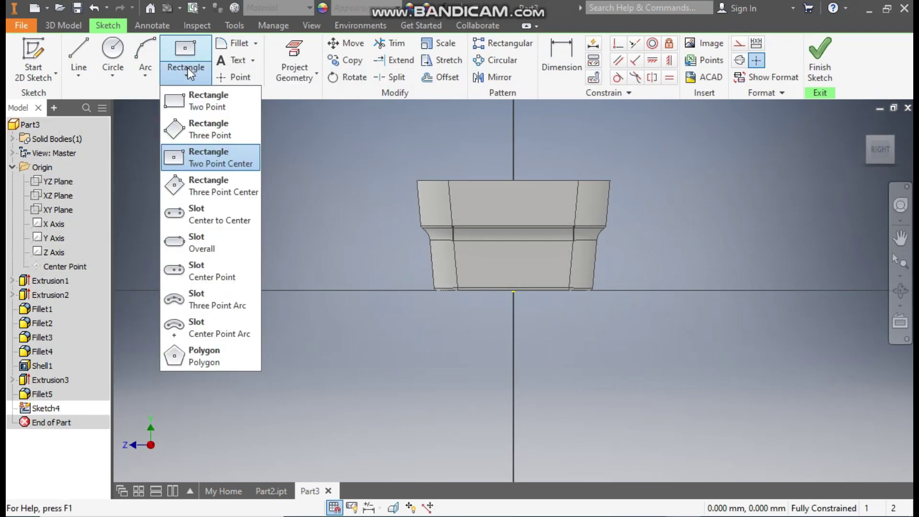
click(221, 160)
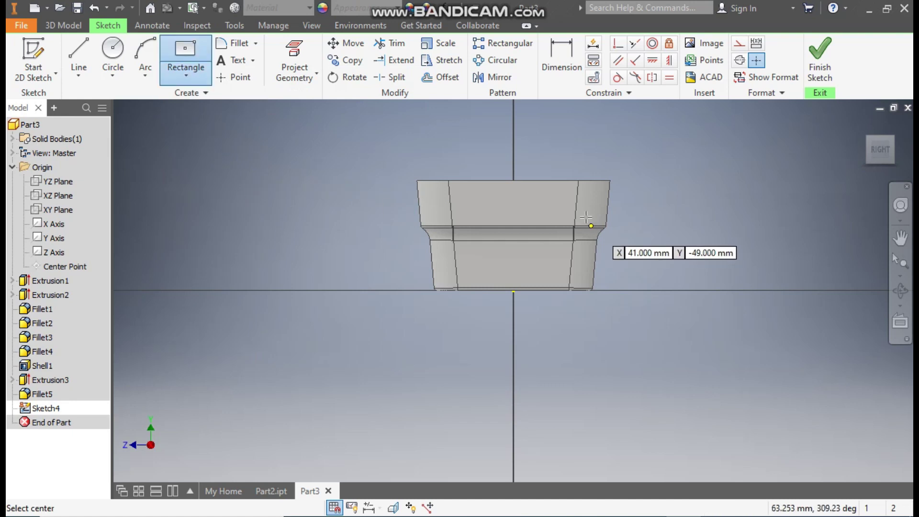
scroll(515, 196, down, 3)
click(513, 201)
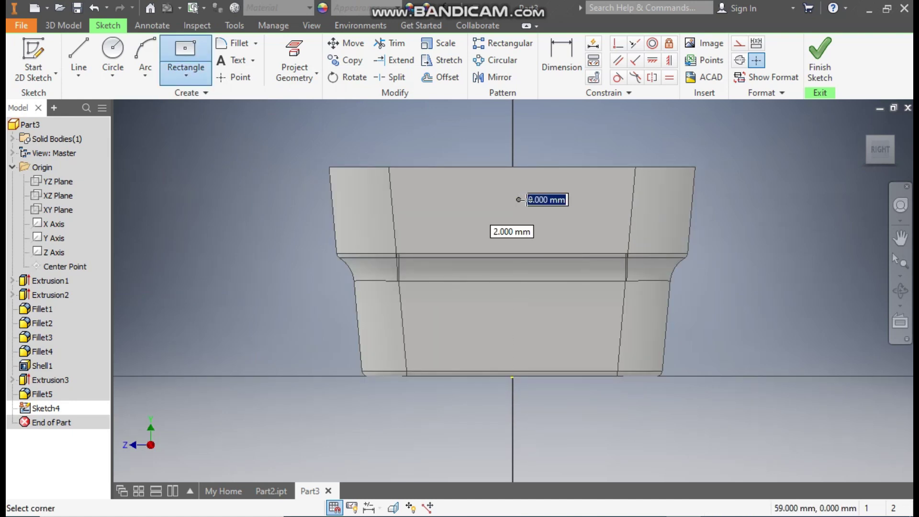
click(577, 217)
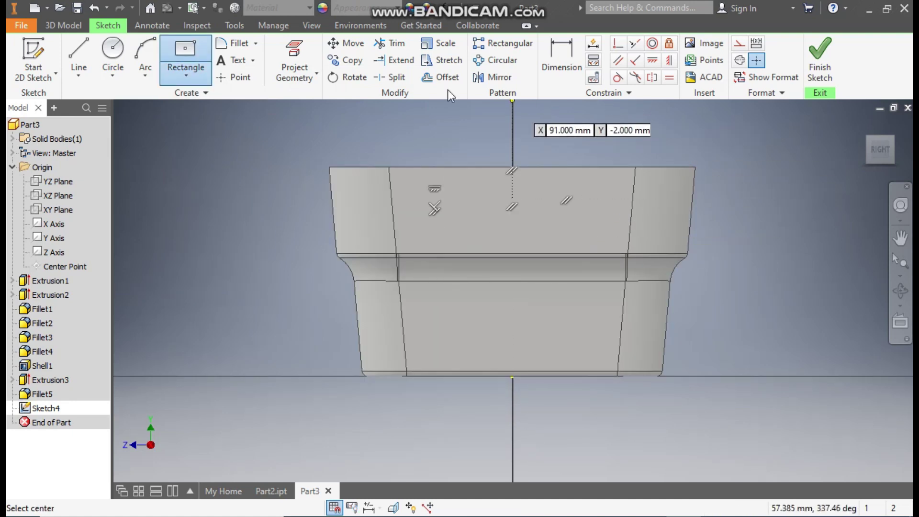
click(319, 27)
click(177, 70)
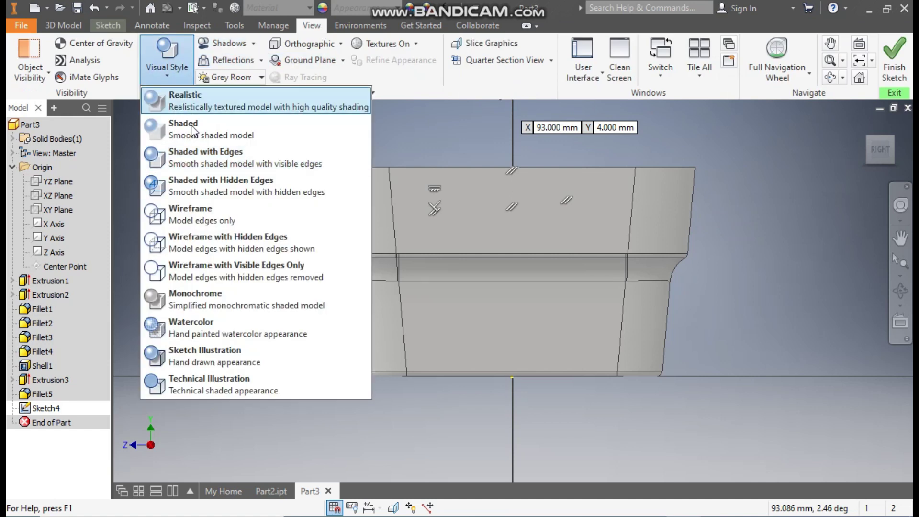
click(202, 214)
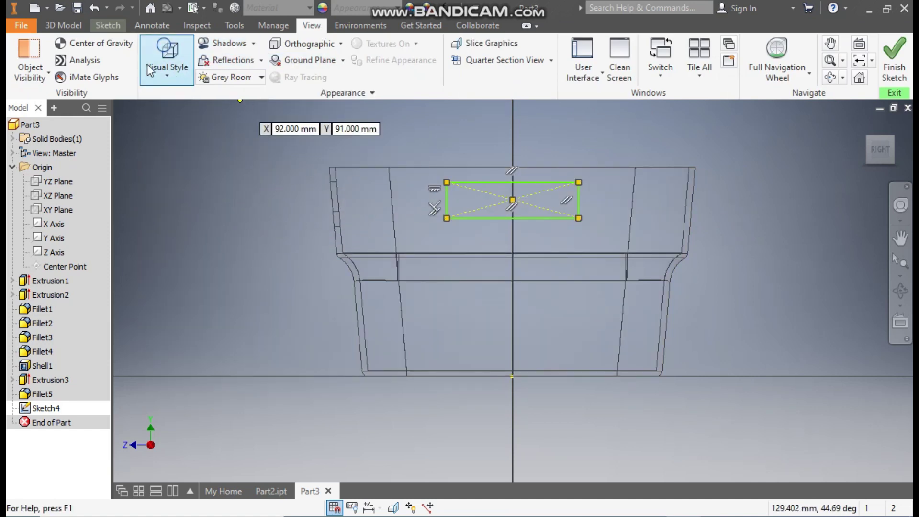
Draw a vertical centreline down to the rectangle's centre and shift the rectangle slightly lower
click(107, 25)
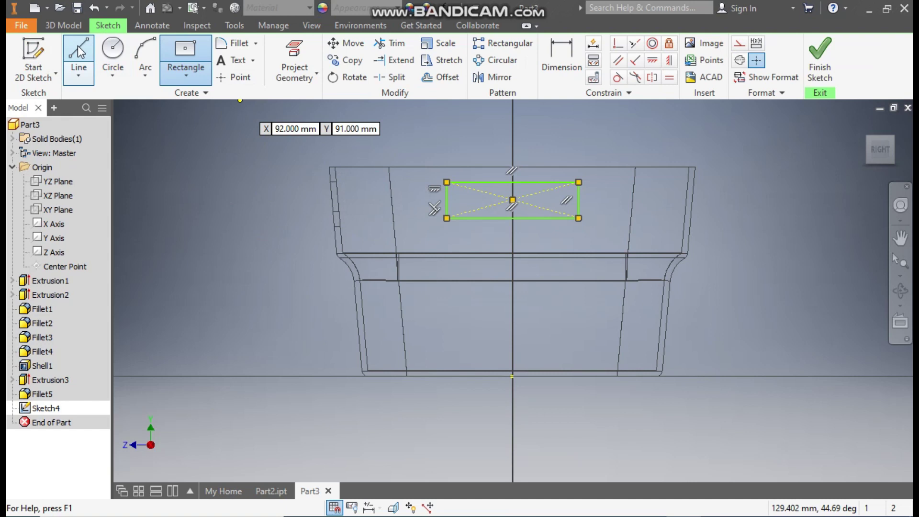
click(78, 45)
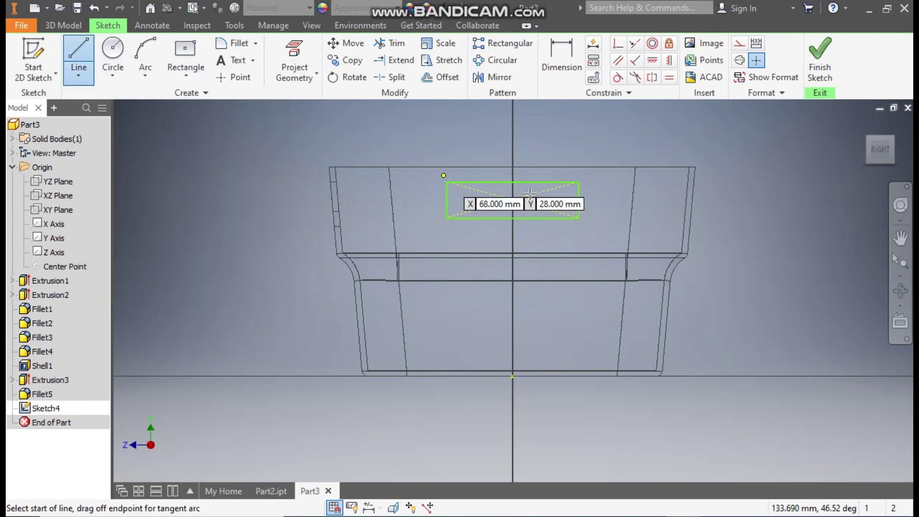
click(513, 168)
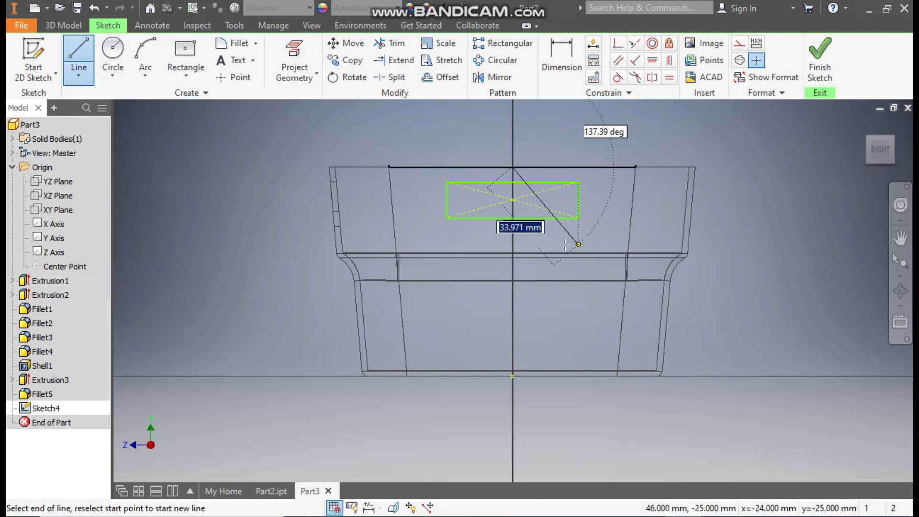
scroll(529, 246, down, 3)
click(493, 258)
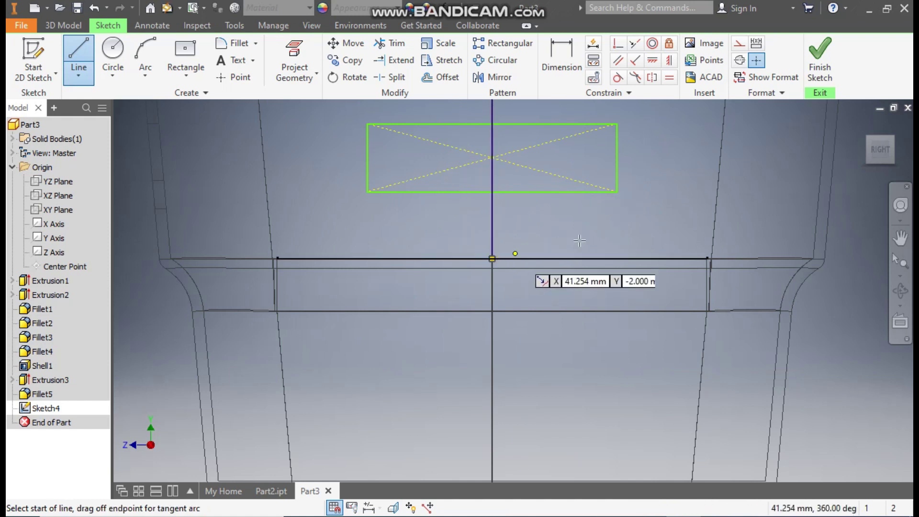
scroll(637, 246, up, 3)
key(Escape)
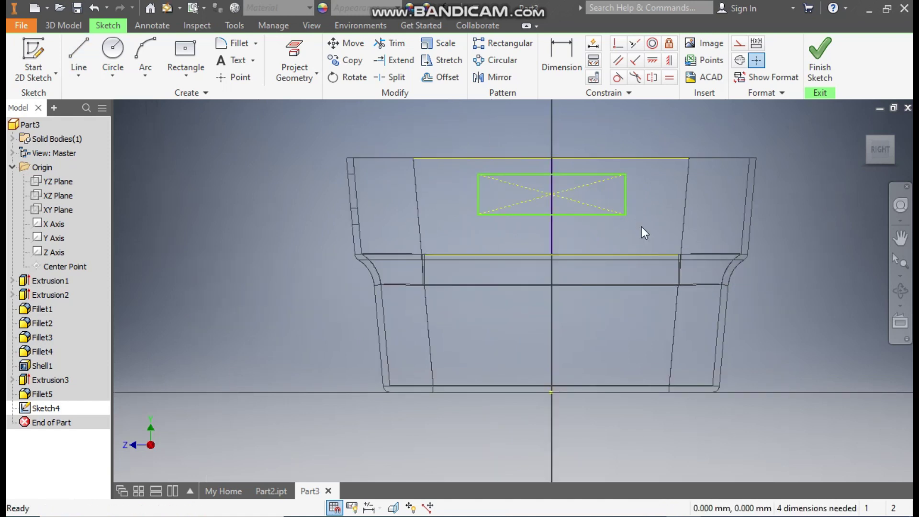
click(554, 237)
click(739, 43)
drag(550, 194, 552, 206)
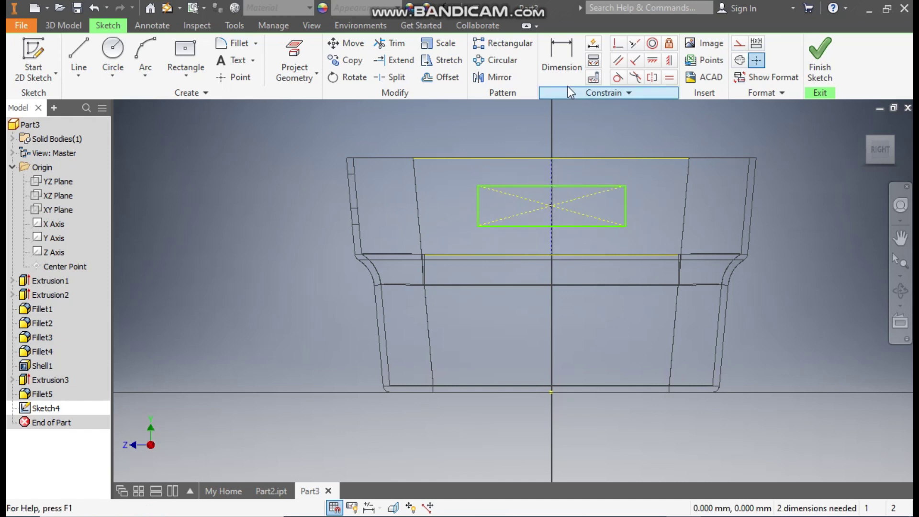
Dimension the slot rectangle 55 mm wide and 13 mm tall
click(567, 56)
click(590, 186)
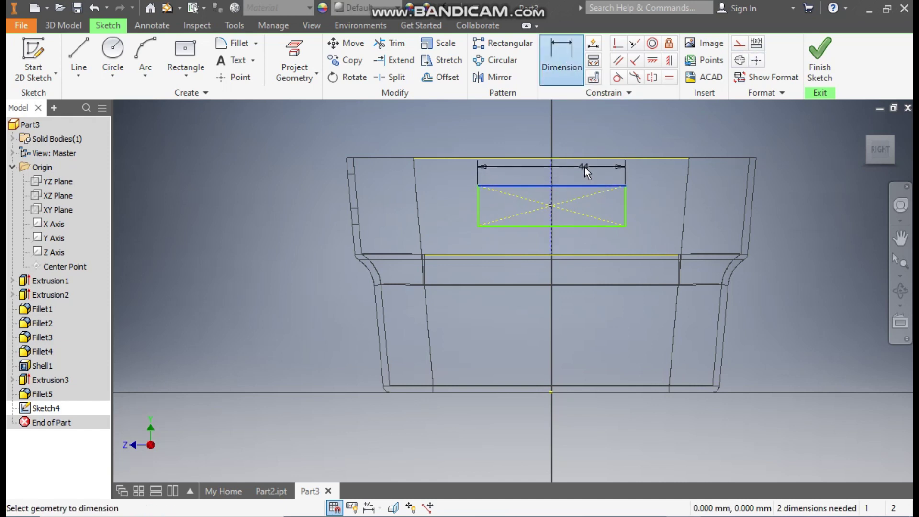
click(584, 167)
text(55)
key(Return)
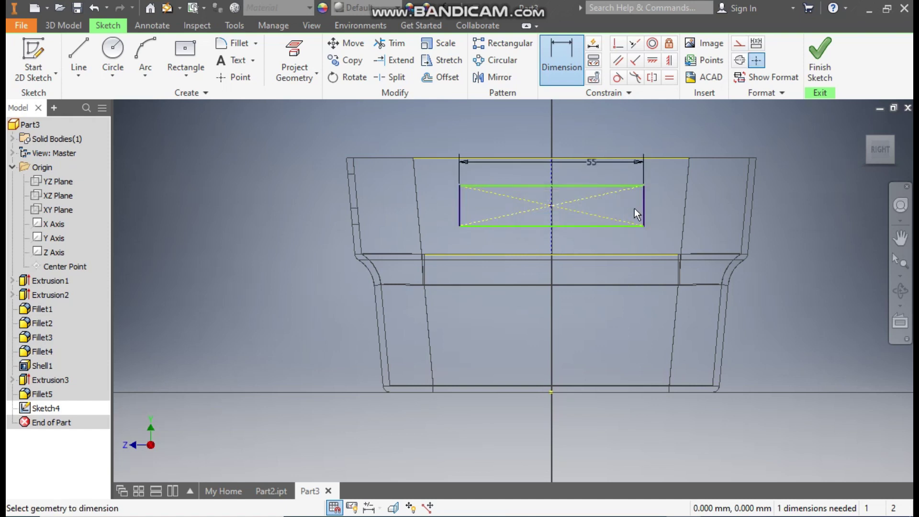
click(645, 211)
click(665, 209)
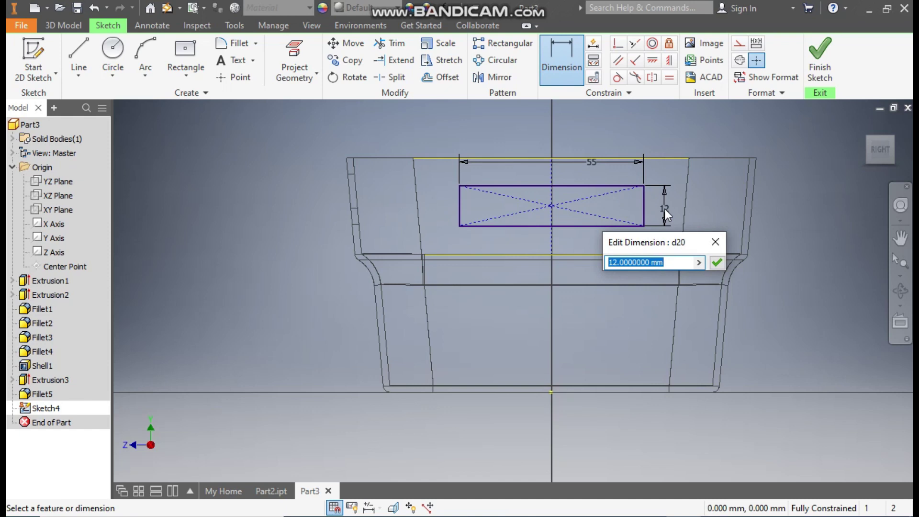
text(13)
key(Return)
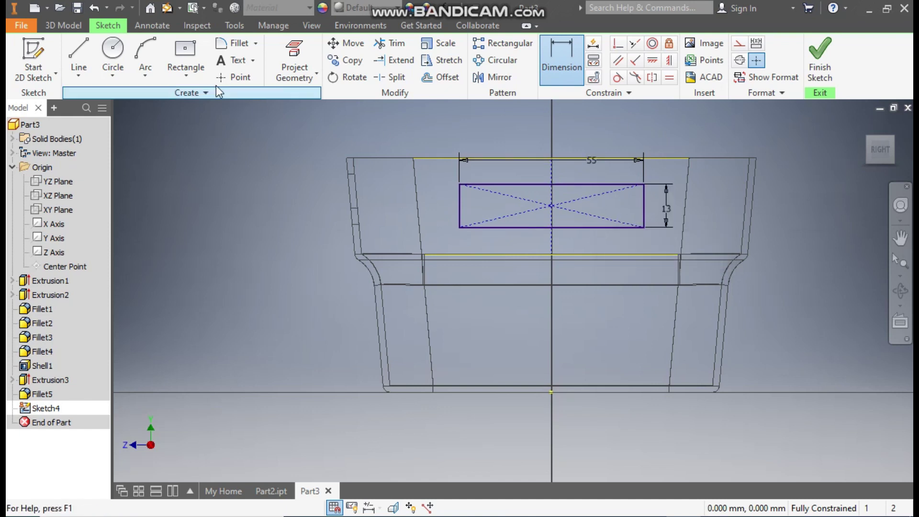
Round all four rectangle corners with 3 mm sketch fillets
click(234, 43)
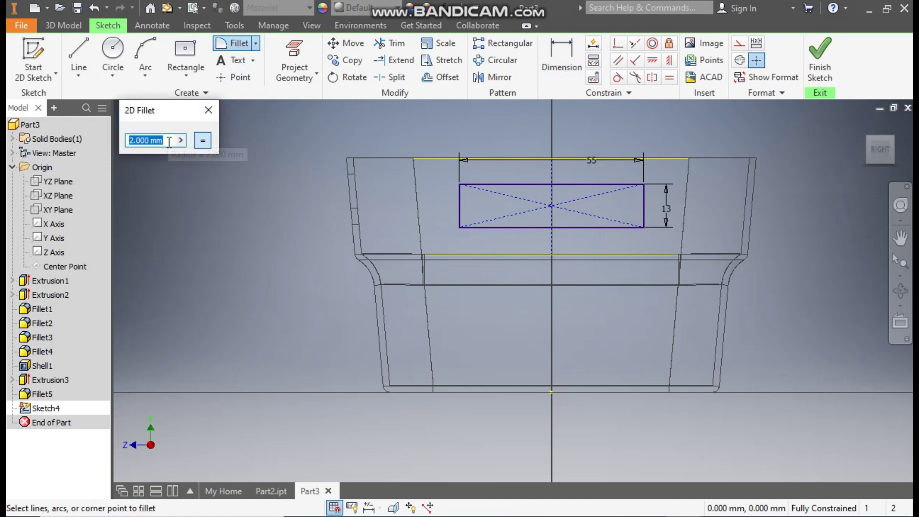
text(3)
click(494, 184)
click(460, 196)
click(513, 229)
click(460, 216)
click(622, 228)
click(643, 217)
click(614, 183)
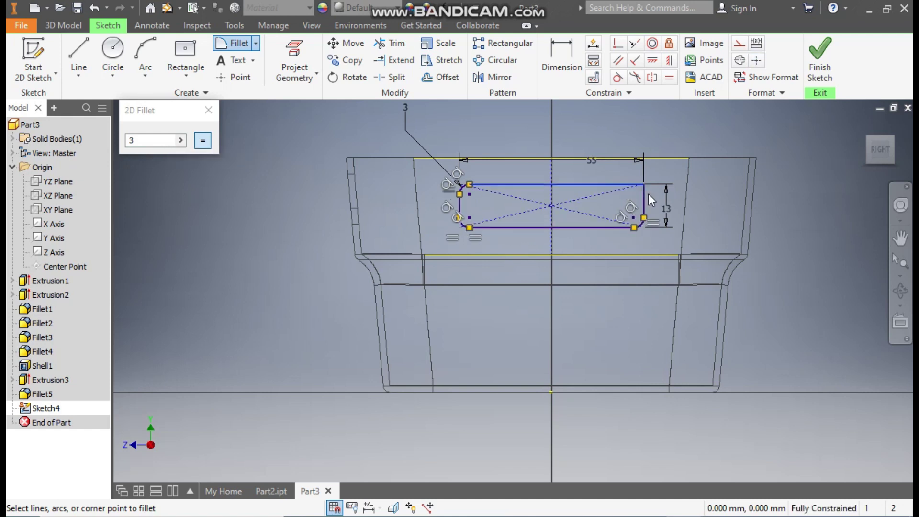
click(645, 197)
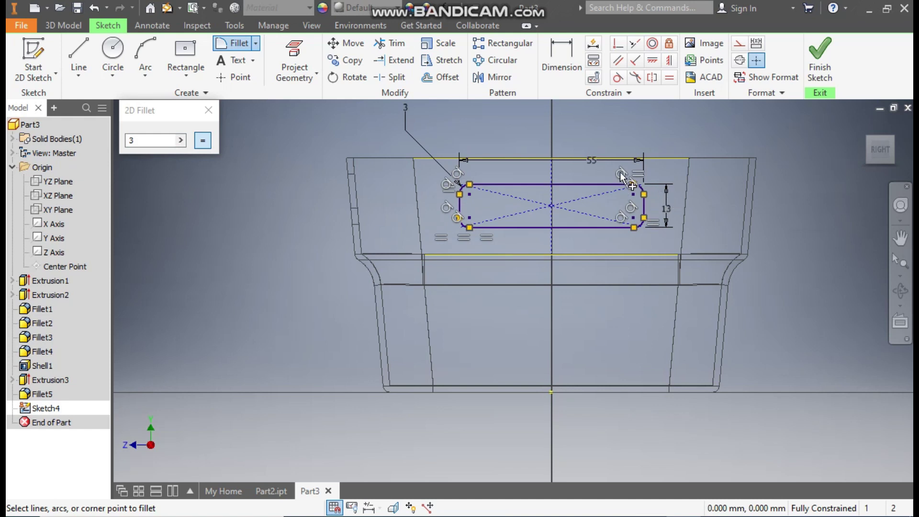
click(208, 110)
Finish Sketch4 and extrude it as a symmetric Through All cut
click(823, 69)
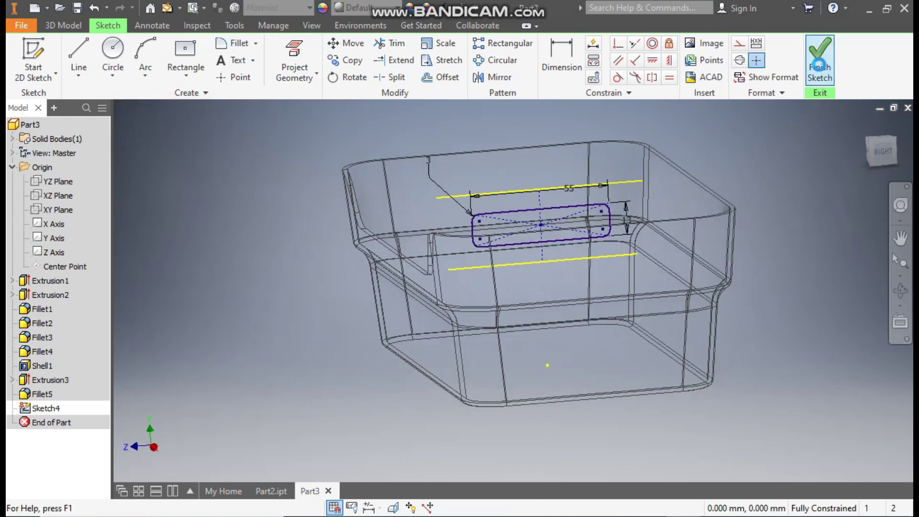
click(73, 55)
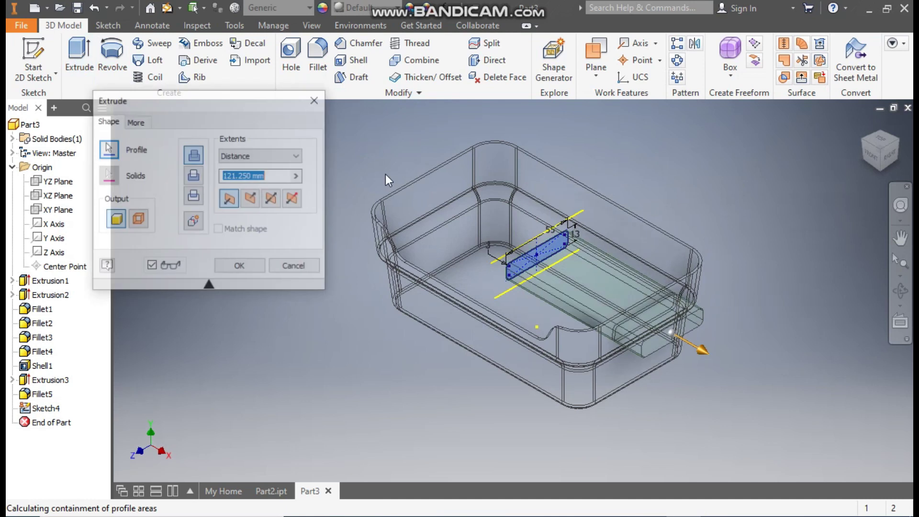
click(273, 203)
click(194, 176)
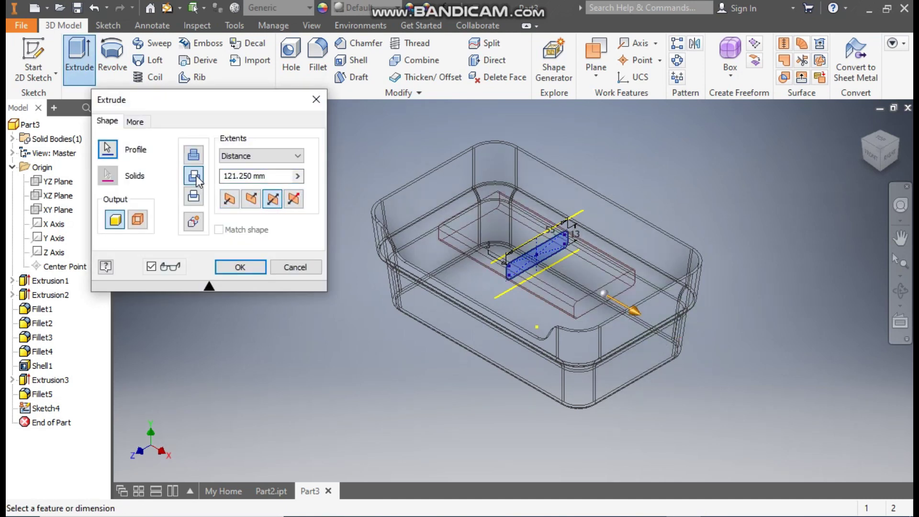
click(244, 157)
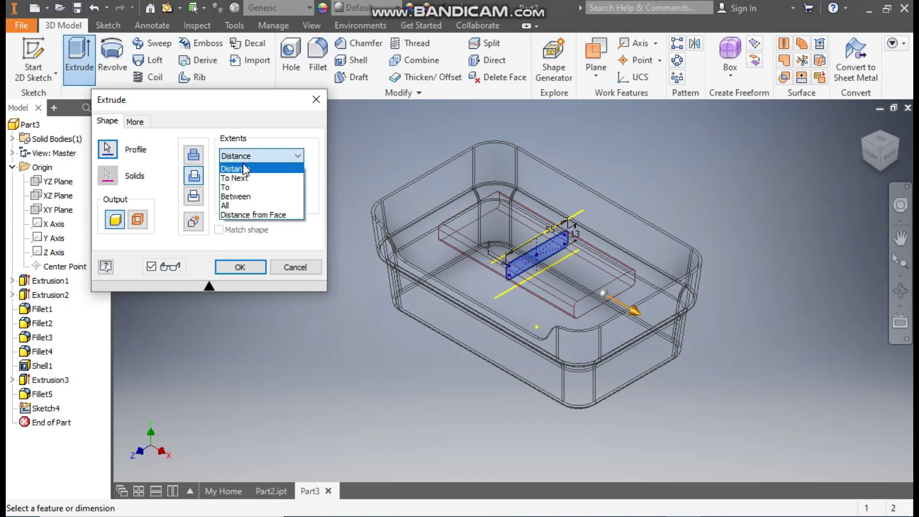
click(236, 206)
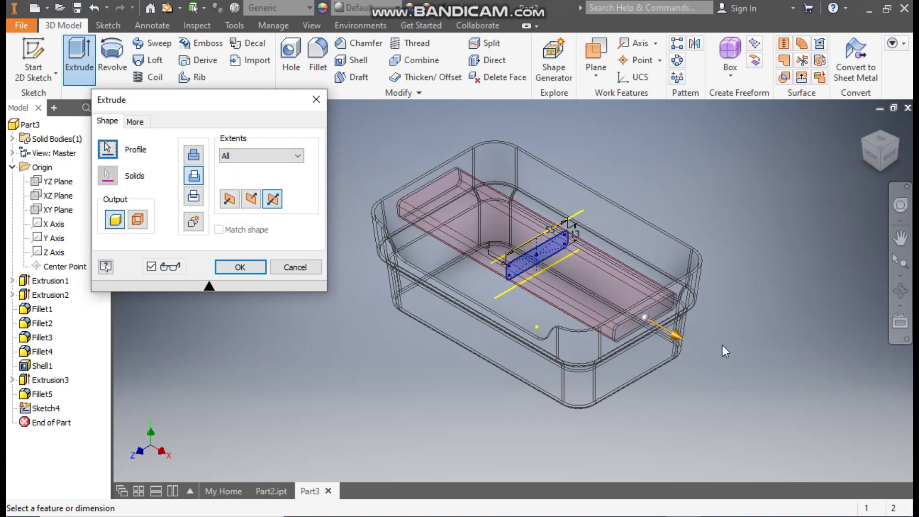
click(243, 267)
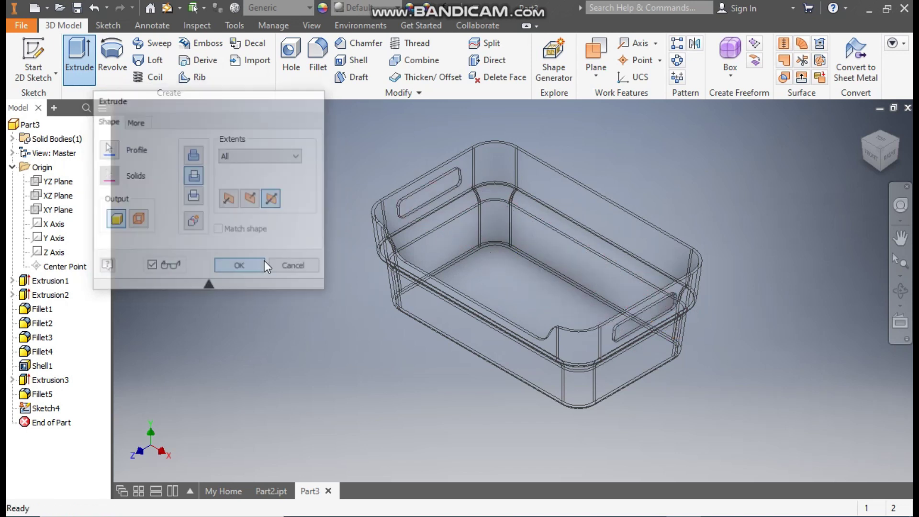
Switch to Shaded with Edges and create Sketch5 on the handle end wall's outer face
click(311, 26)
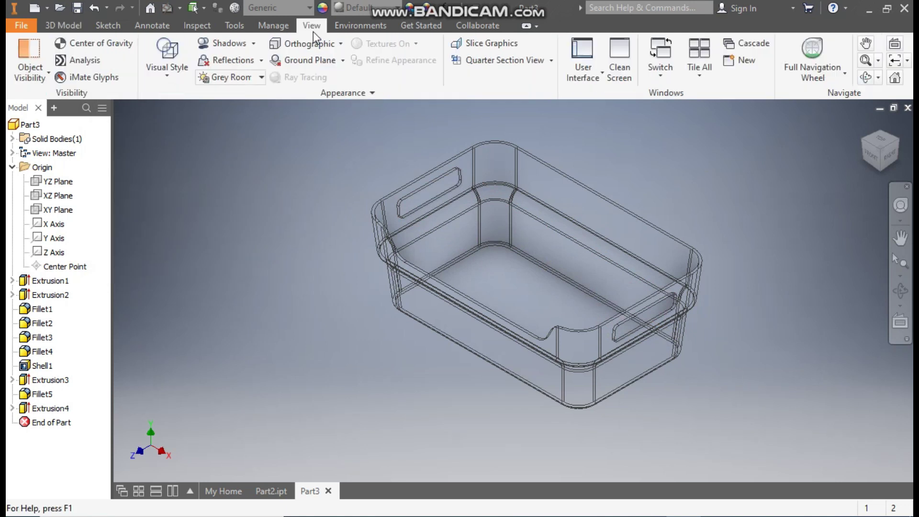
click(177, 72)
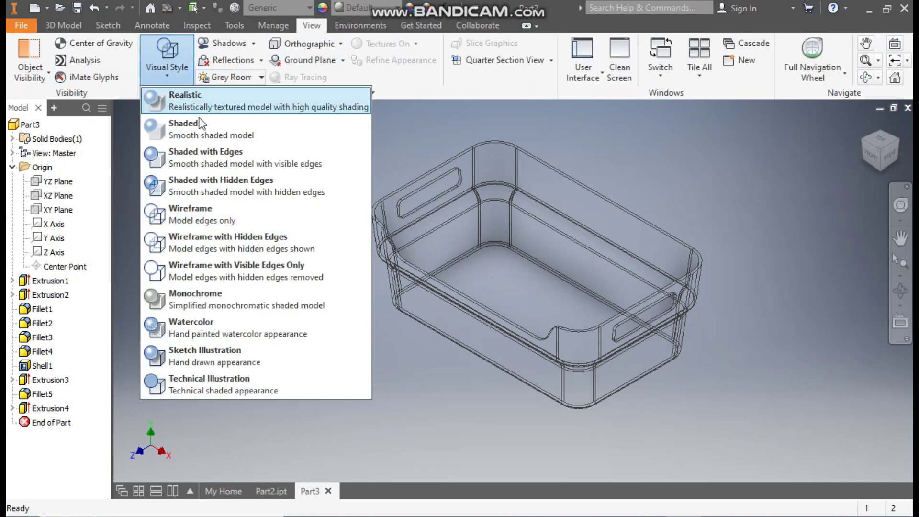
click(196, 151)
scroll(673, 311, down, 3)
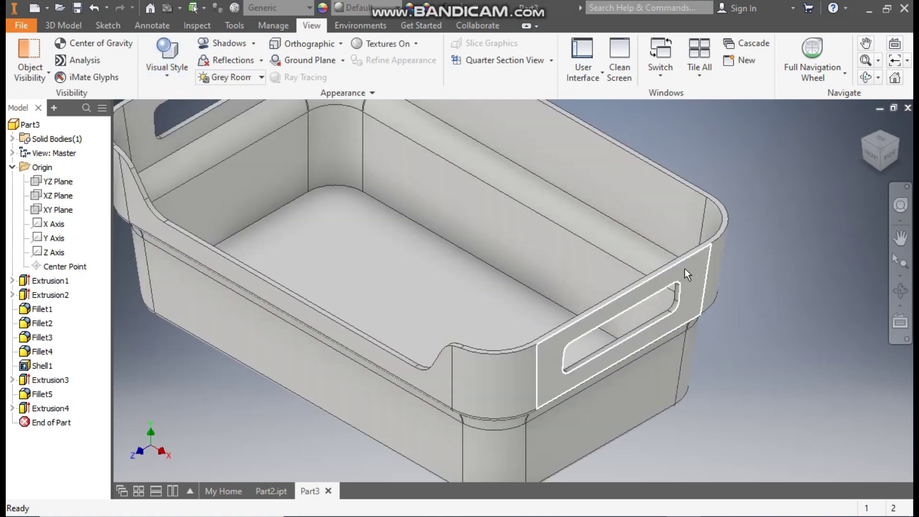
click(684, 269)
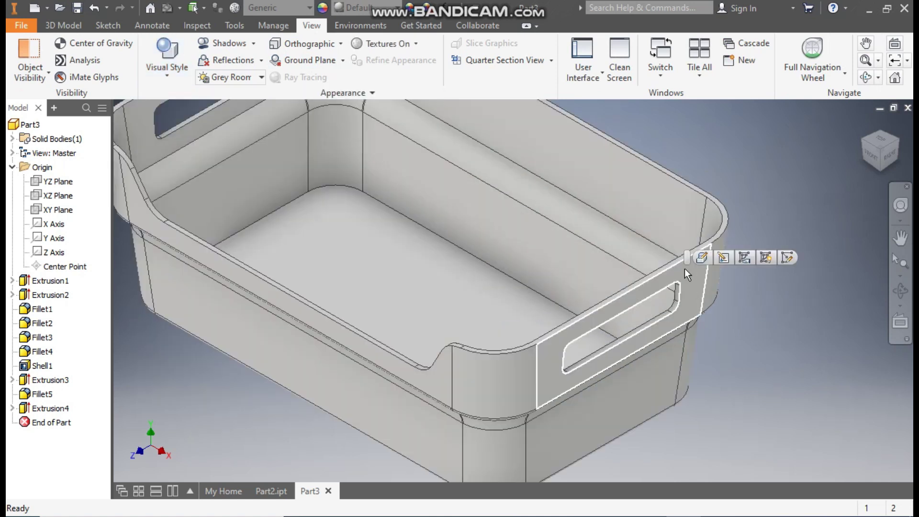
click(787, 258)
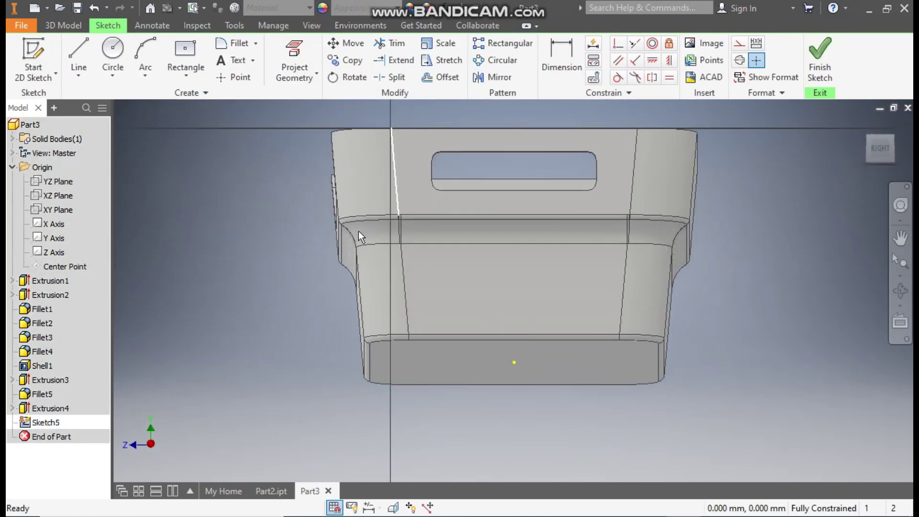
Project the handle slot's edges and arcs into the sketch as a closed loop
scroll(521, 145, down, 2)
scroll(521, 146, down, 2)
scroll(487, 166, up, 3)
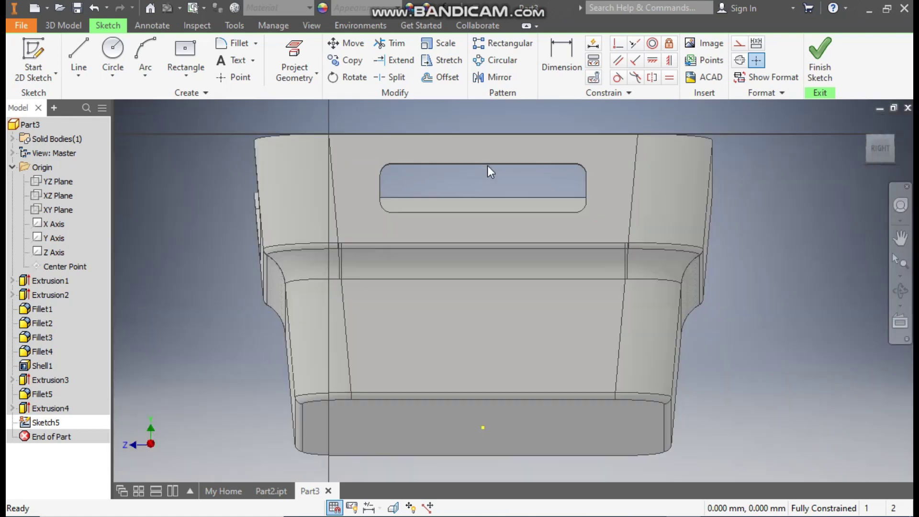
click(299, 50)
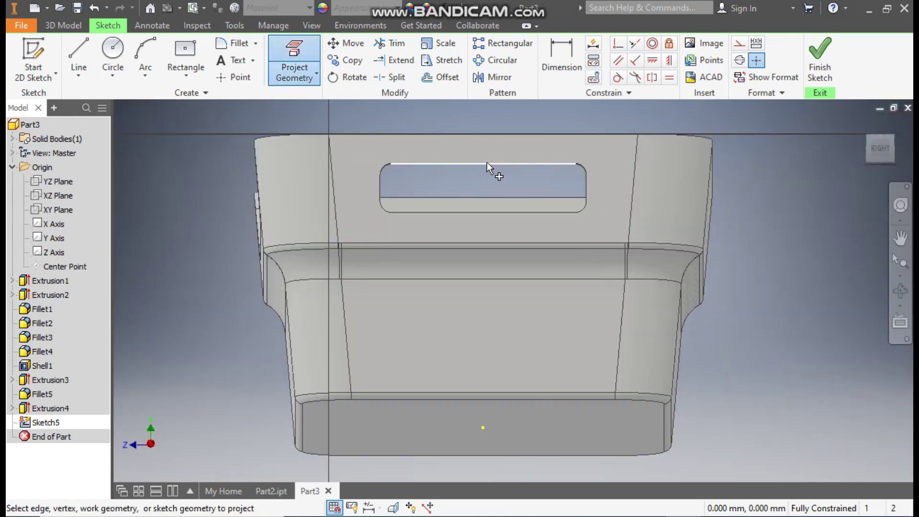
scroll(487, 162, down, 2)
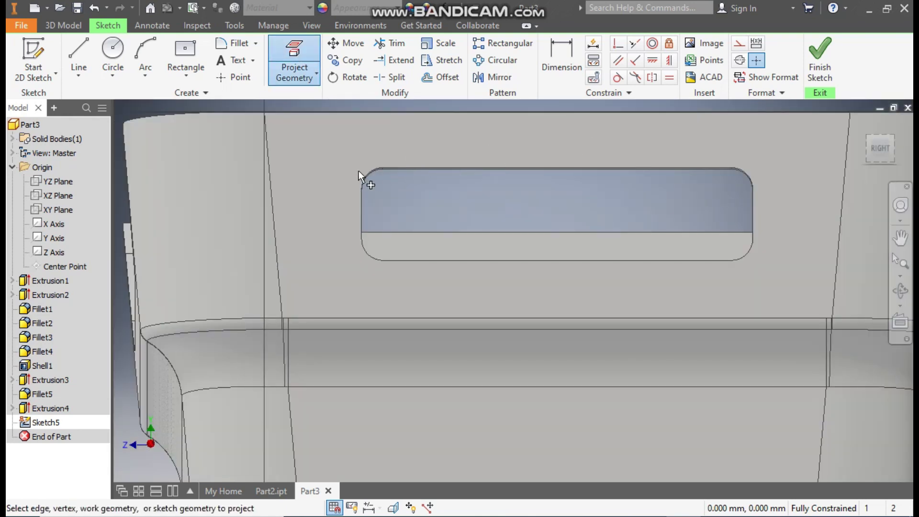
click(746, 171)
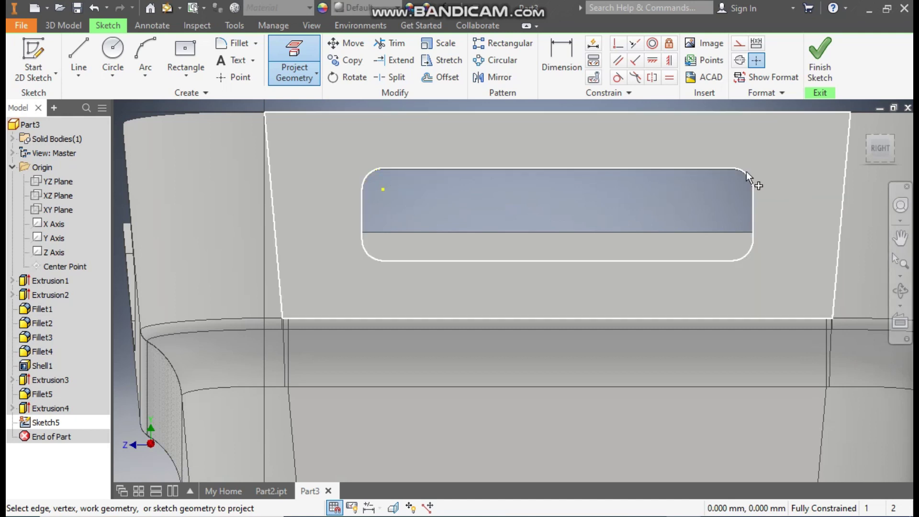
click(746, 176)
click(751, 252)
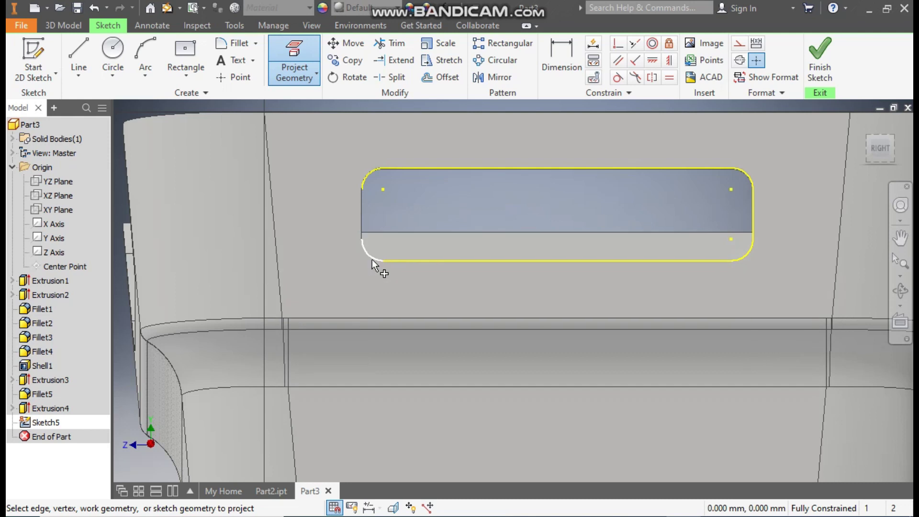
click(361, 225)
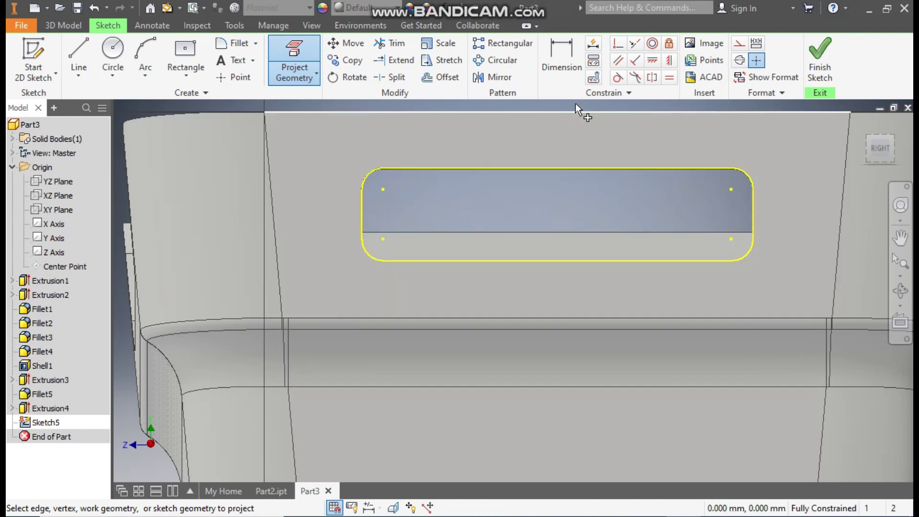
Offset the projected slot loop 2 mm outward
click(438, 76)
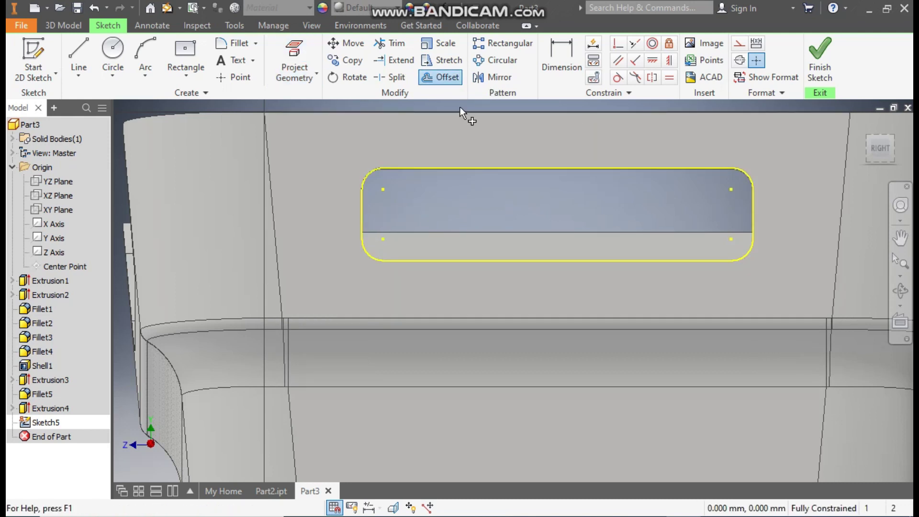
click(474, 168)
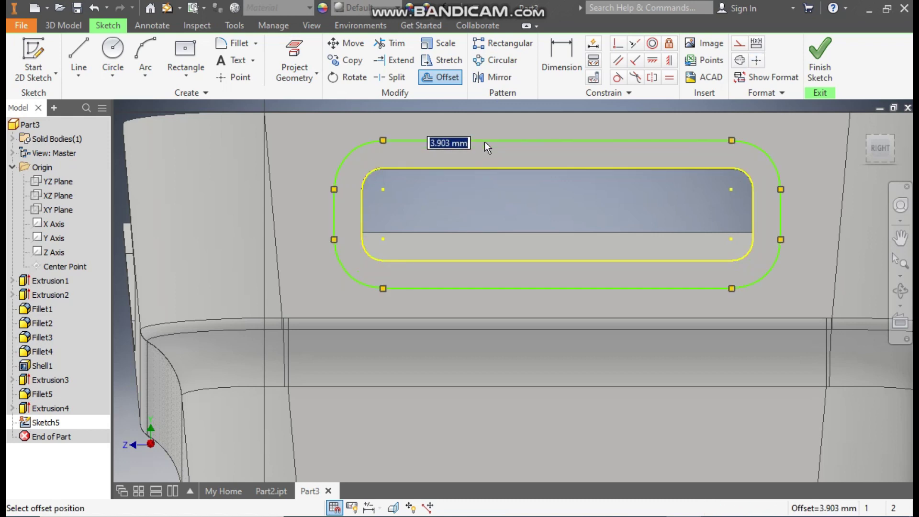
text(2)
key(Return)
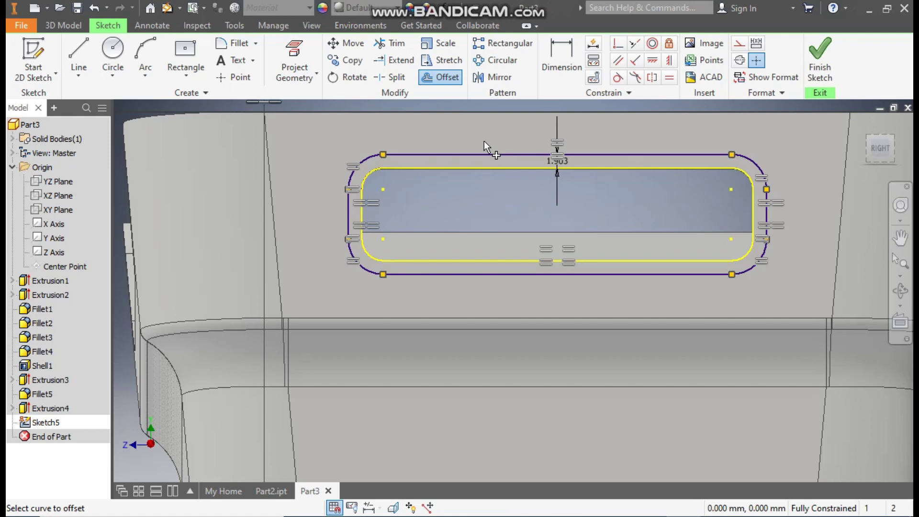
key(Escape)
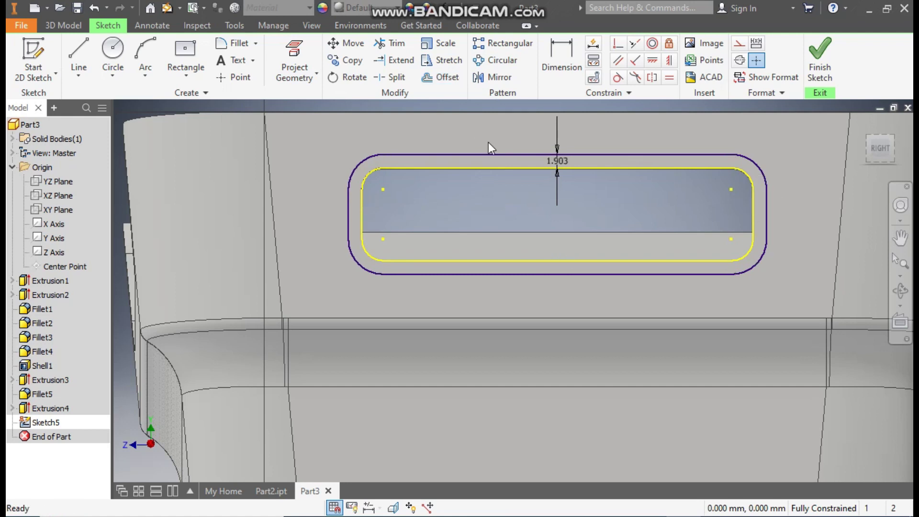
double_click(560, 160)
click(613, 214)
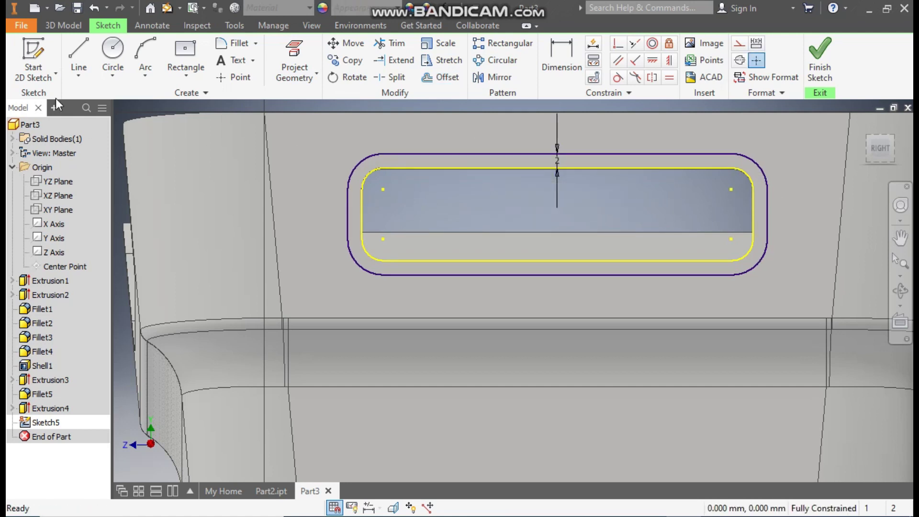
click(53, 21)
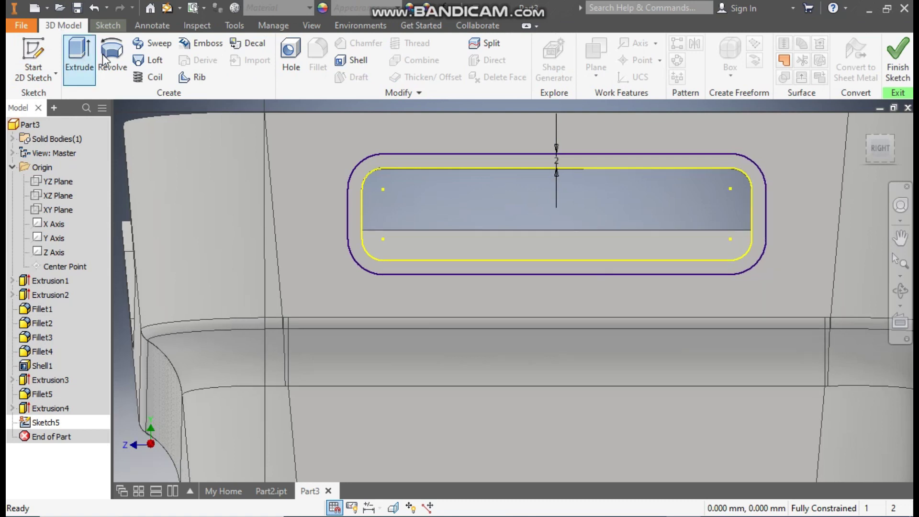
Extrude the ring between the slot and offset loop symmetrically by 2 mm
scroll(662, 310, up, 3)
scroll(714, 164, down, 1)
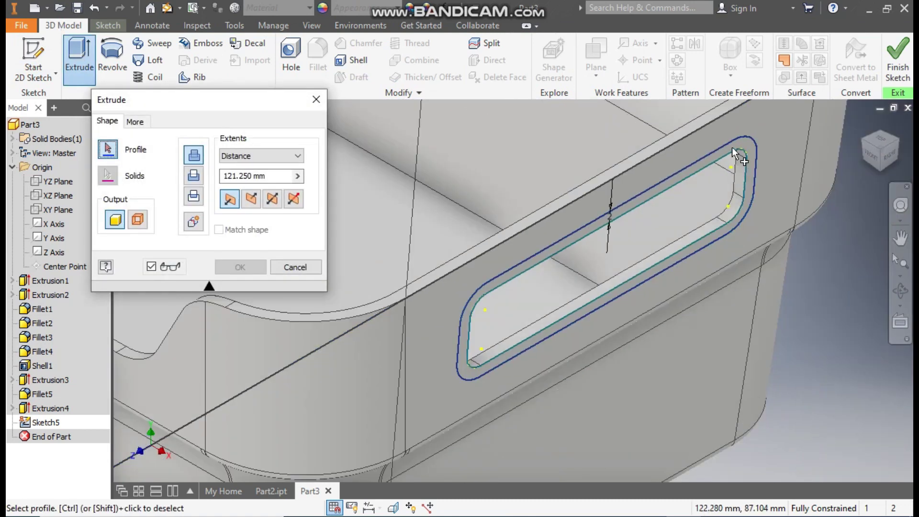
click(743, 146)
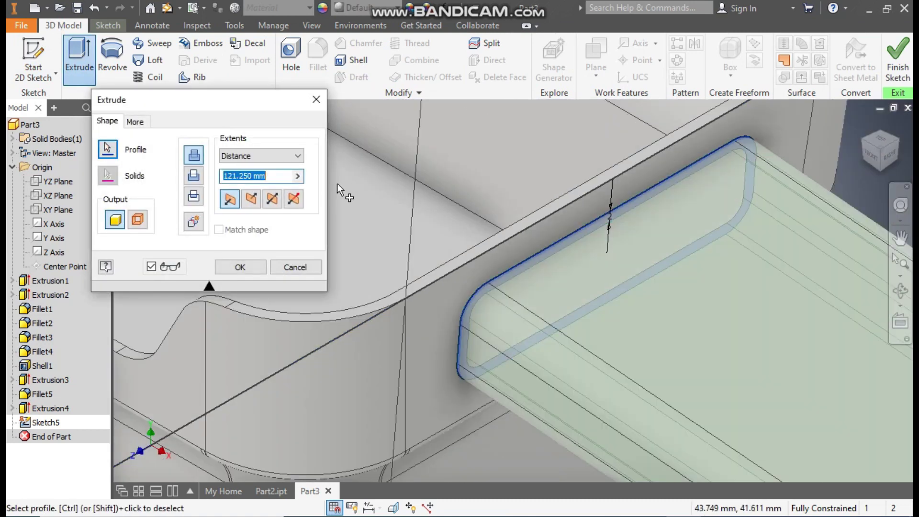
text(1.5)
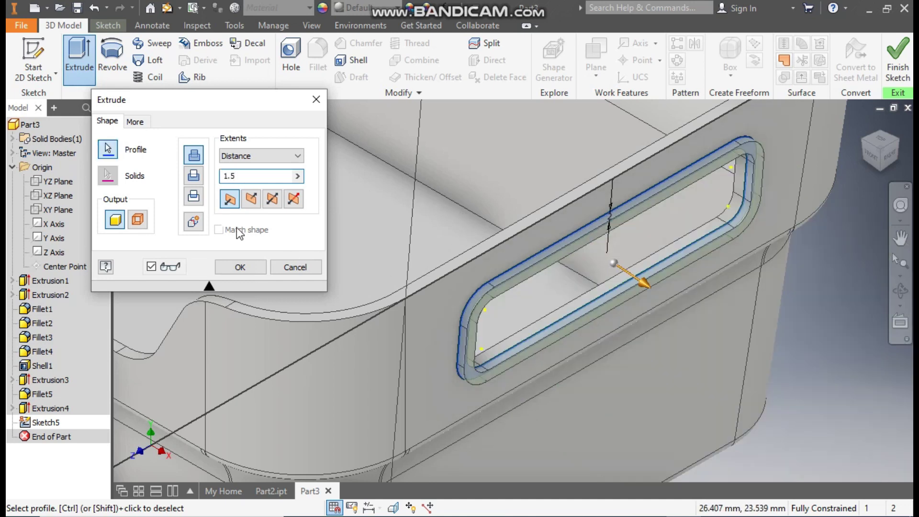
click(273, 200)
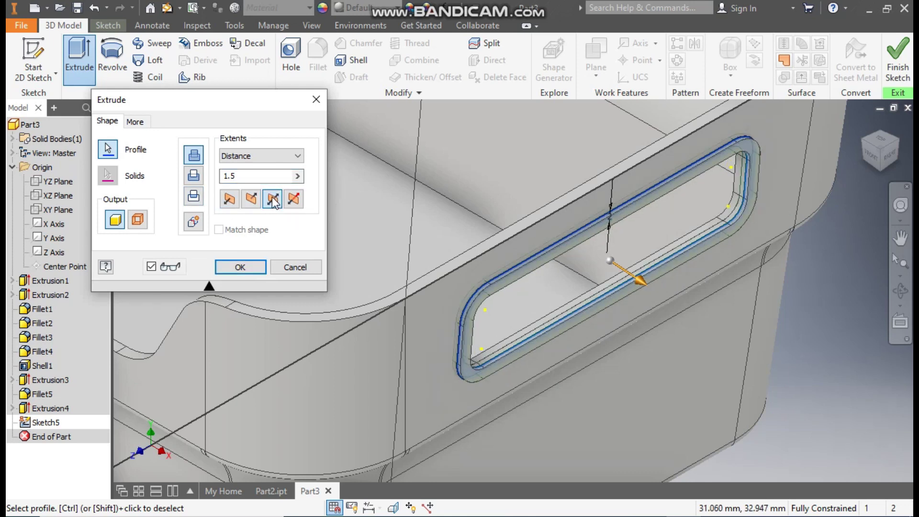
click(249, 175)
text(2)
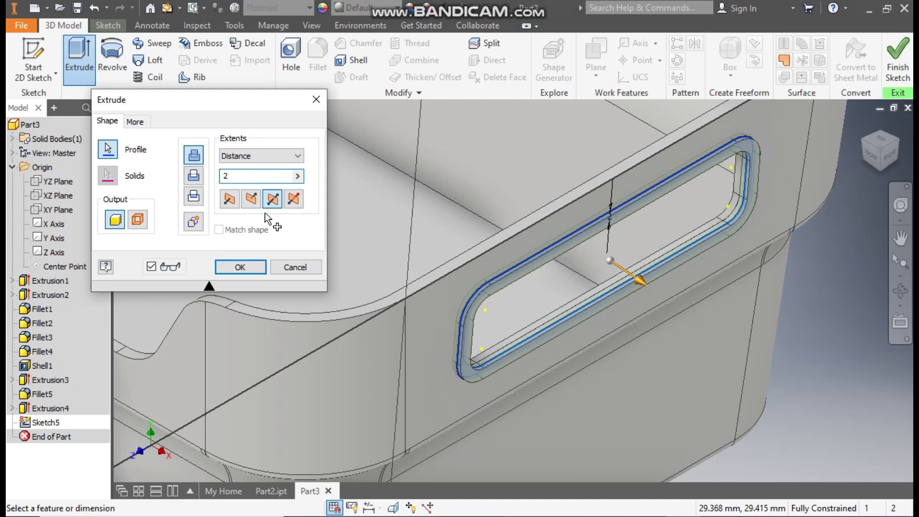
click(241, 267)
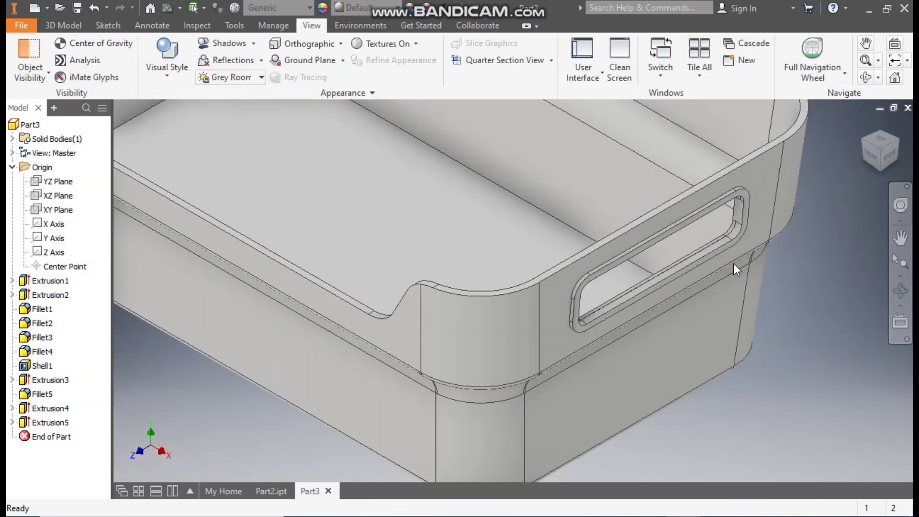
Fillet the first two handle-slot edge loops at 0.5 radius
scroll(733, 264, up, 5)
scroll(733, 263, down, 4)
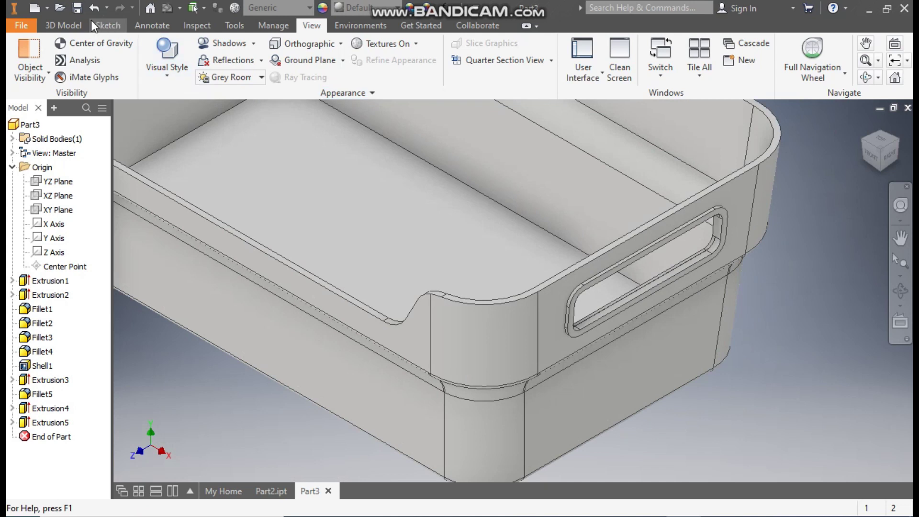
click(54, 25)
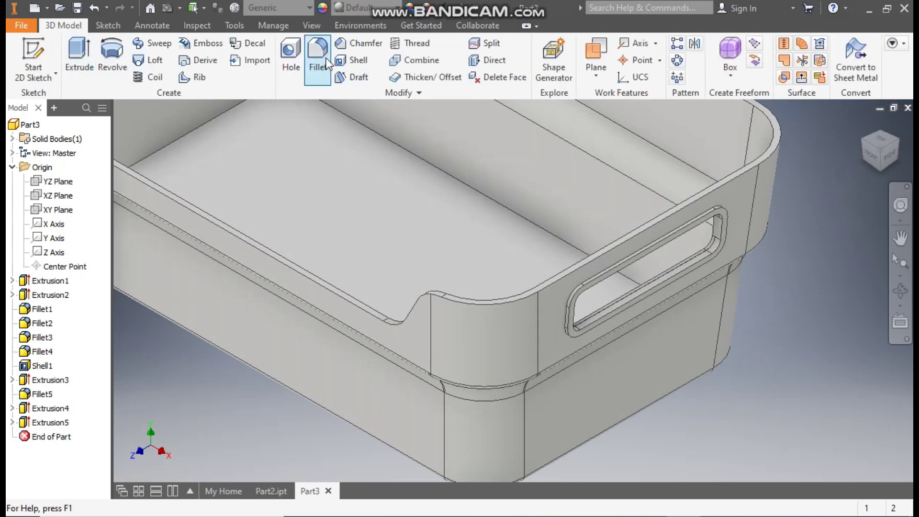
click(327, 59)
click(637, 307)
text(0.5)
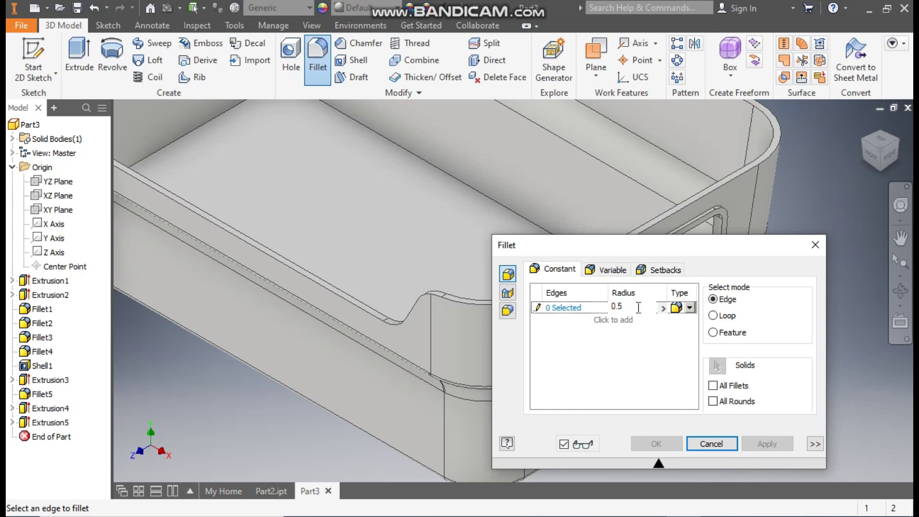
drag(616, 254, 224, 167)
scroll(588, 255, up, 3)
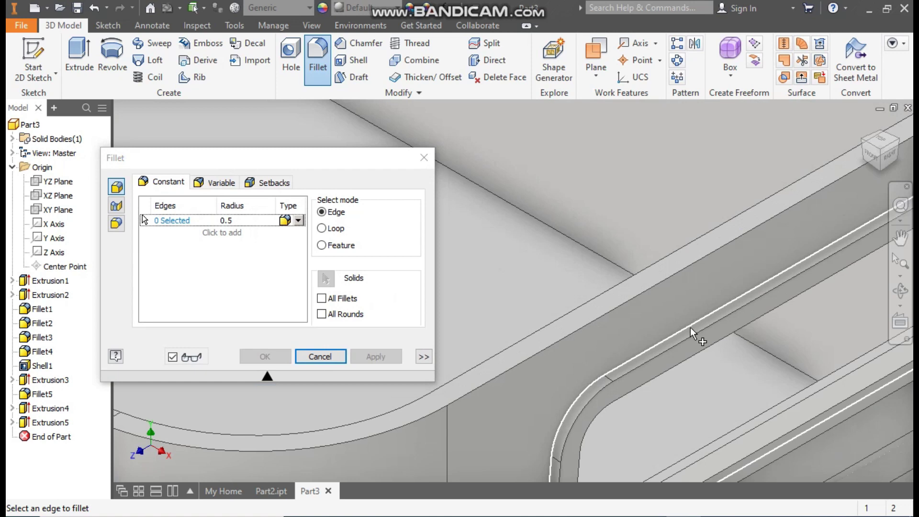
click(690, 328)
click(700, 289)
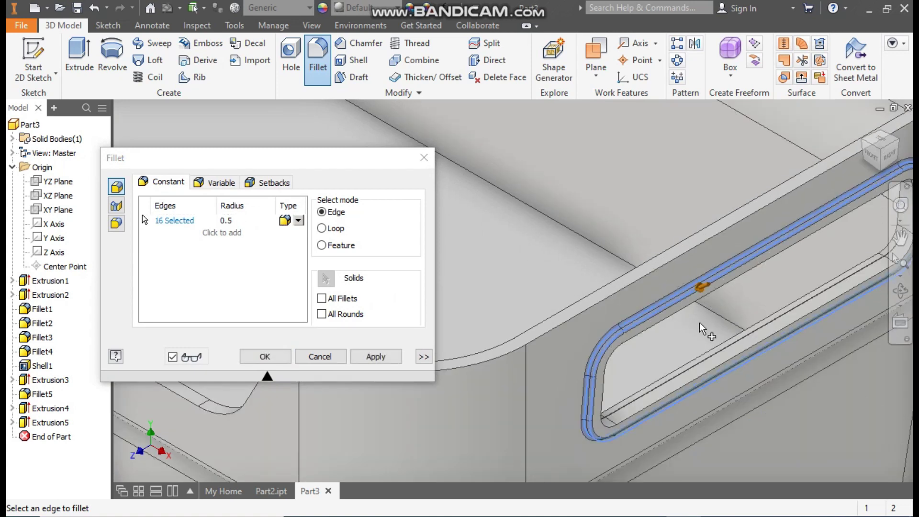
middle_drag(731, 402, 666, 345)
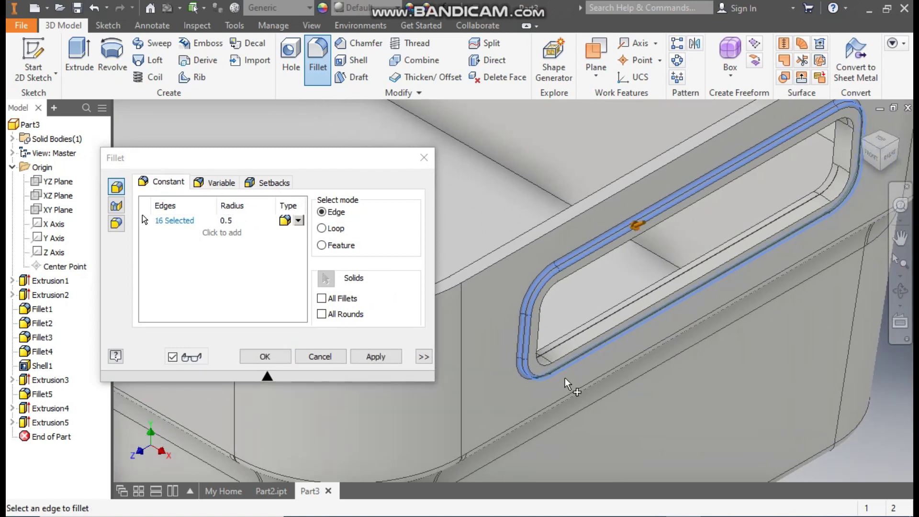
click(384, 359)
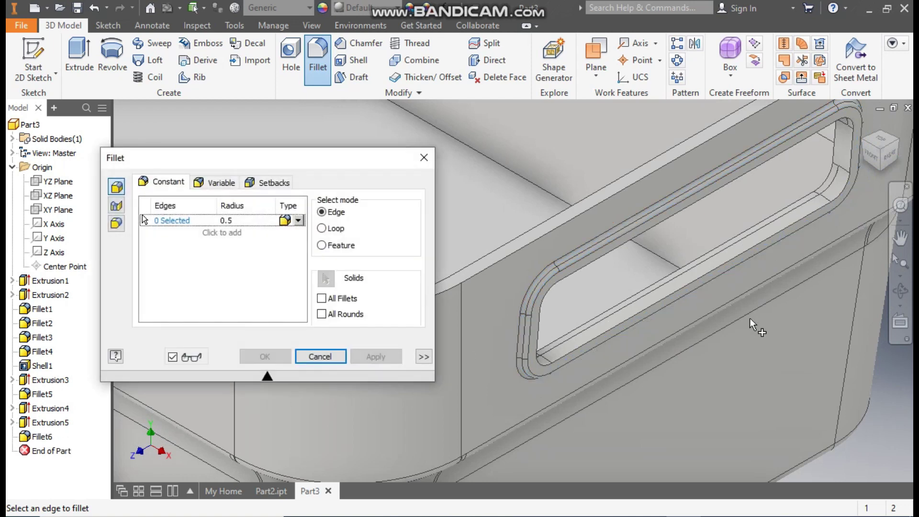
Fillet the remaining handle-slot edge loops at 0.5 radius as a second fillet
scroll(795, 325, down, 3)
scroll(818, 215, up, 2)
click(829, 194)
click(891, 147)
scroll(614, 182, up, 3)
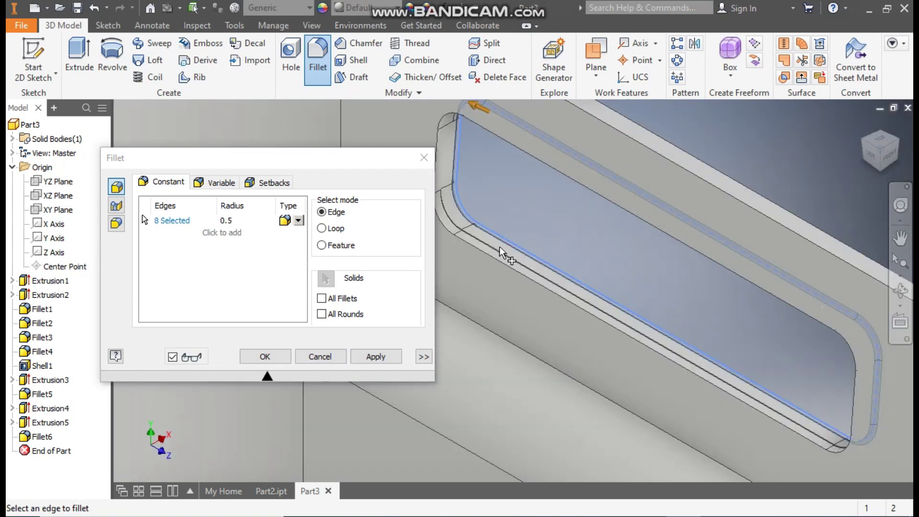
click(496, 258)
scroll(694, 256, down, 3)
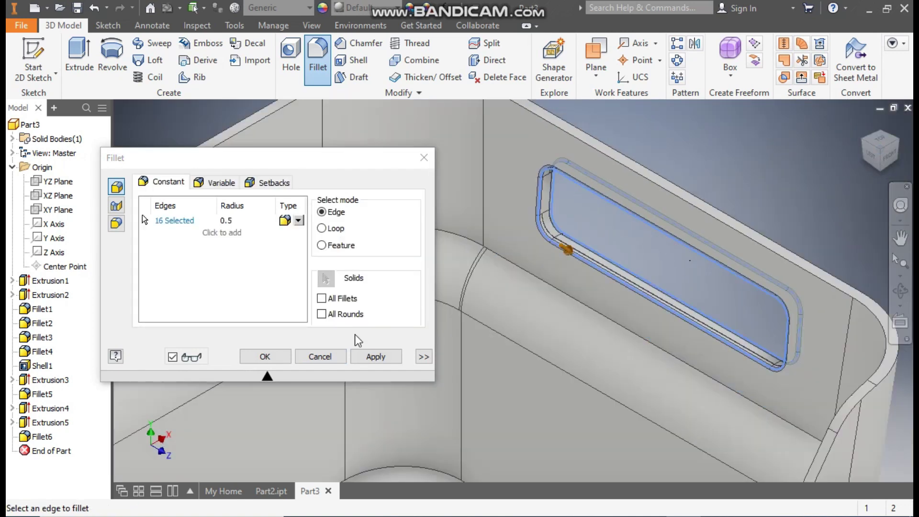
click(265, 356)
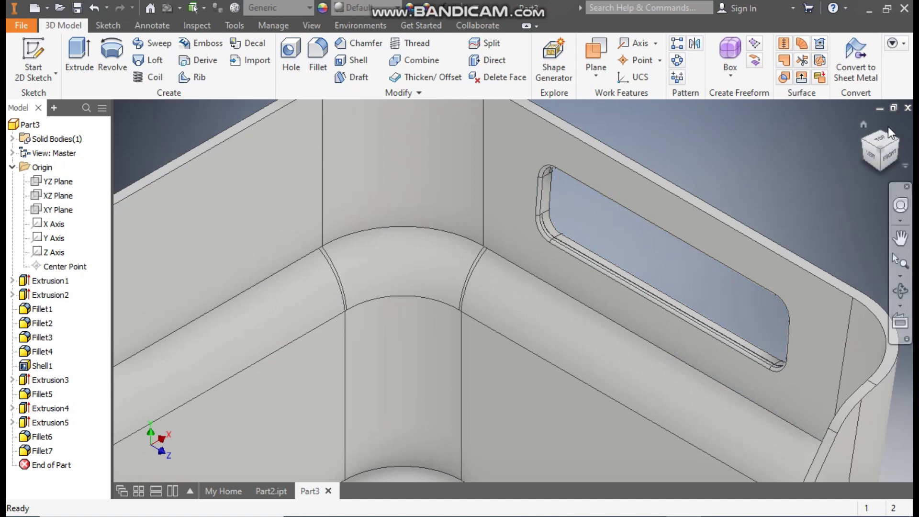
click(863, 125)
scroll(630, 346, up, 3)
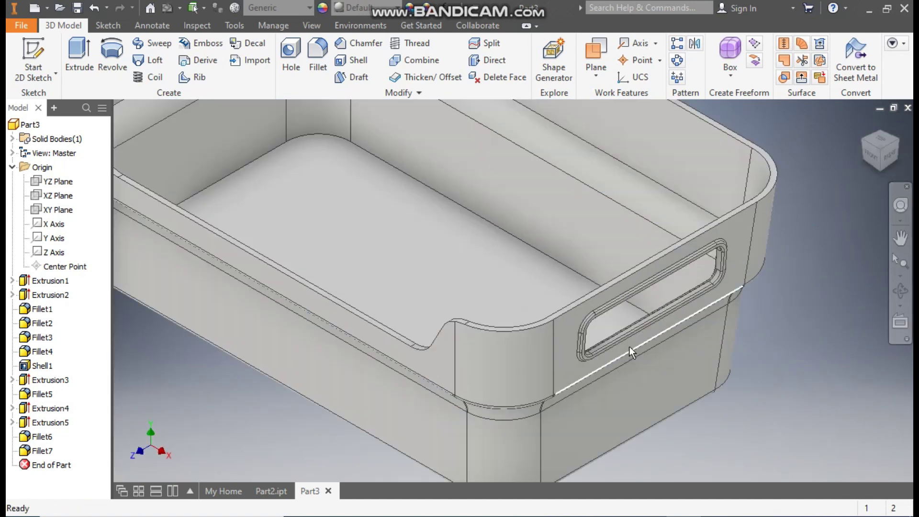
scroll(692, 255, up, 2)
scroll(718, 331, down, 1)
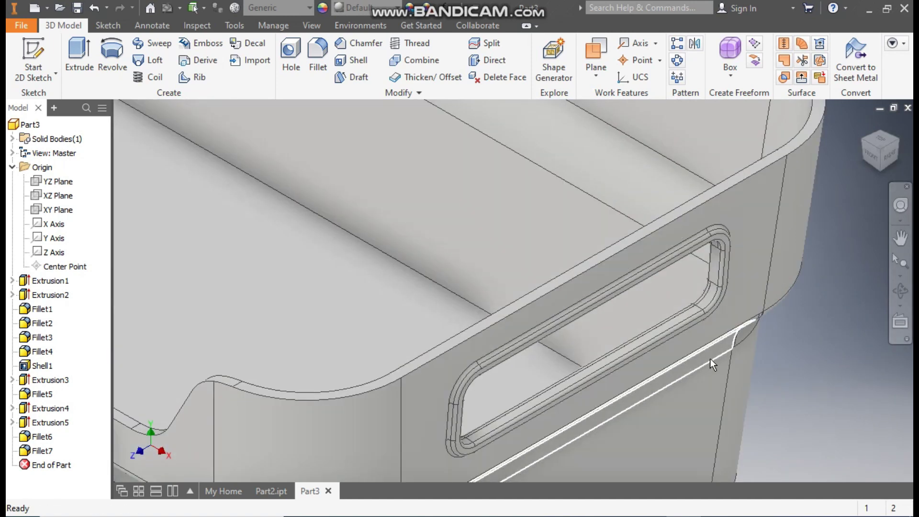
scroll(730, 352, down, 3)
middle_drag(731, 352, 738, 366)
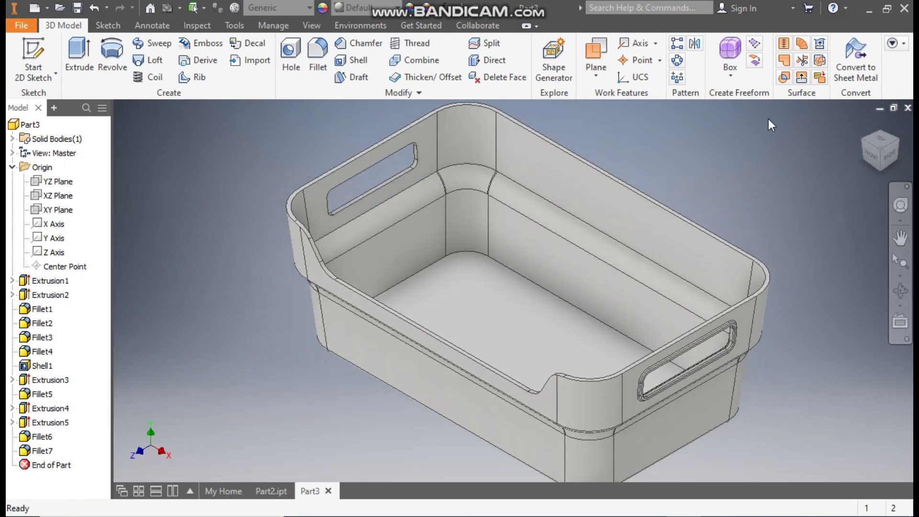
Mirror Extrusion5 and Fillet6 about the YZ Plane to the basket's other end
click(696, 44)
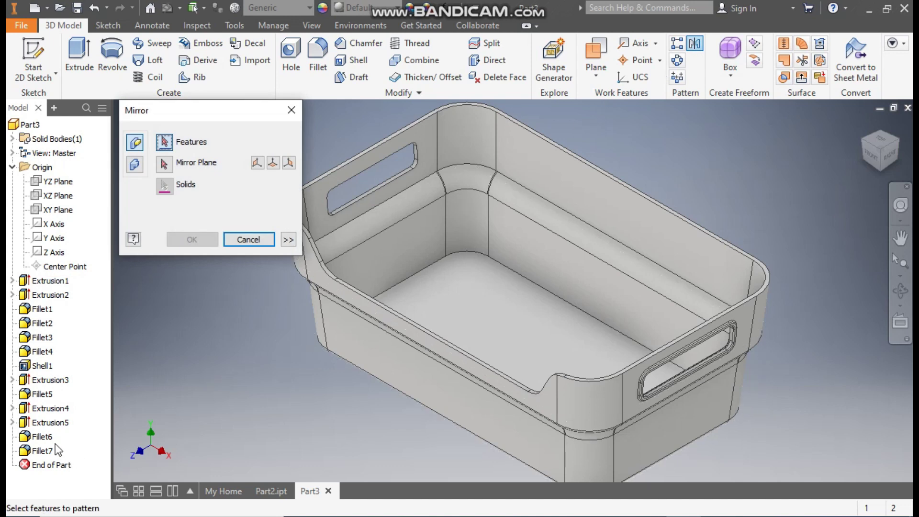
click(56, 411)
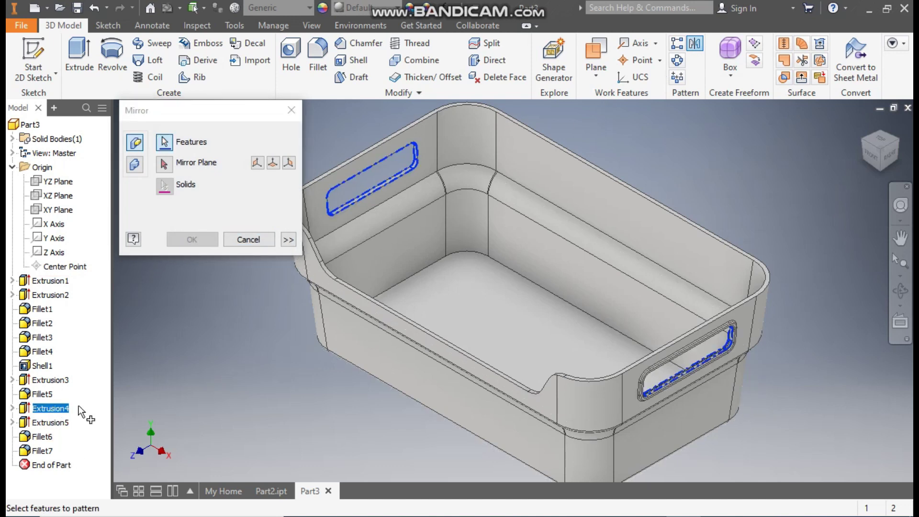
click(54, 423)
click(45, 437)
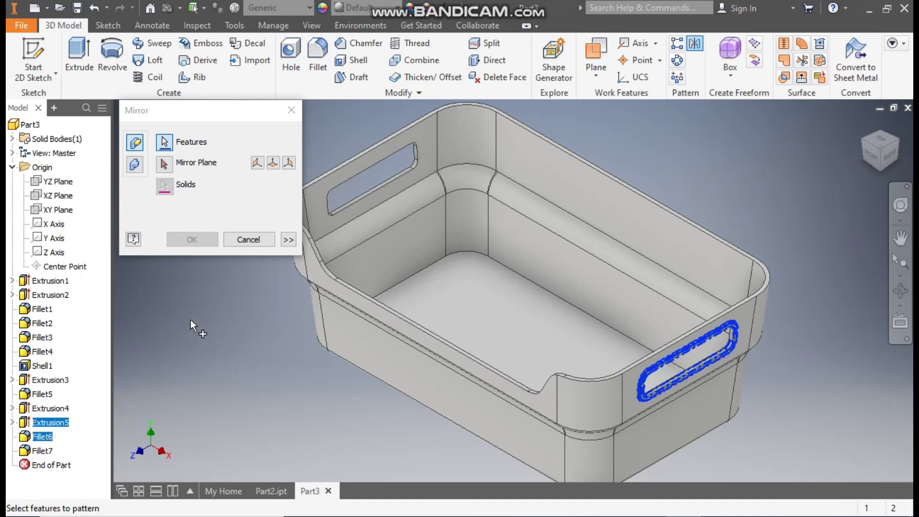
click(165, 165)
click(164, 165)
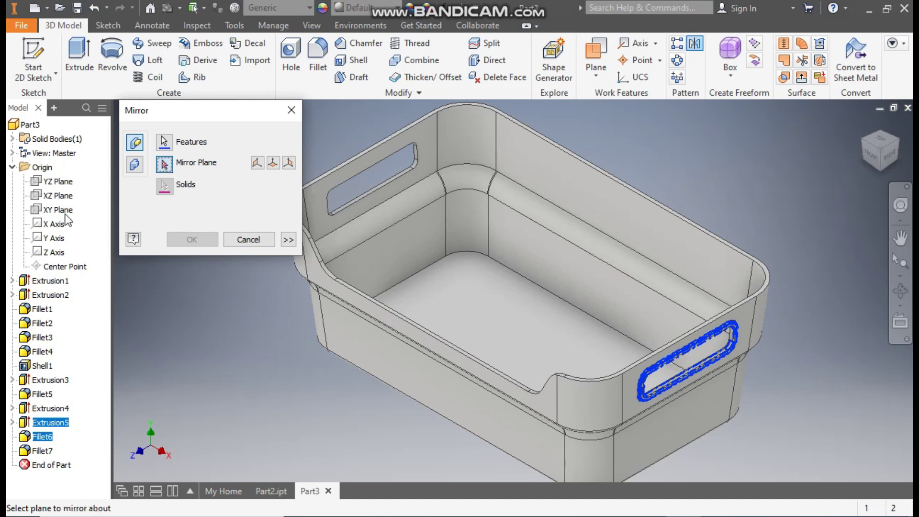
click(67, 186)
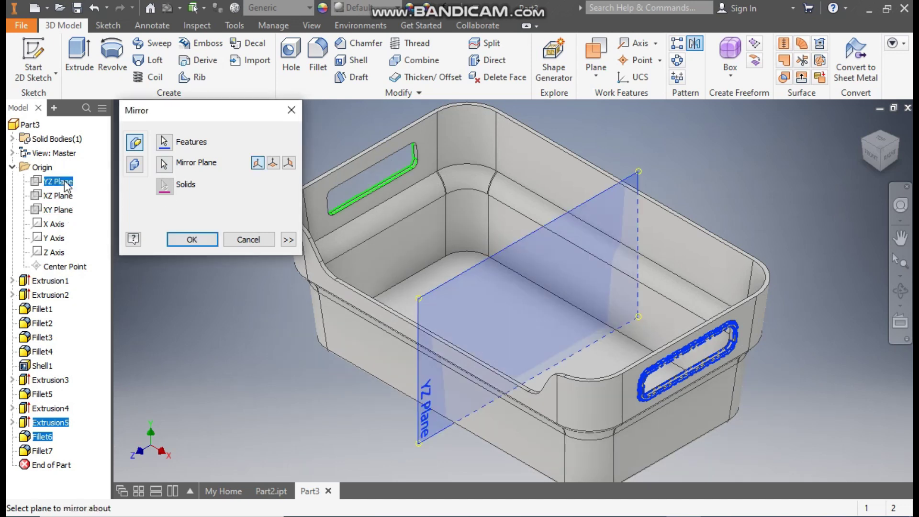
click(209, 244)
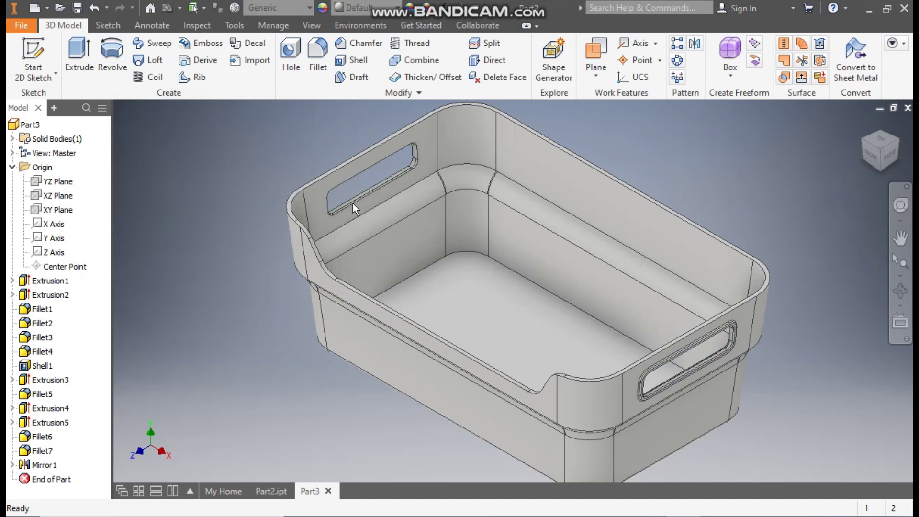
scroll(414, 146, up, 5)
scroll(414, 145, up, 2)
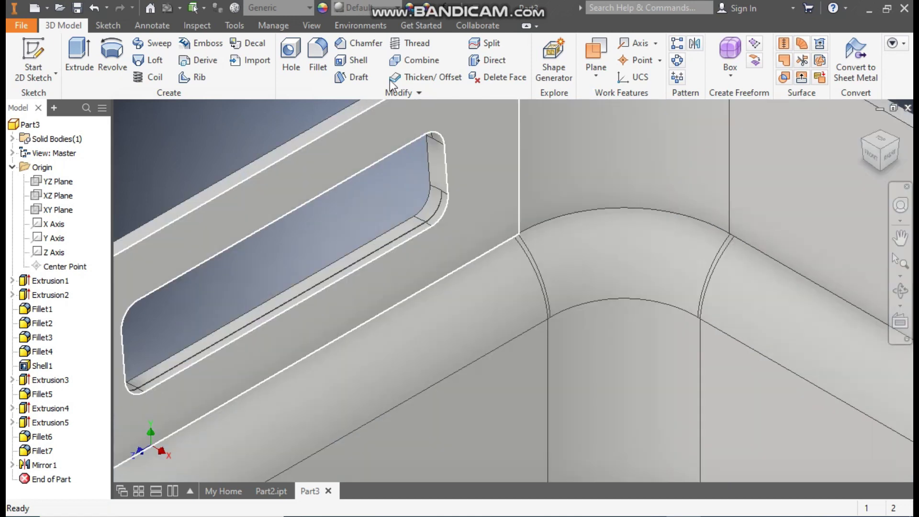
Fillet the mirrored slot's rim edge loop at 0.5 mm, then inspect the result
click(318, 52)
middle_drag(563, 149, 657, 155)
click(659, 157)
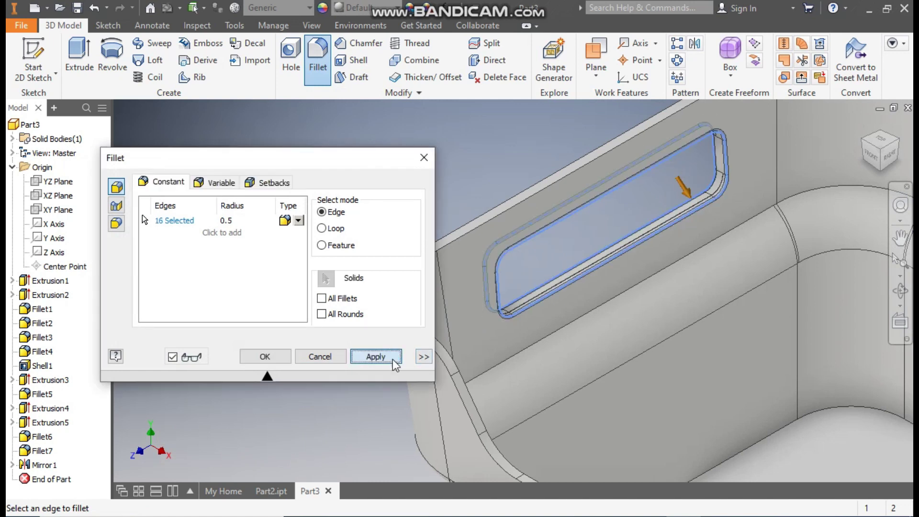
click(376, 356)
click(424, 158)
middle_drag(857, 157, 864, 152)
scroll(766, 198, down, 5)
shift+middle_drag(767, 198, 371, 325)
scroll(373, 311, up, 8)
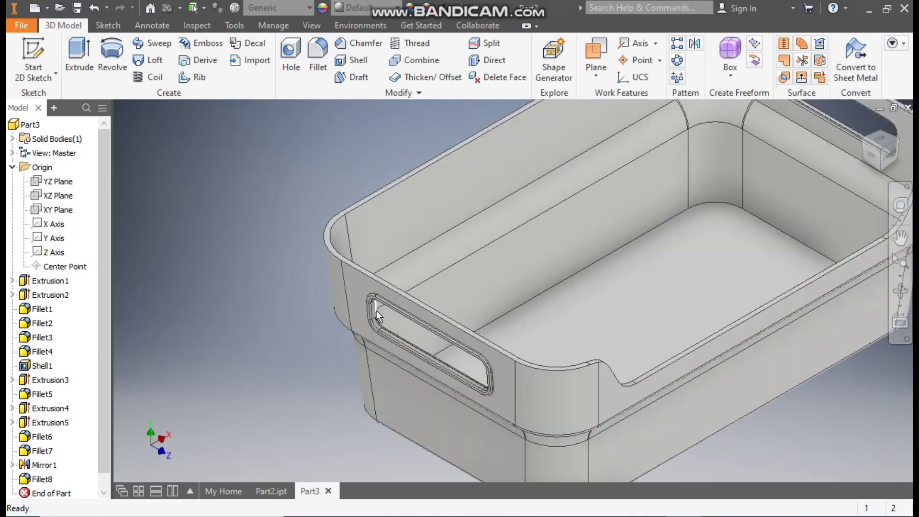
scroll(357, 276, down, 6)
middle_drag(502, 314, 385, 332)
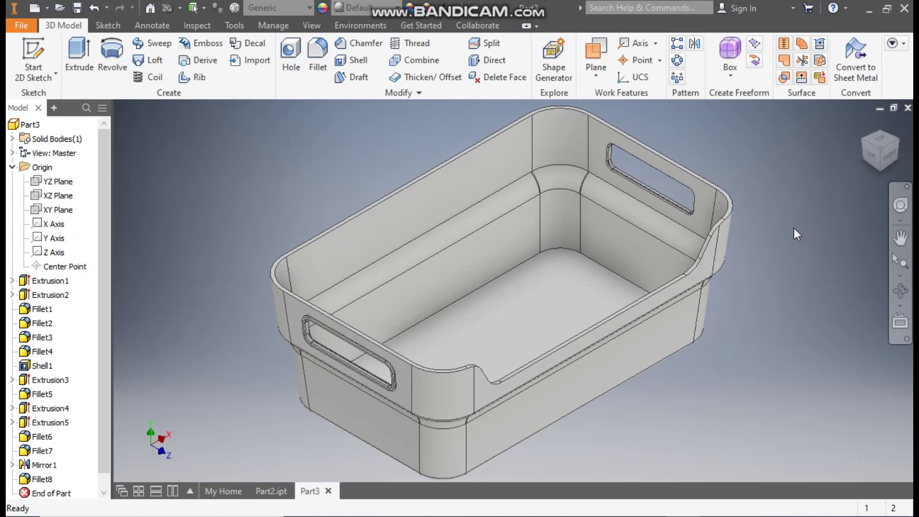
Create Sketch6 on the basket's outer bottom face, viewed flat to the screen
click(901, 237)
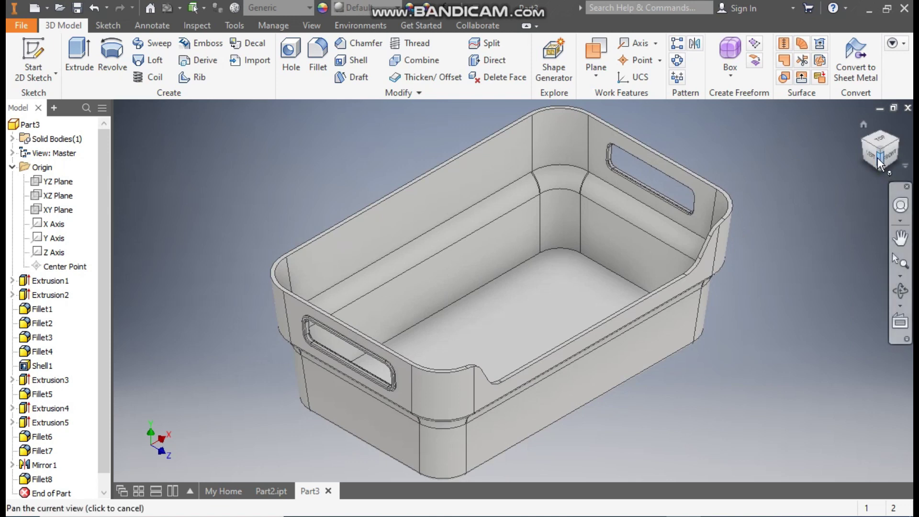
click(881, 170)
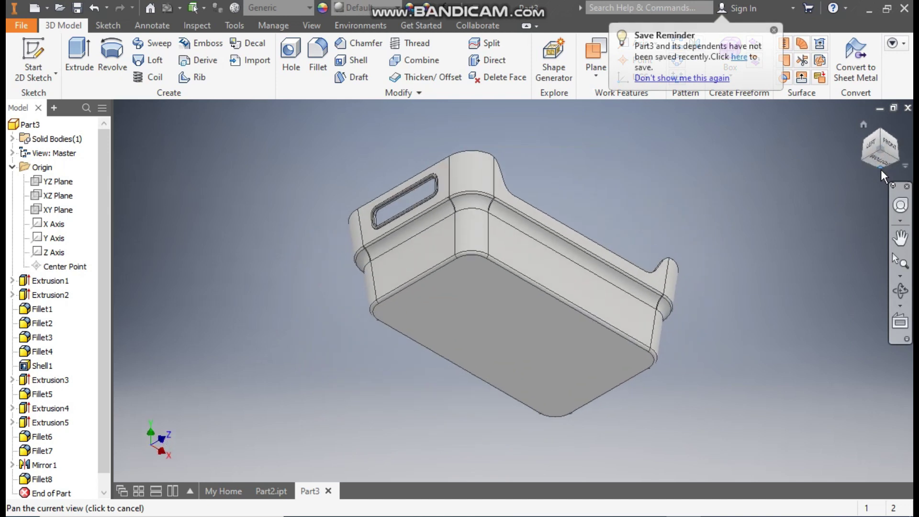
click(513, 315)
click(619, 306)
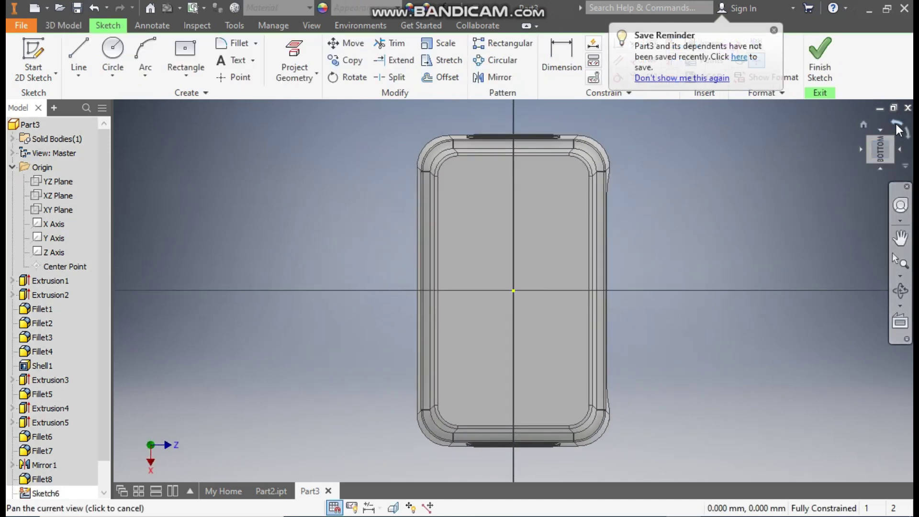
click(910, 139)
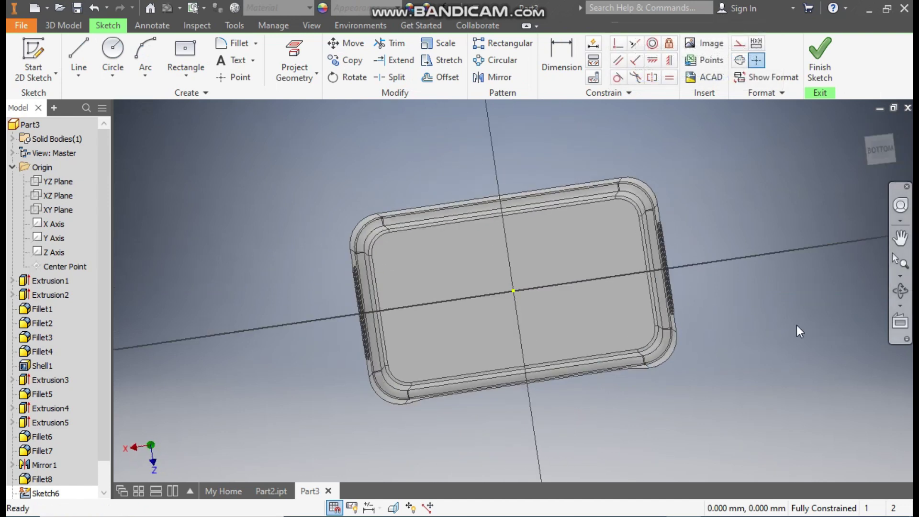
scroll(610, 294, up, 3)
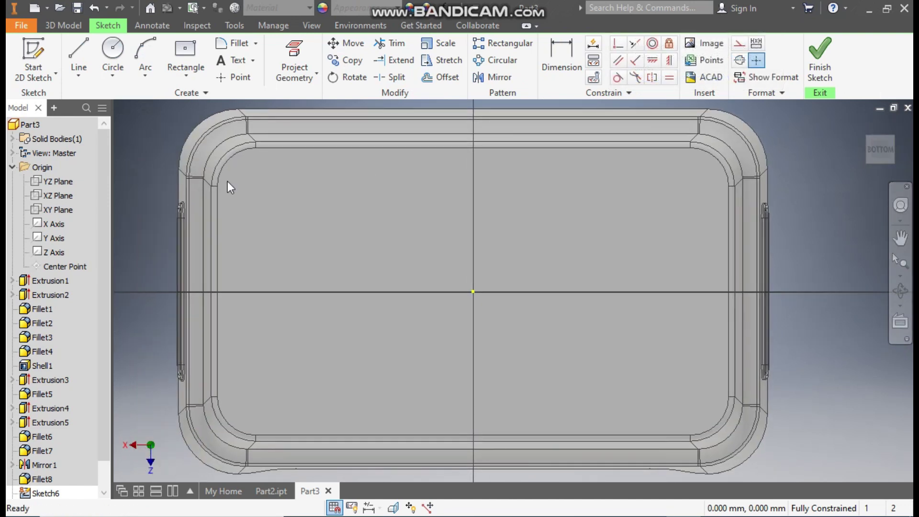
Project the bottom face's top and right edges and offset both inward
click(294, 57)
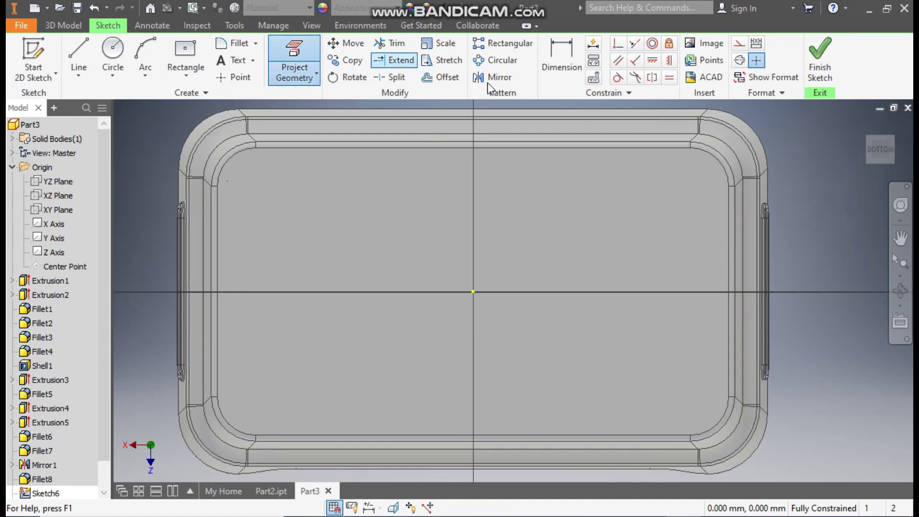
click(676, 150)
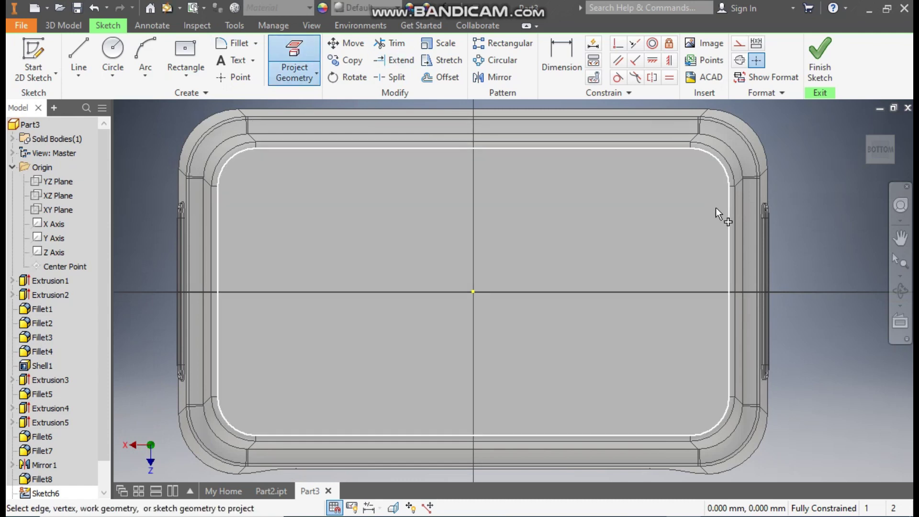
click(723, 220)
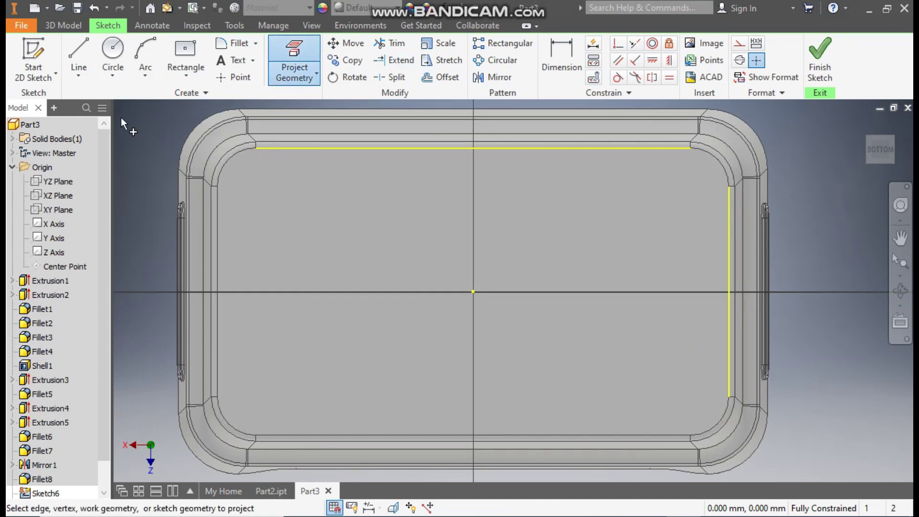
click(443, 77)
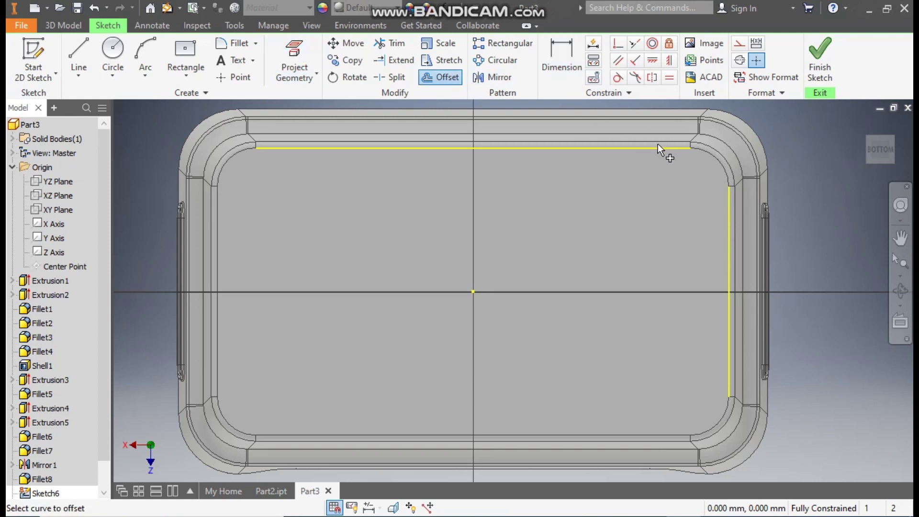
click(657, 147)
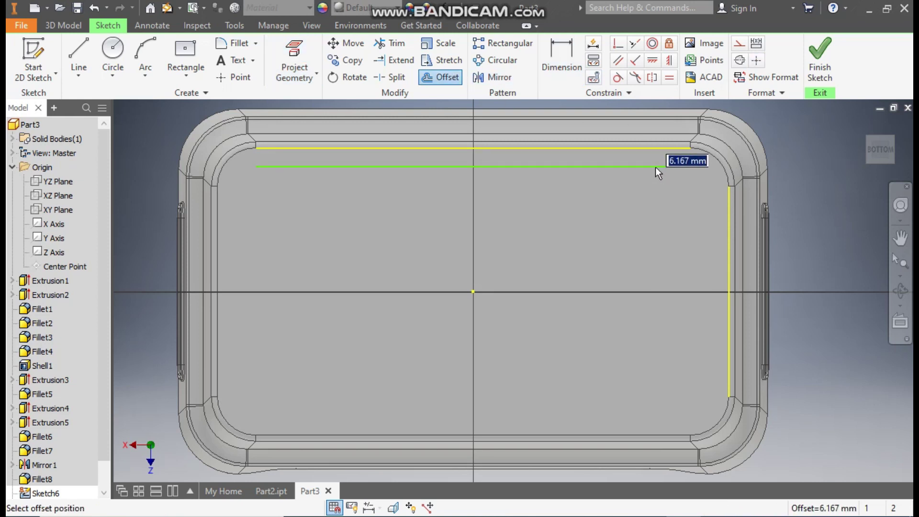
click(655, 166)
click(729, 223)
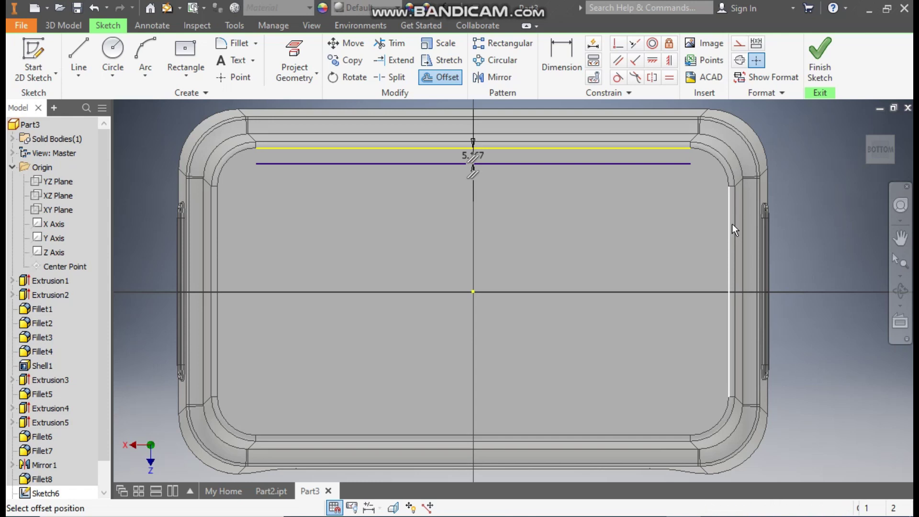
text(4.167)
key(Return)
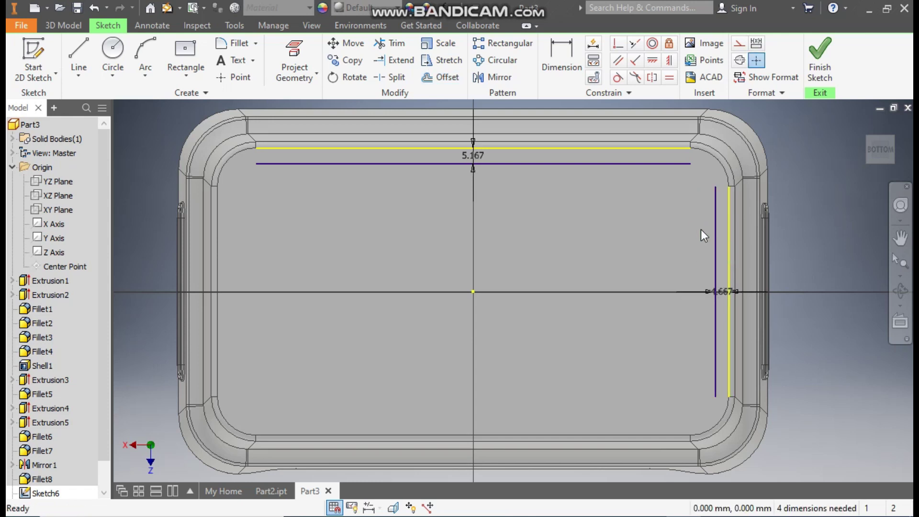
Set both offset distances to 5 mm
scroll(695, 175, up, 3)
double_click(278, 139)
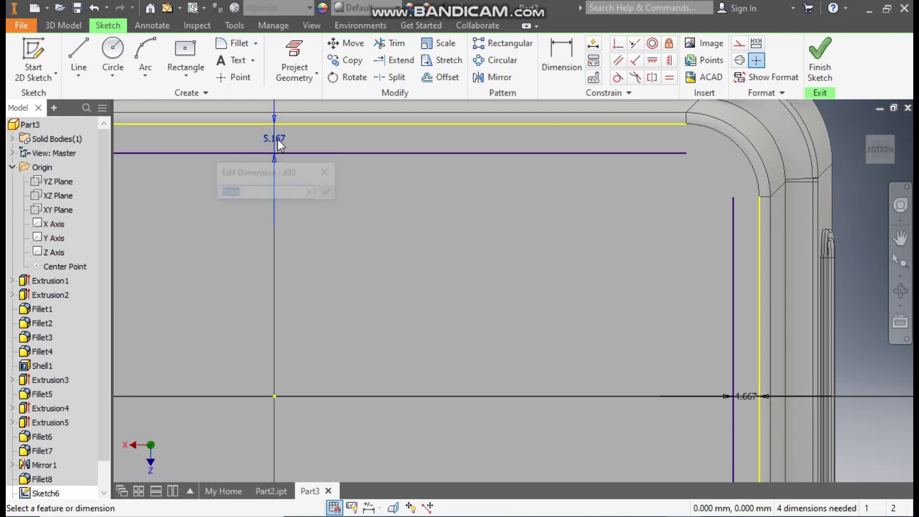
text(5)
click(328, 192)
scroll(438, 189, down, 2)
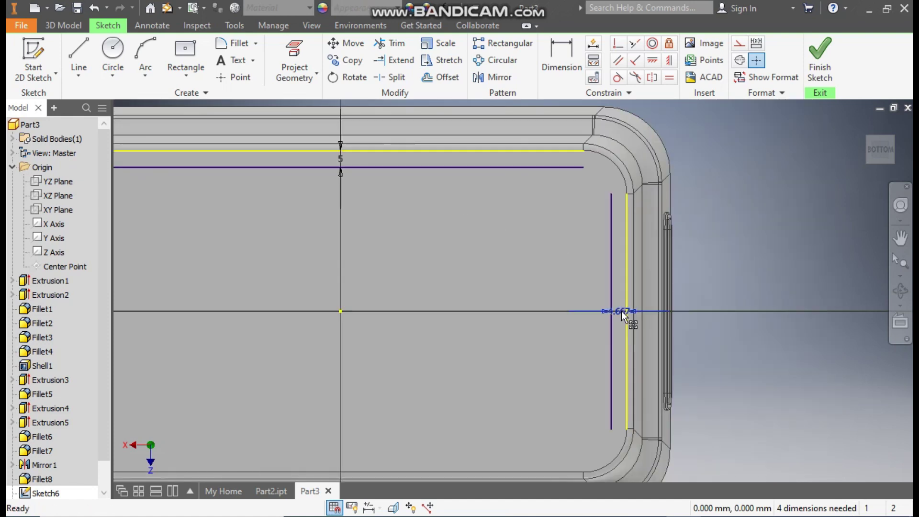
double_click(621, 311)
text(5)
key(Return)
scroll(596, 159, up, 3)
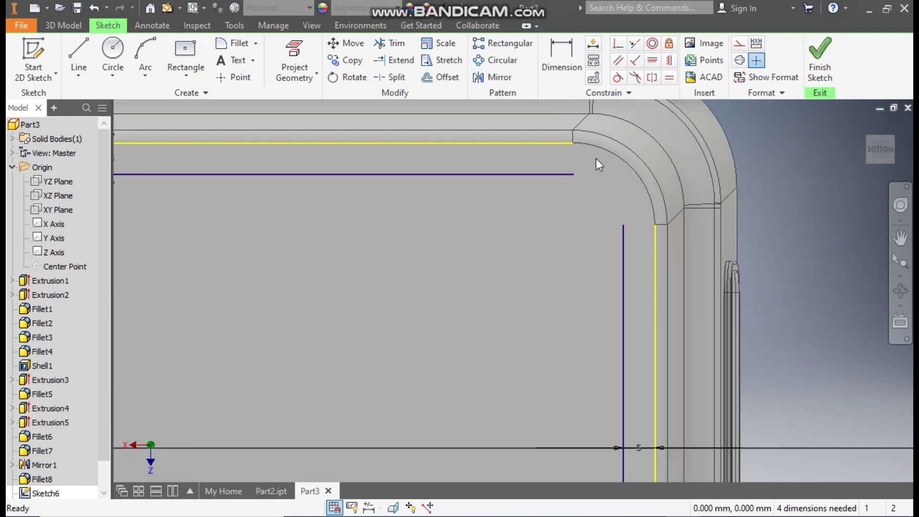
Draw a three-point arc between the offset lines and dimension its radius to 8 mm
click(147, 62)
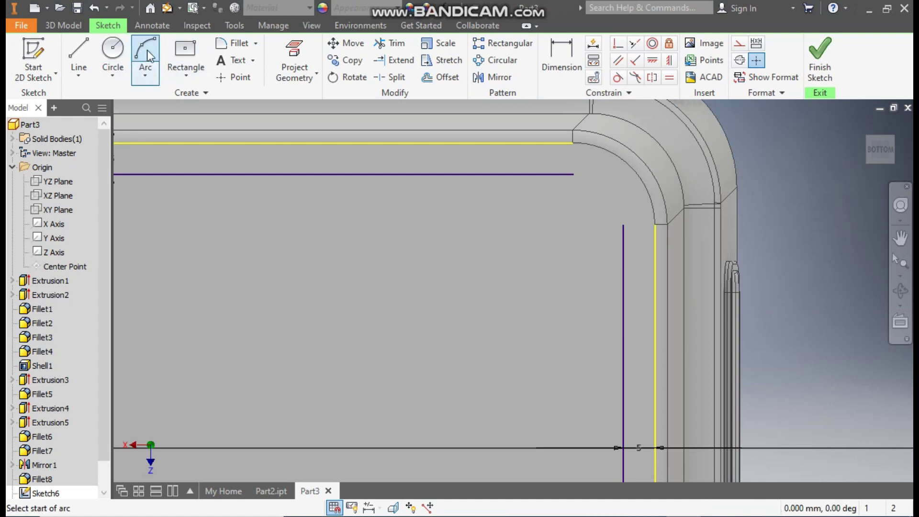
click(575, 175)
click(623, 224)
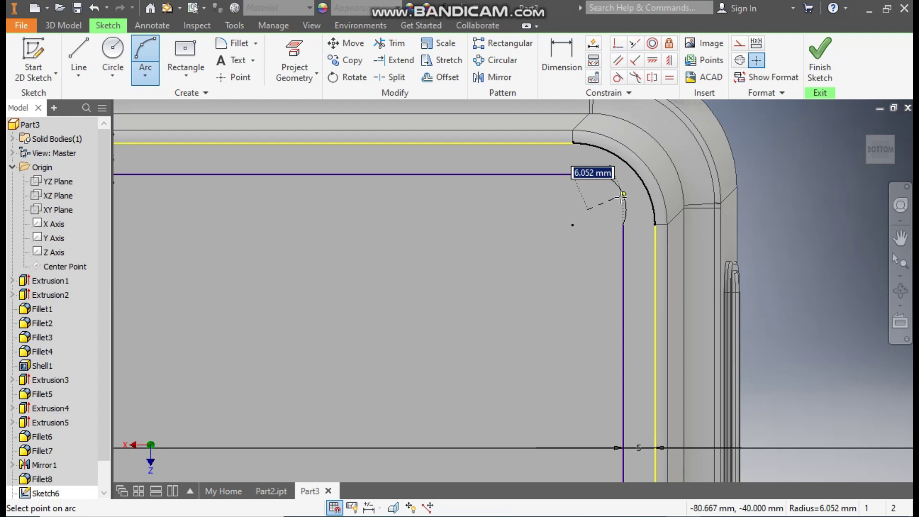
click(617, 198)
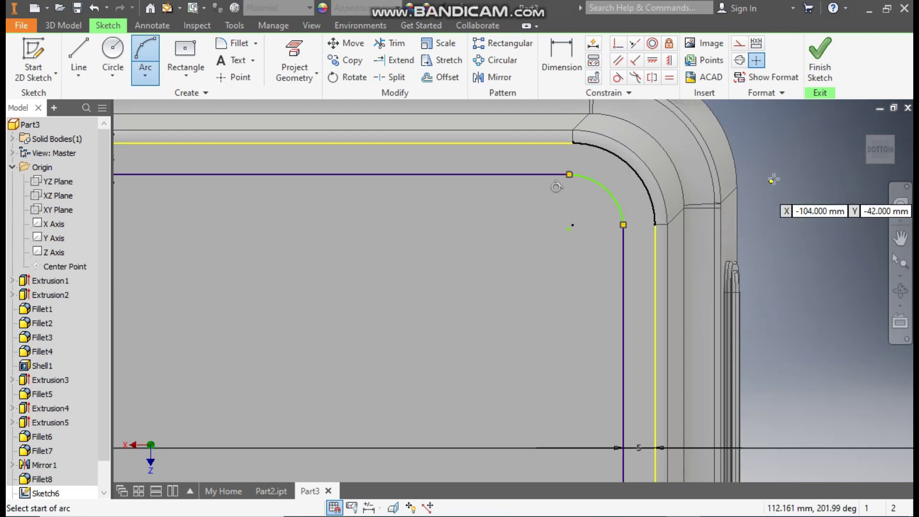
click(556, 56)
click(620, 205)
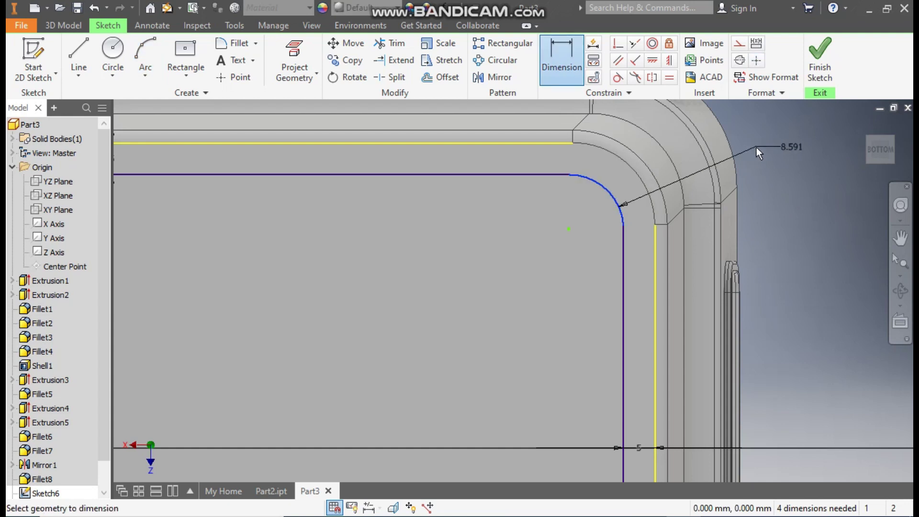
click(755, 147)
text(8)
key(Return)
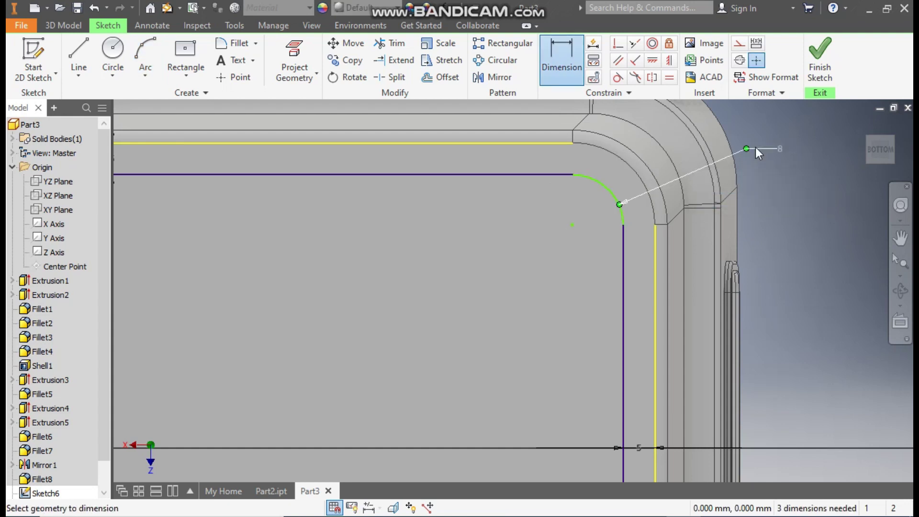
key(Escape)
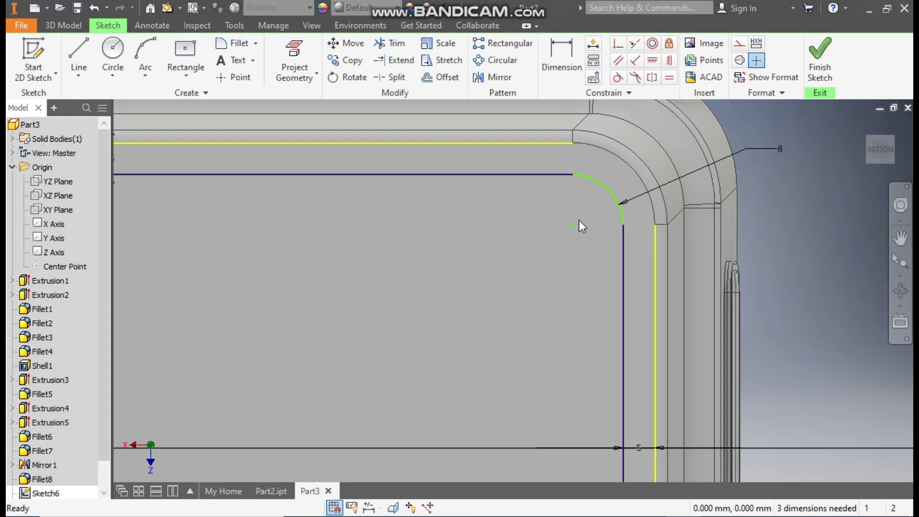
Make the arc tangent to both the horizontal and vertical offset lines
click(617, 77)
click(565, 174)
click(580, 180)
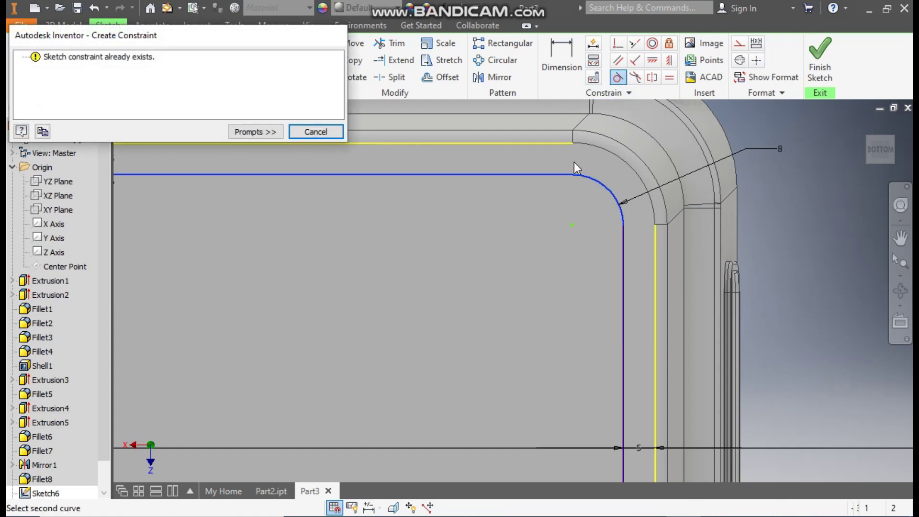
click(300, 133)
click(625, 269)
click(622, 217)
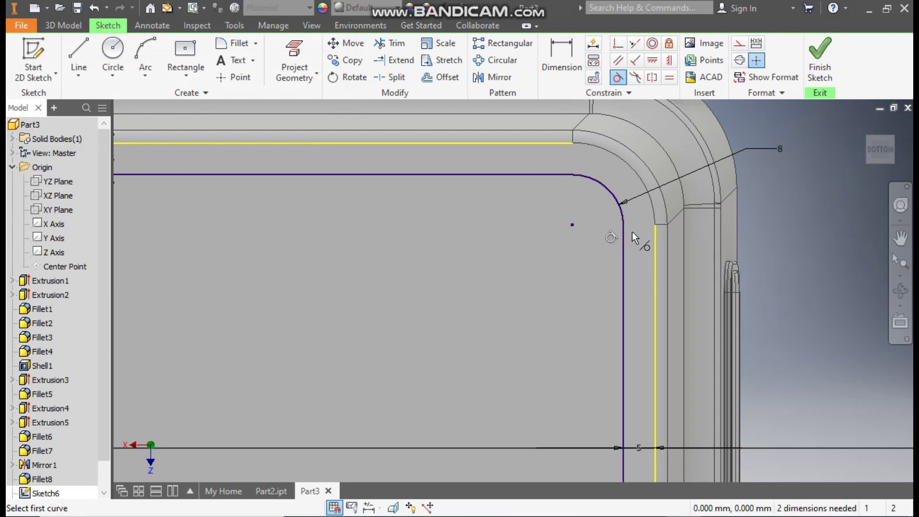
key(Escape)
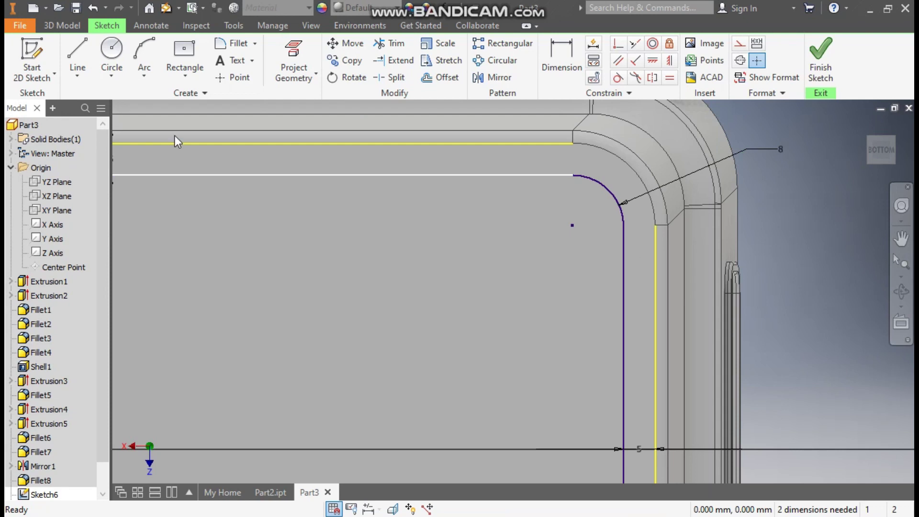
click(78, 58)
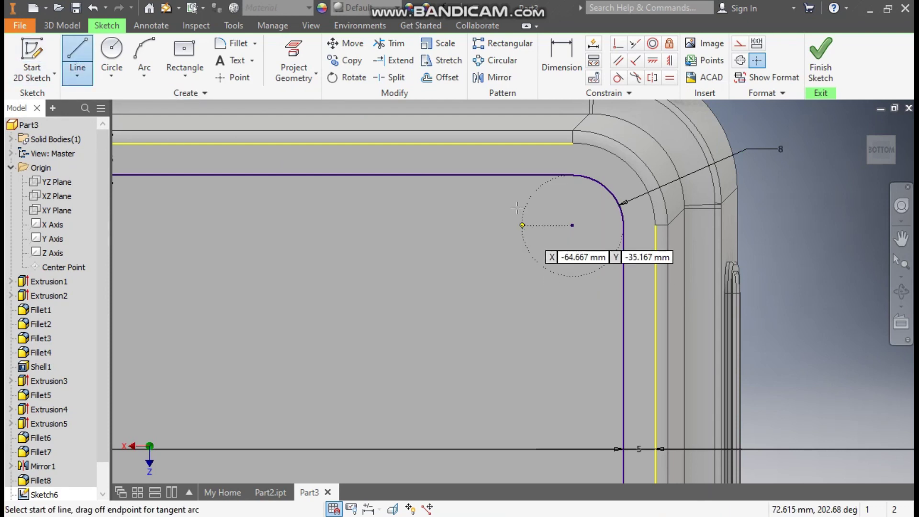
Draw vertical and horizontal lines closing the corner square, each dimensioned to 17 mm
click(505, 175)
click(504, 284)
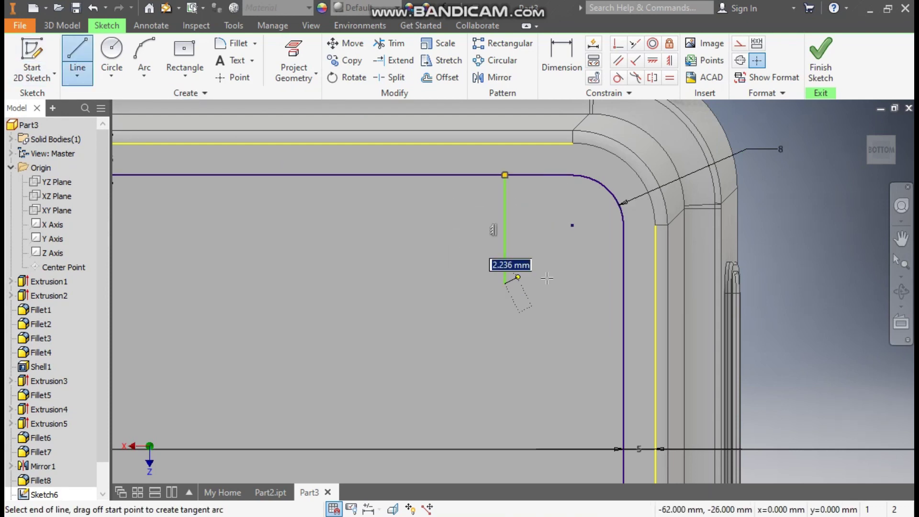
double_click(624, 284)
click(546, 63)
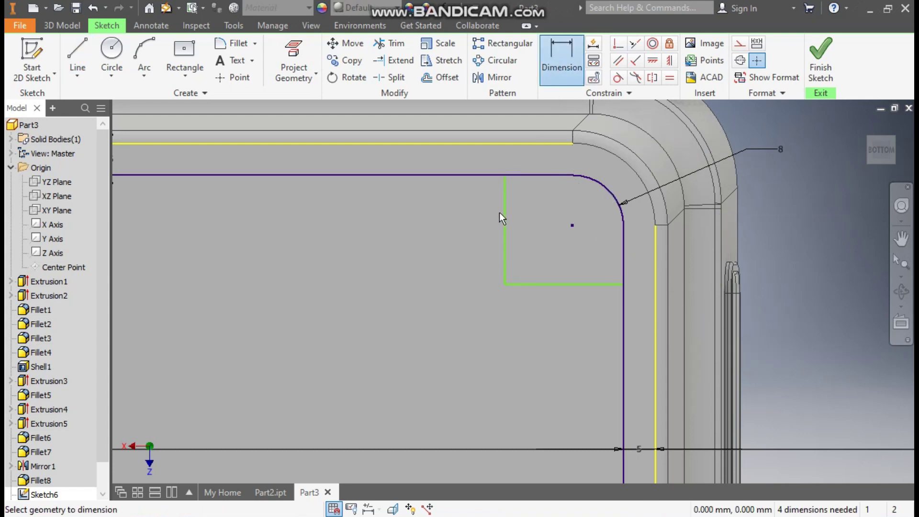
click(505, 215)
click(467, 220)
text(17)
key(Return)
click(580, 282)
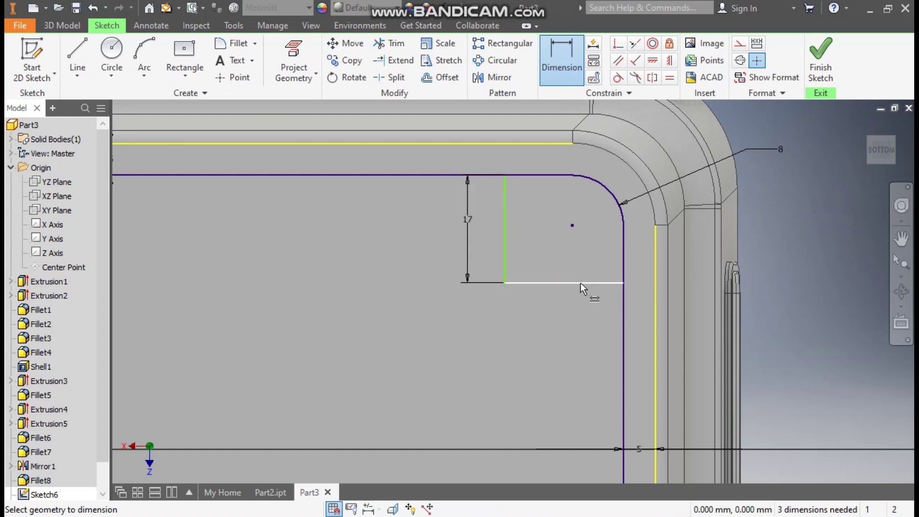
click(573, 315)
text(17)
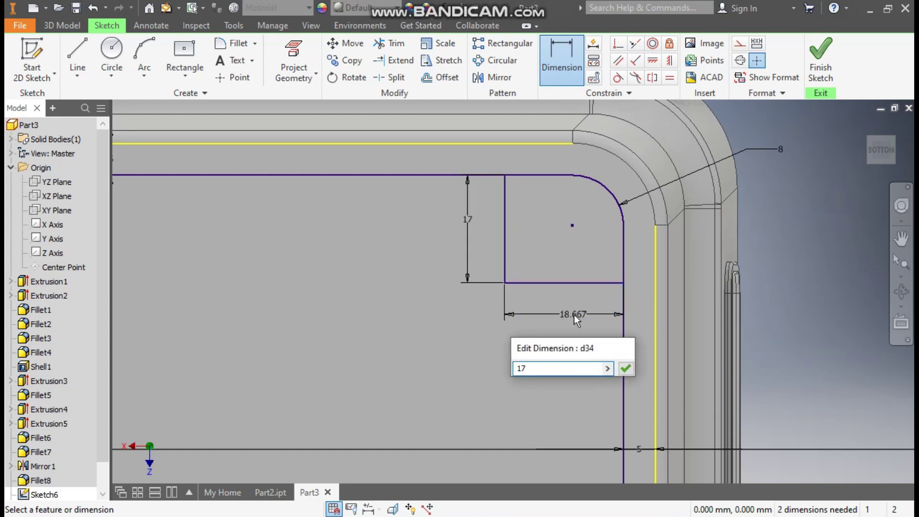
key(Return)
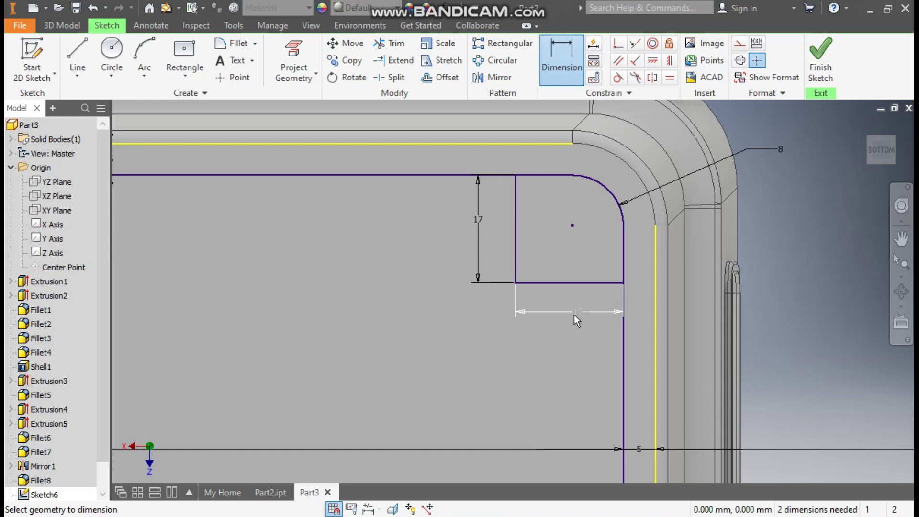
key(Escape)
Trim the leftover offset lines outside the square
middle_drag(654, 235, 721, 261)
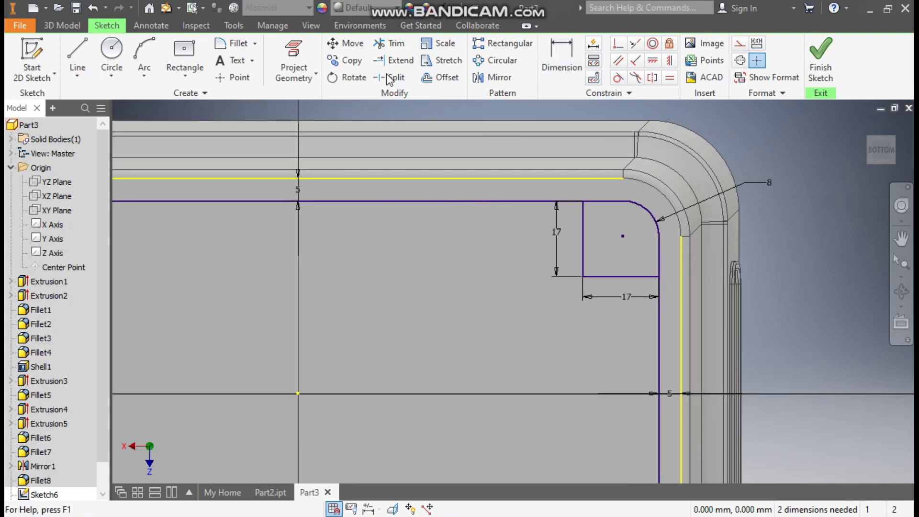
click(391, 43)
click(467, 200)
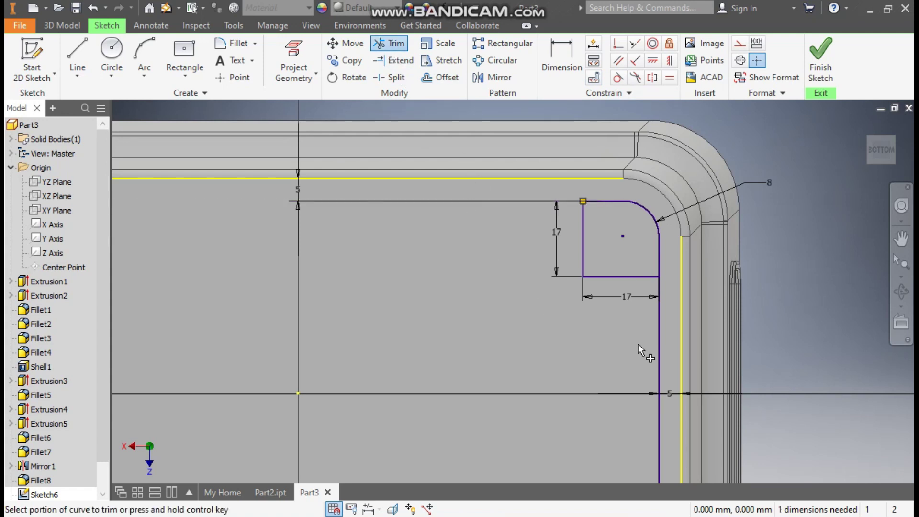
click(659, 348)
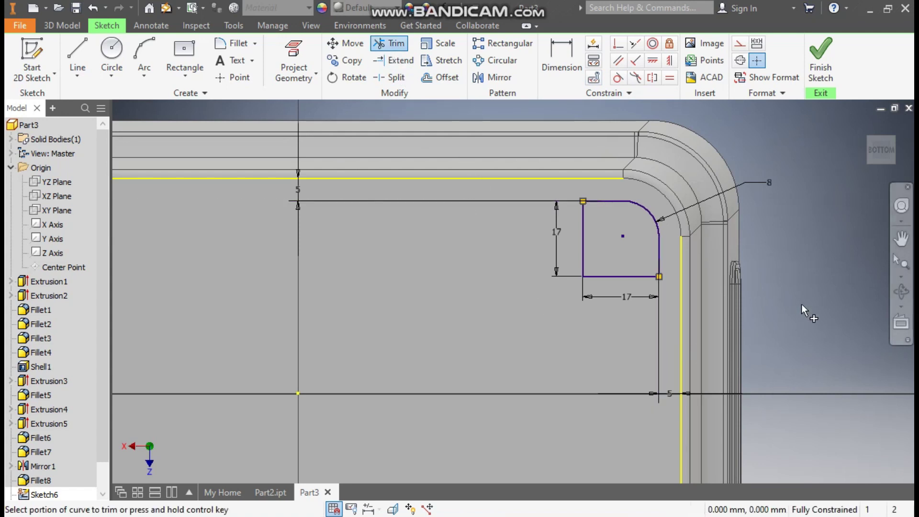
key(Escape)
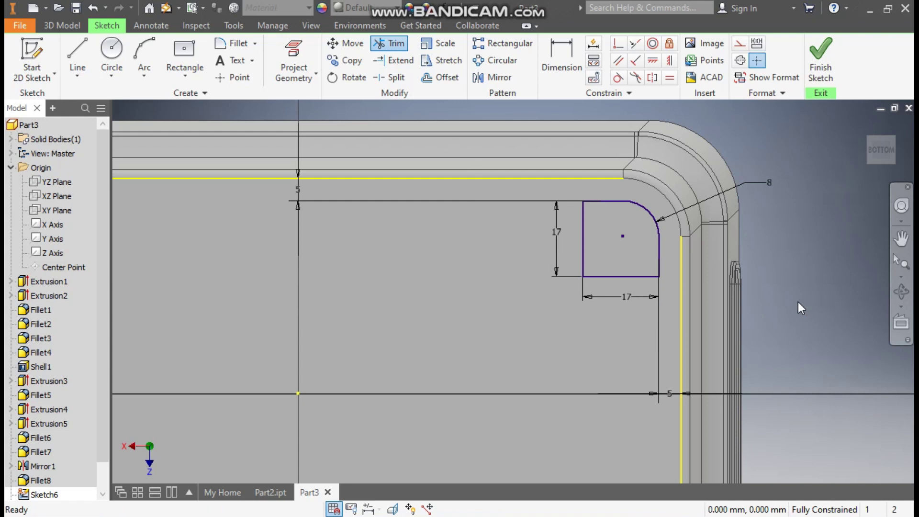
Convert the projected top and right edges into construction geometry
click(600, 179)
click(740, 43)
click(680, 281)
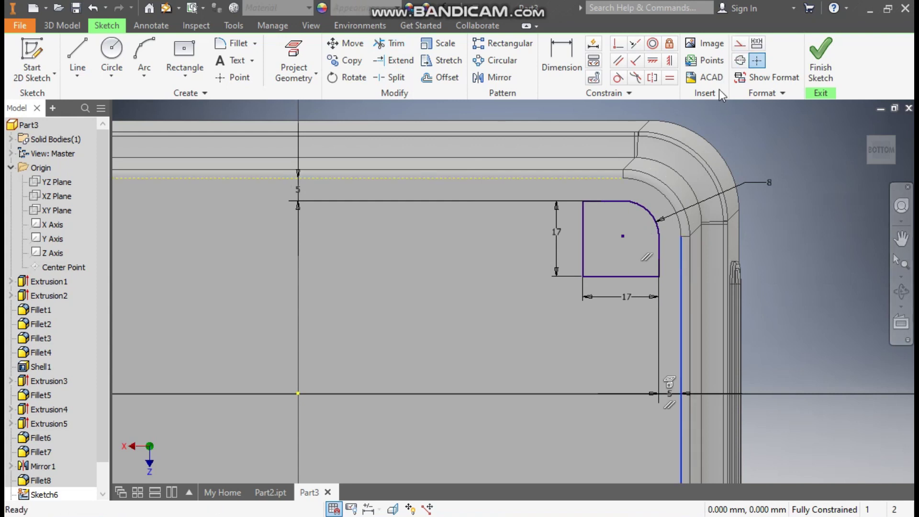
click(739, 43)
click(782, 191)
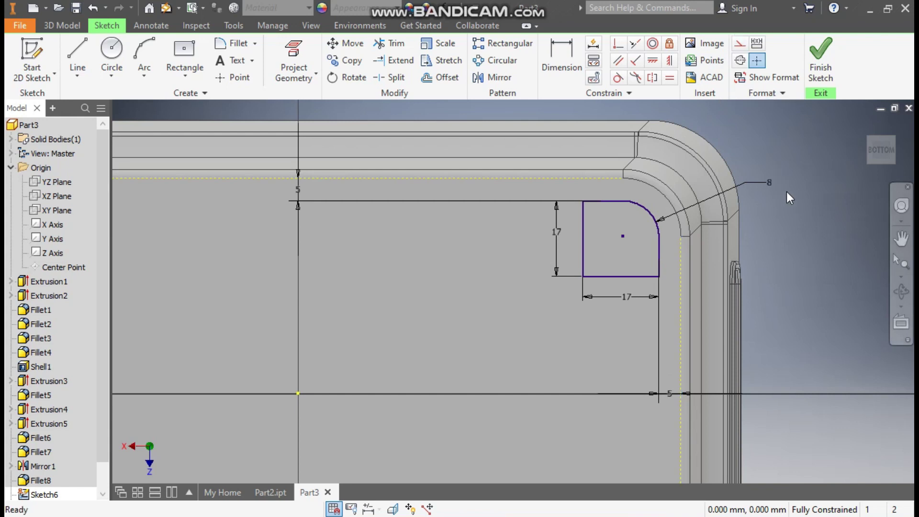
click(447, 78)
scroll(632, 221, up, 3)
click(644, 190)
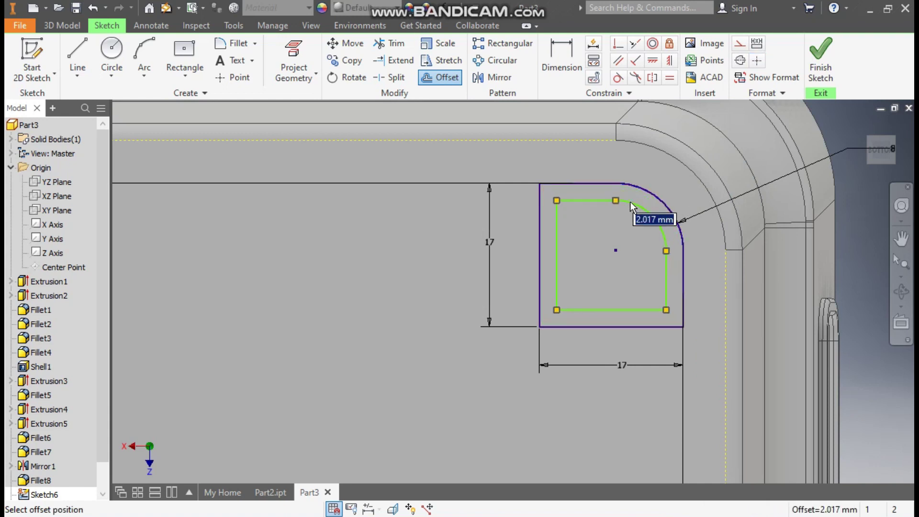
key(Escape)
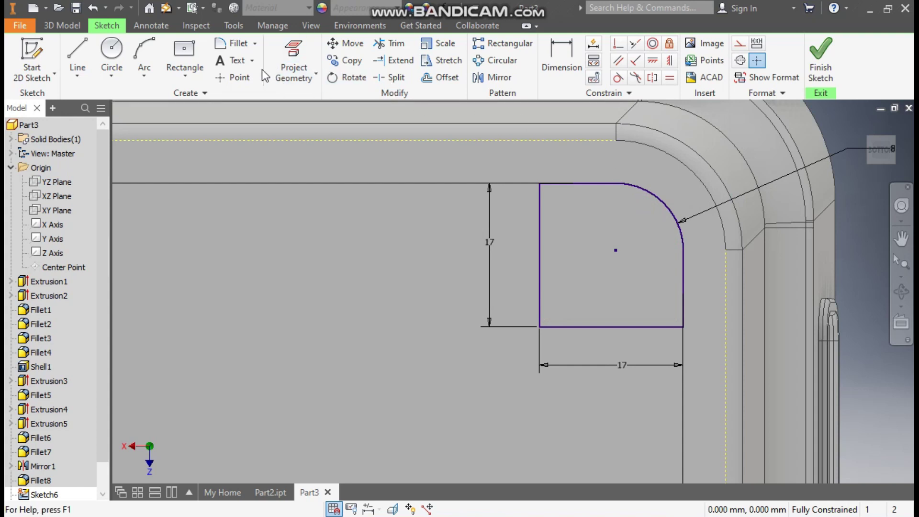
Round the square's top-left, bottom-left and bottom-right corners with 2 mm sketch fillets
click(240, 48)
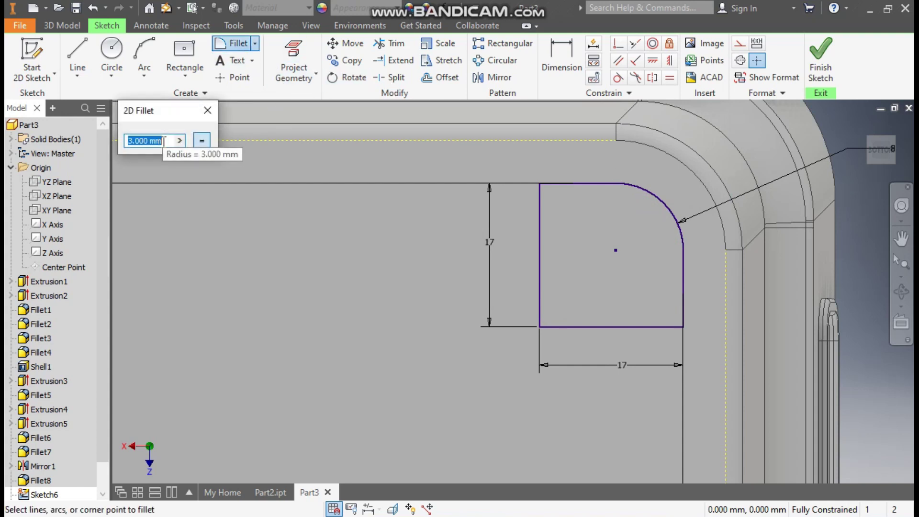
text(2)
click(577, 185)
click(543, 205)
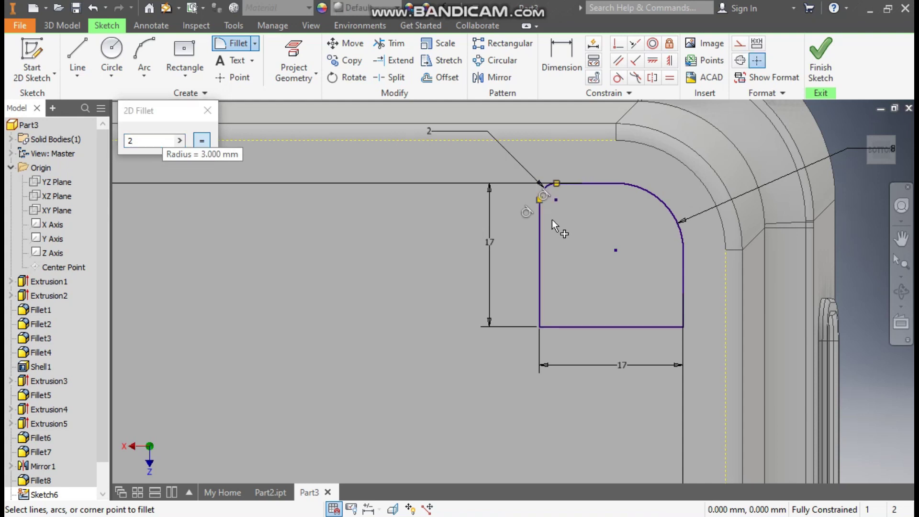
click(578, 327)
click(543, 316)
click(638, 326)
click(683, 297)
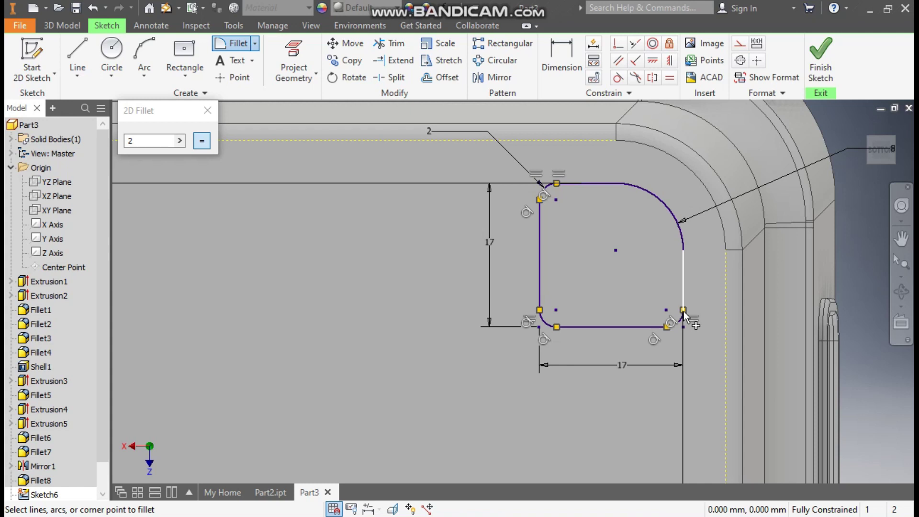
click(208, 111)
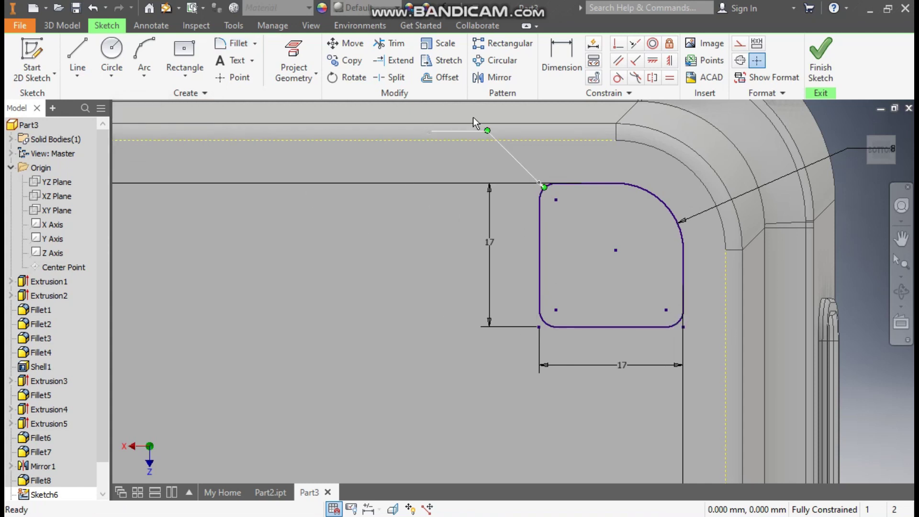
Offset the rounded outline inward and set the offset distance to 2 mm
click(456, 85)
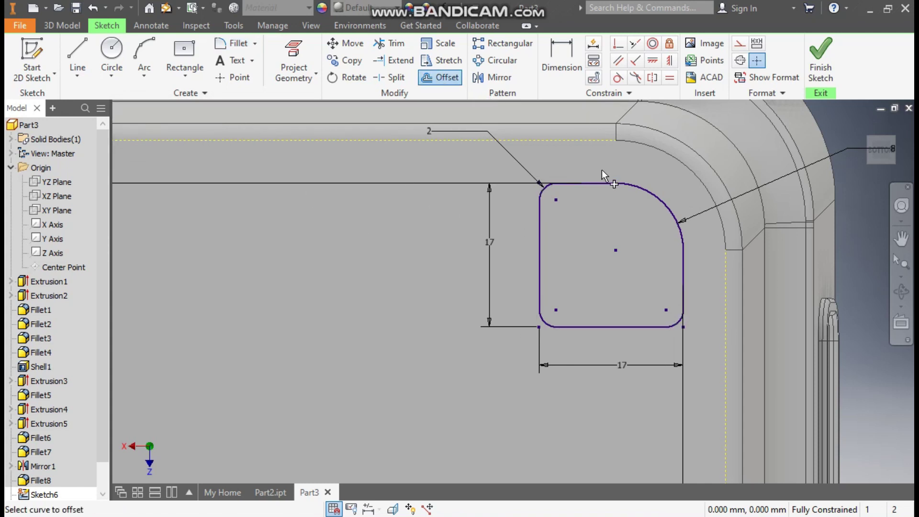
click(596, 184)
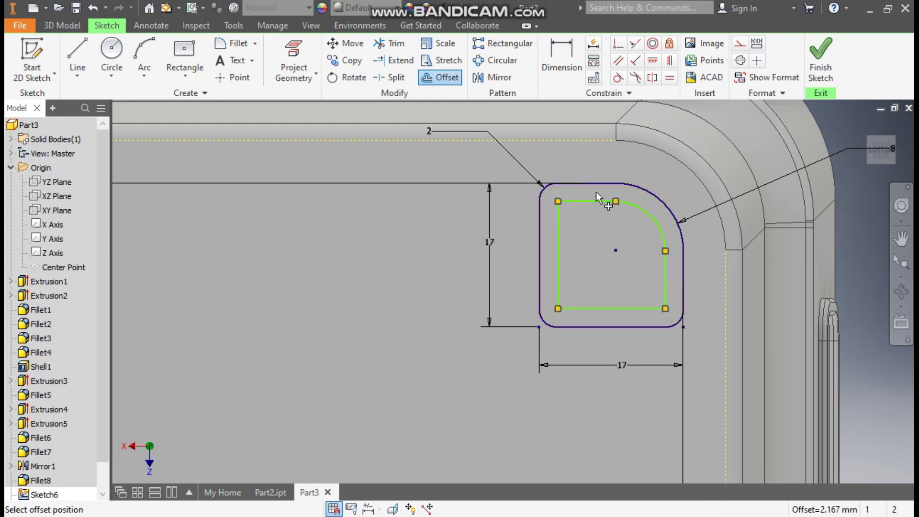
click(596, 191)
key(Escape)
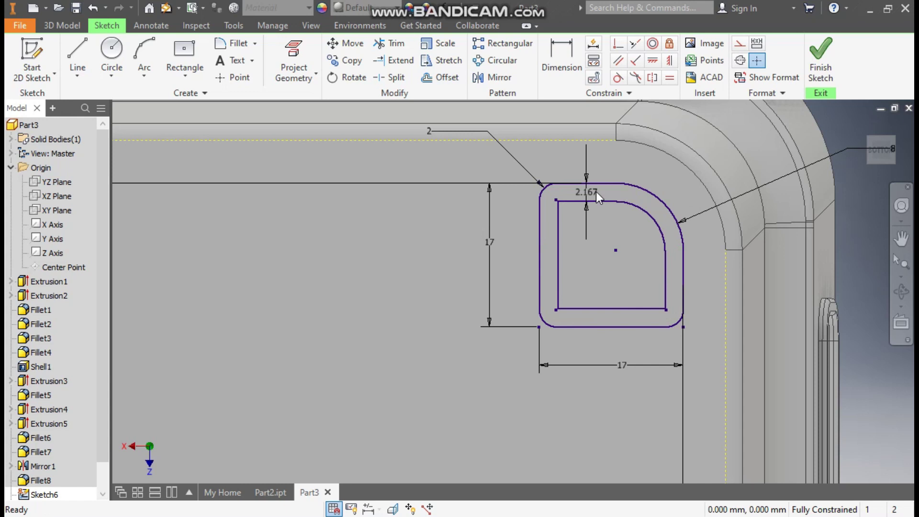
double_click(586, 189)
text(2 mm)
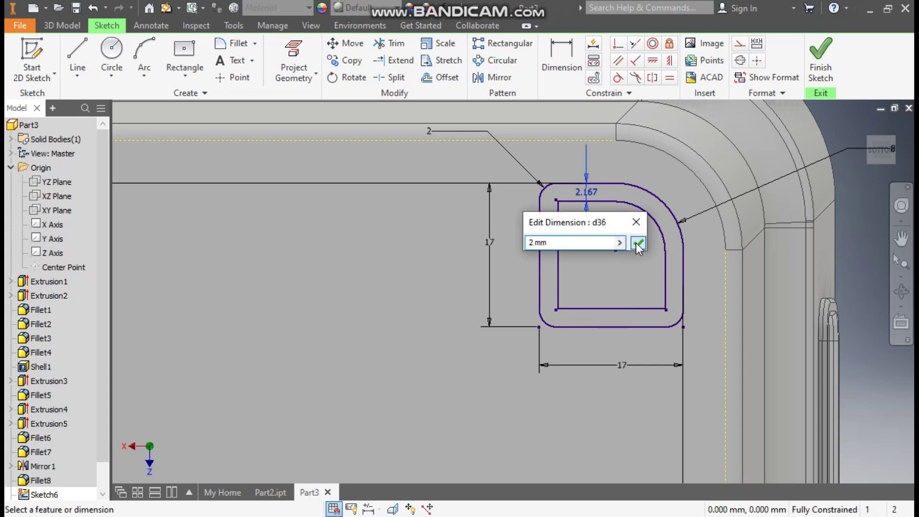
click(637, 243)
Extrude the ring between Sketch6's two rounded outlines 1.5 mm
click(62, 27)
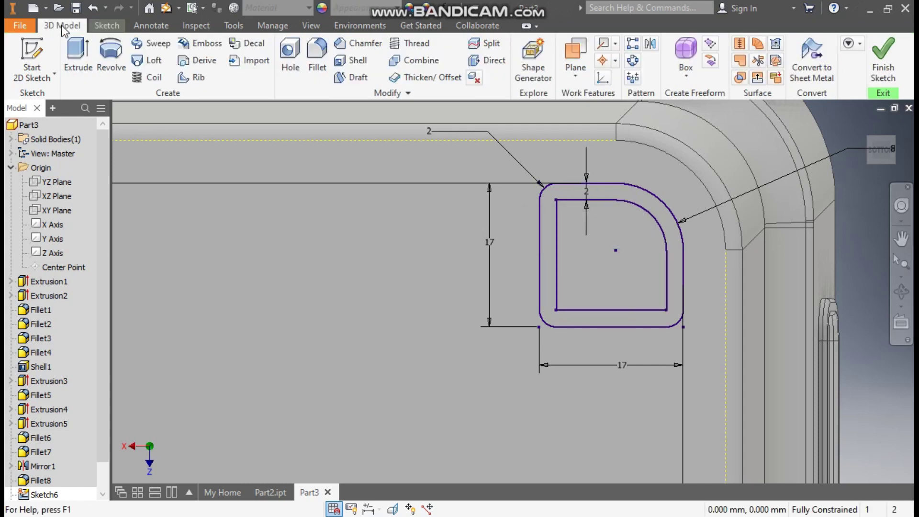
click(75, 56)
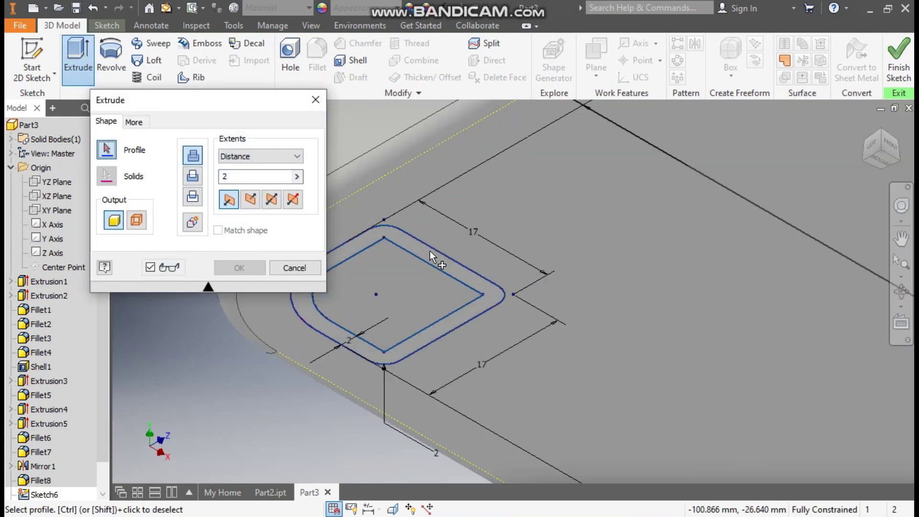
click(430, 251)
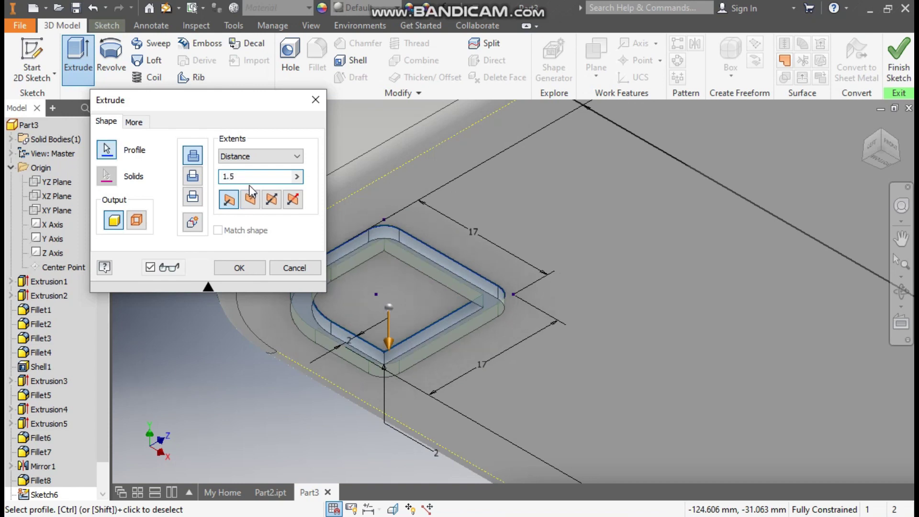
click(240, 268)
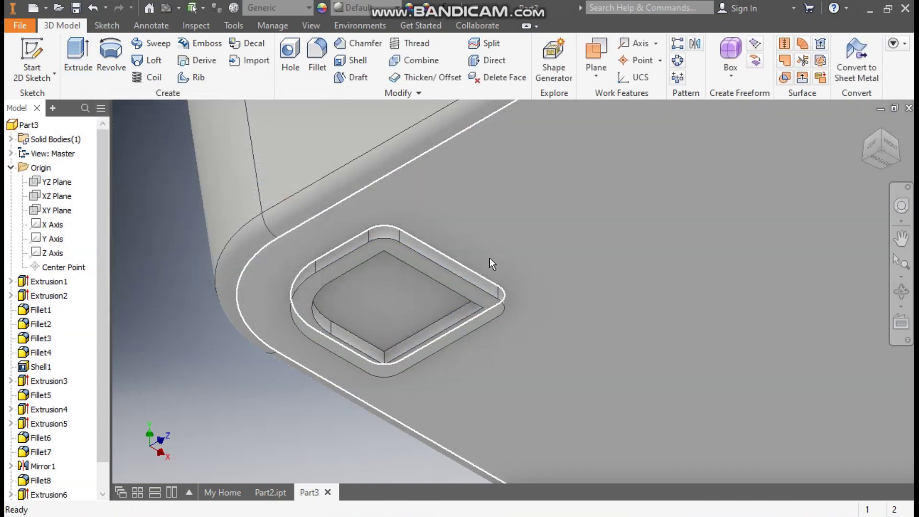
Fillet the ring's two edge loops with a 0.5 mm radius
click(317, 54)
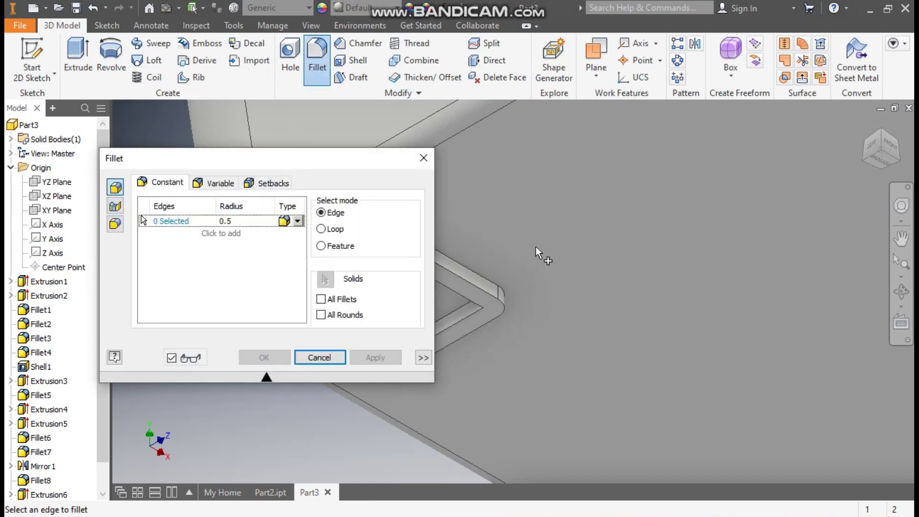
scroll(539, 254, down, 3)
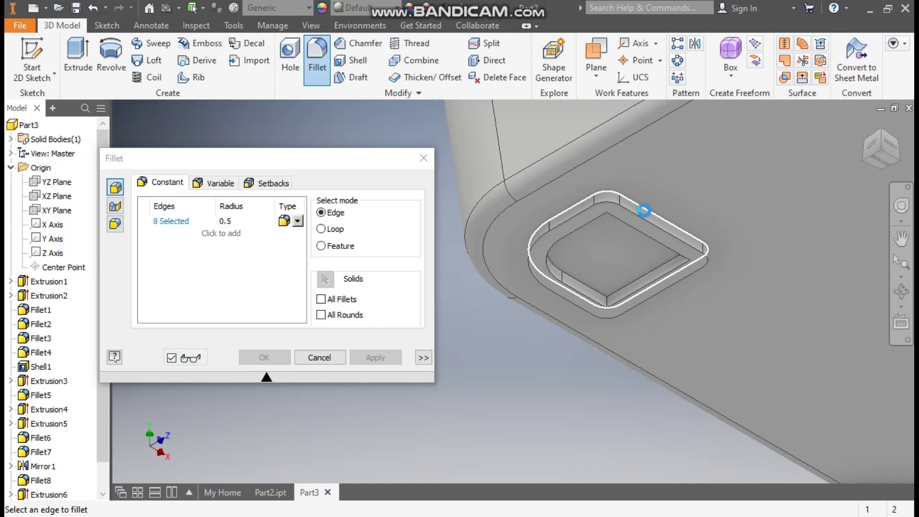
click(654, 223)
click(382, 360)
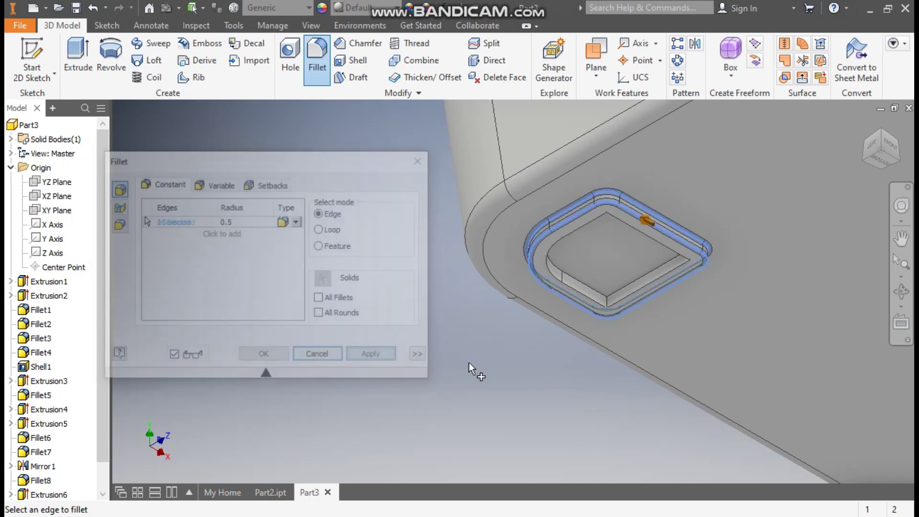
Apply 0.5 mm fillets to the recess's inner corner edge and top inner edge
shift+middle_drag(498, 411, 580, 261)
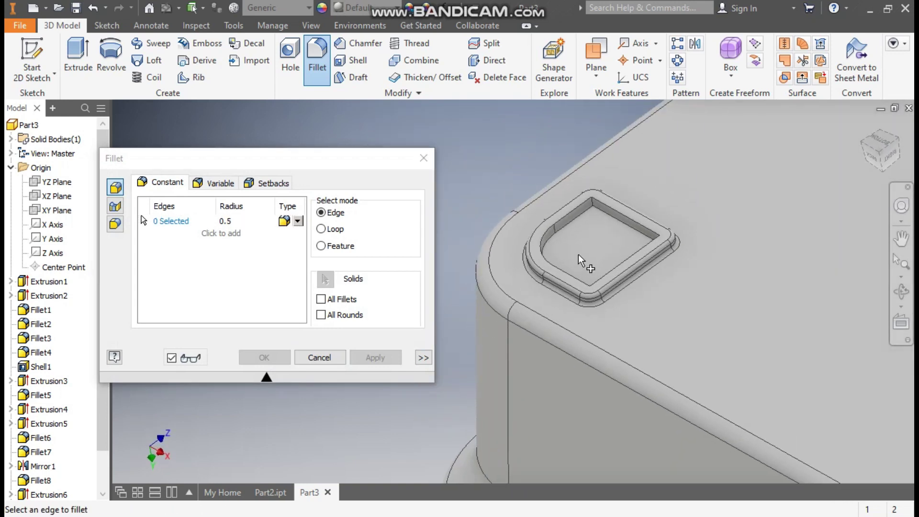
scroll(607, 197, up, 3)
click(591, 205)
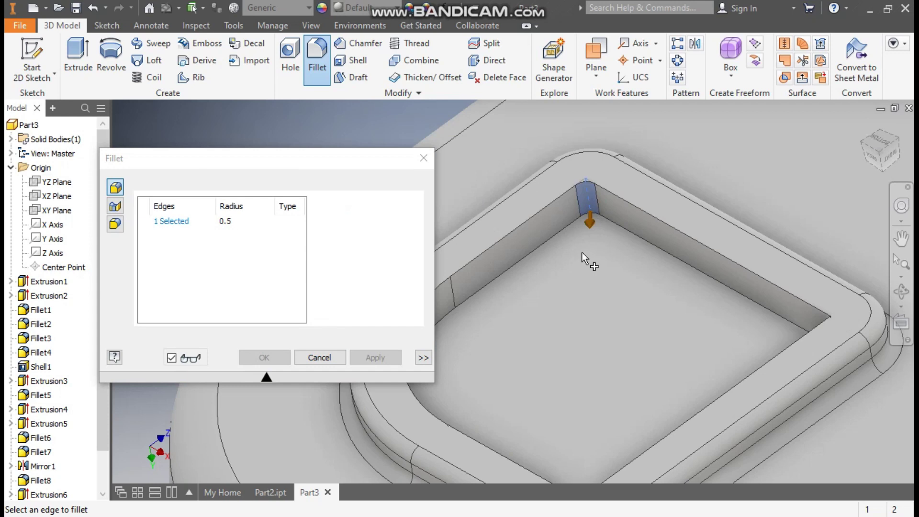
scroll(589, 257, down, 3)
shift+middle_drag(570, 284, 626, 338)
click(567, 261)
scroll(618, 335, up, 2)
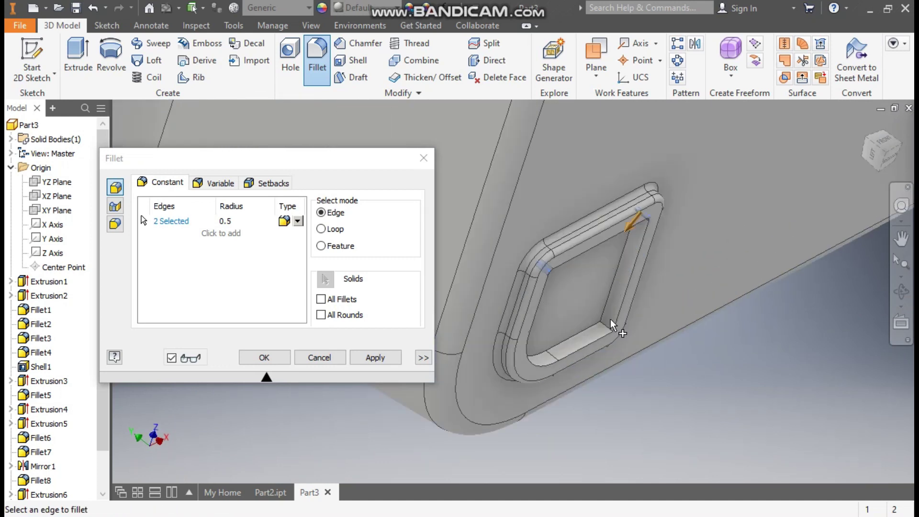
click(375, 357)
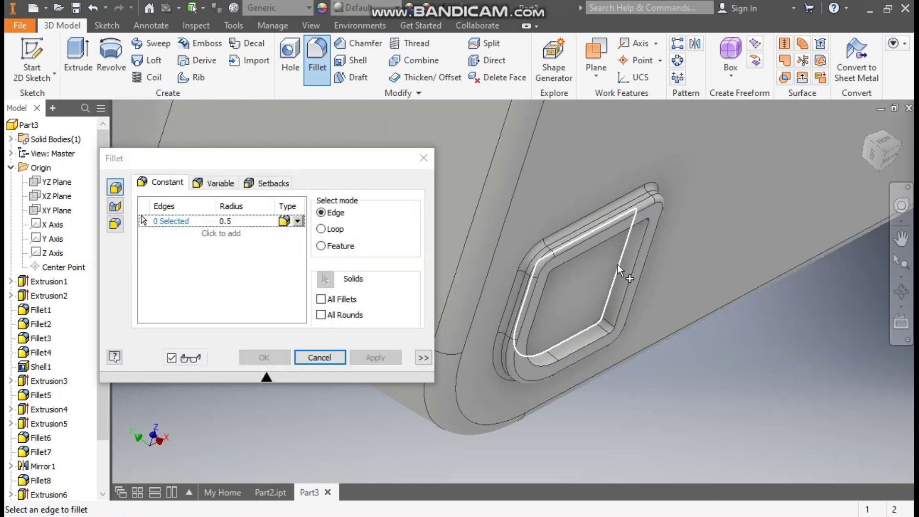
Fillet the inner and outer recess edge chains at 0.5 mm, then close the Fillet dialog
click(618, 265)
click(631, 281)
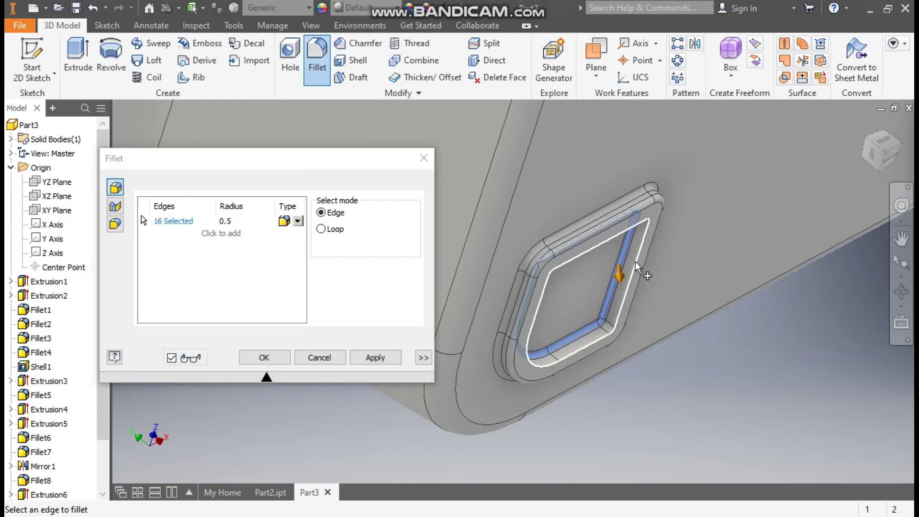
shift+middle_drag(647, 364, 578, 288)
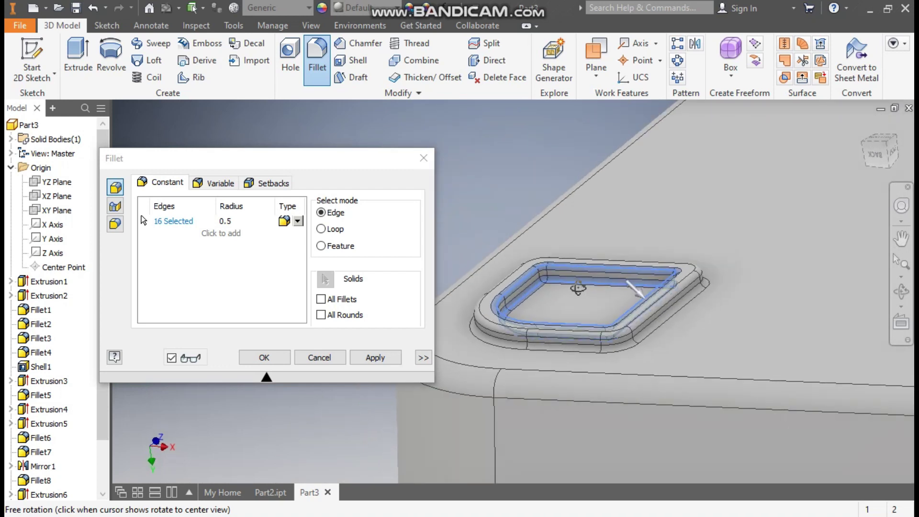
scroll(631, 293, up, 3)
middle_drag(714, 400, 809, 388)
click(375, 358)
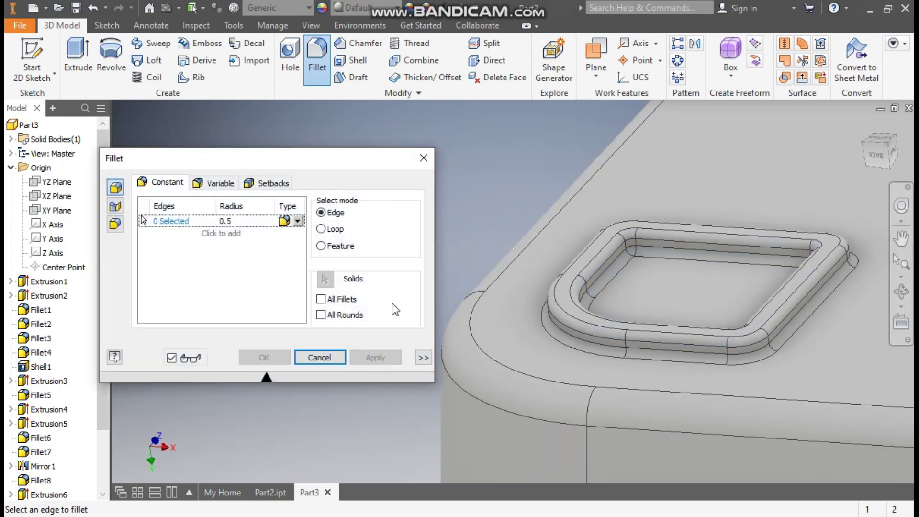
click(423, 158)
scroll(405, 186, down, 8)
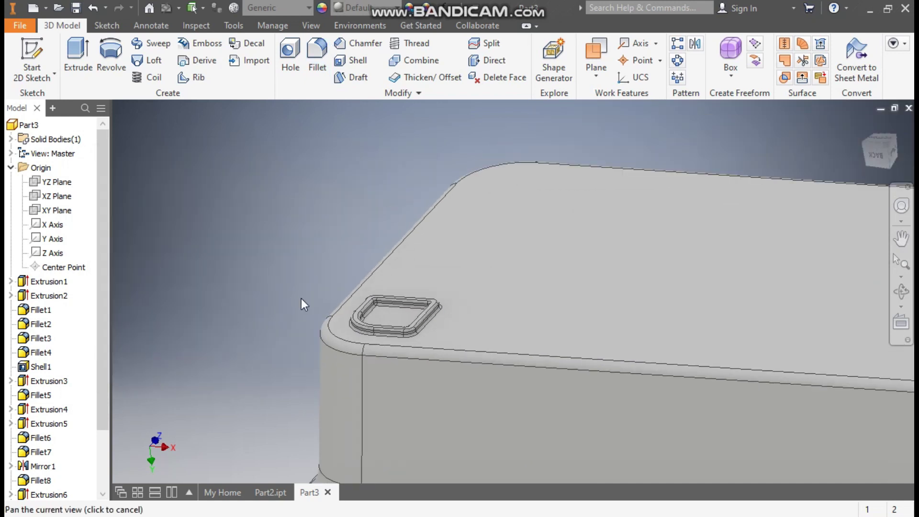
scroll(393, 215, down, 3)
key(Escape)
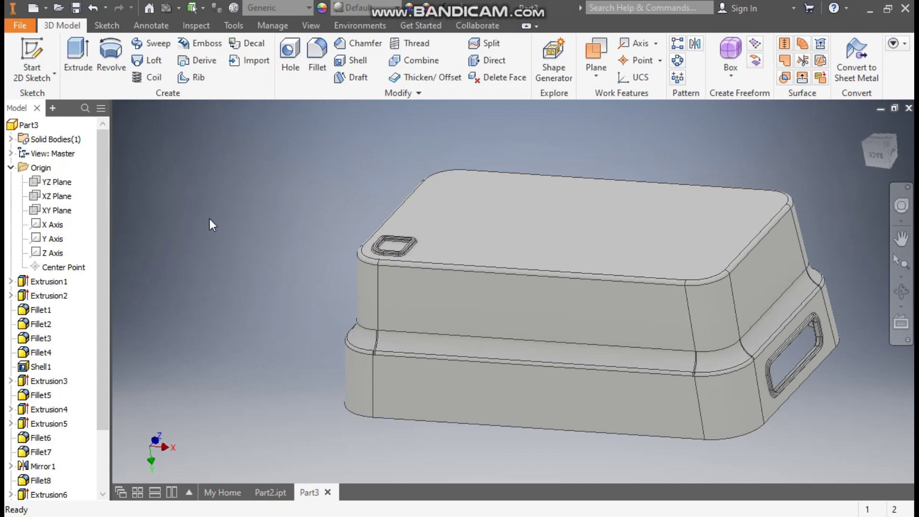
scroll(42, 460, down, 2)
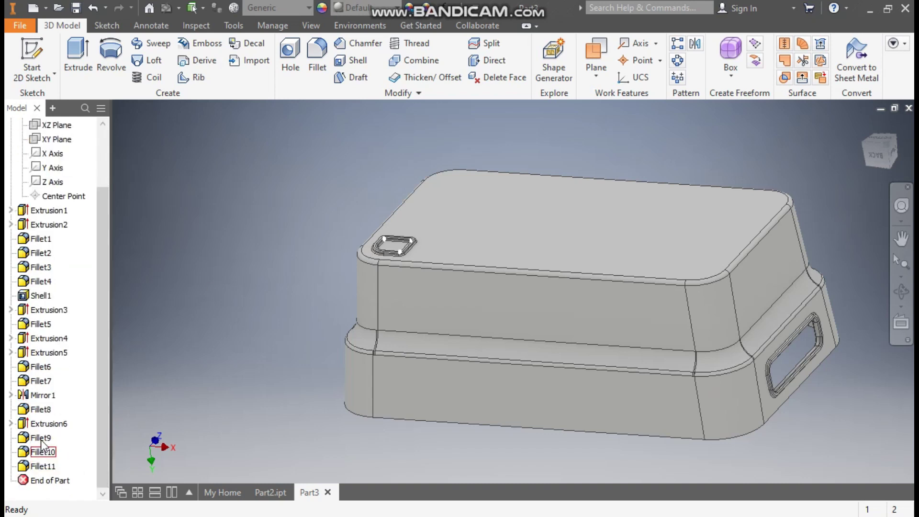
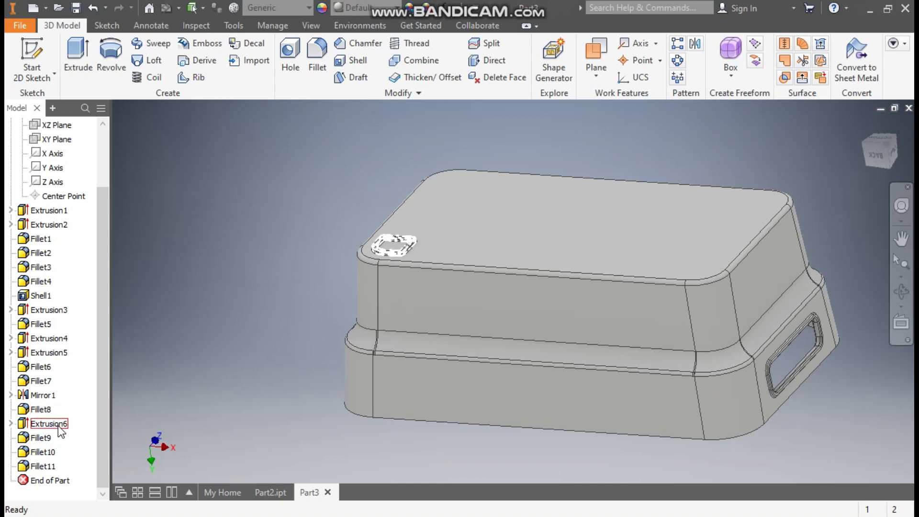
Mirror Extrusion6 and Fillet9–Fillet11 about the YZ Plane to copy the corner pocket
click(50, 424)
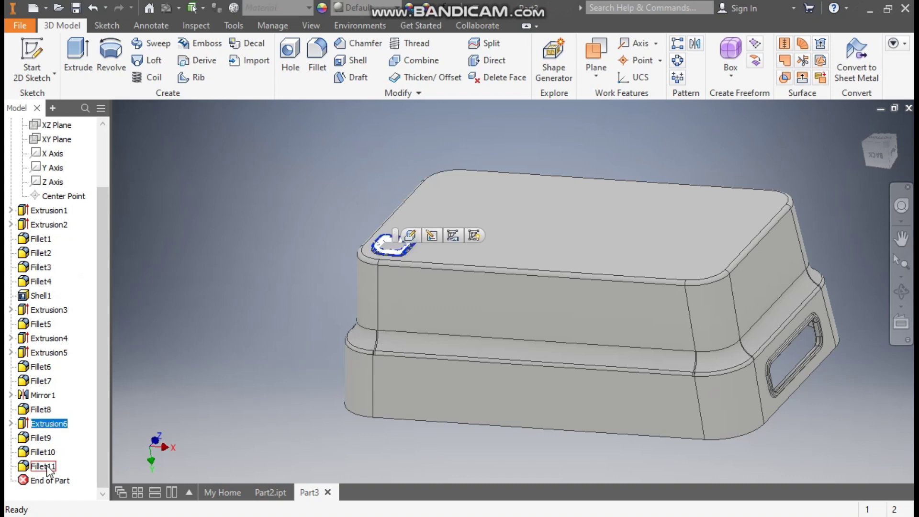
key(Escape)
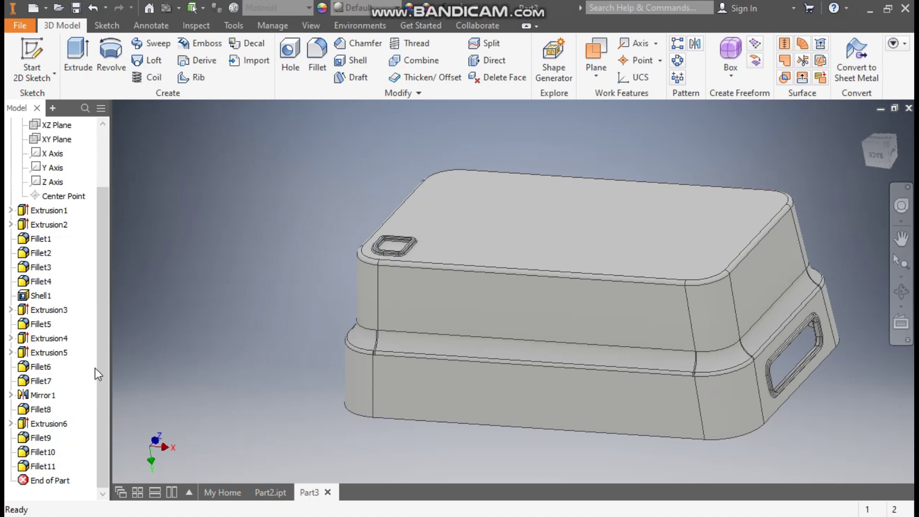
click(696, 45)
click(48, 424)
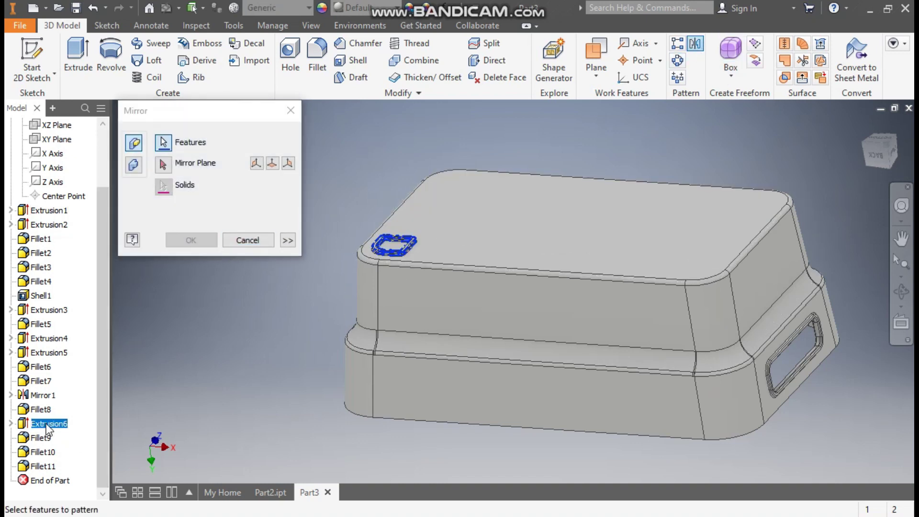
click(47, 439)
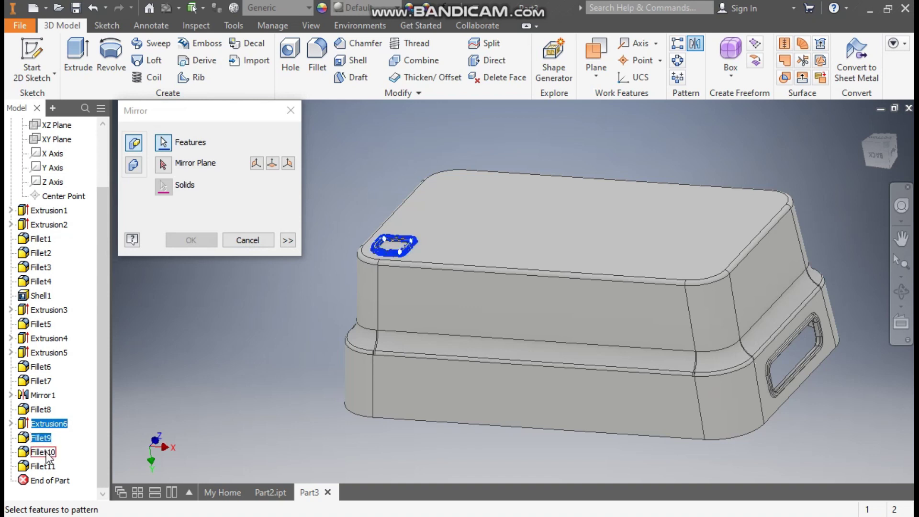
click(46, 466)
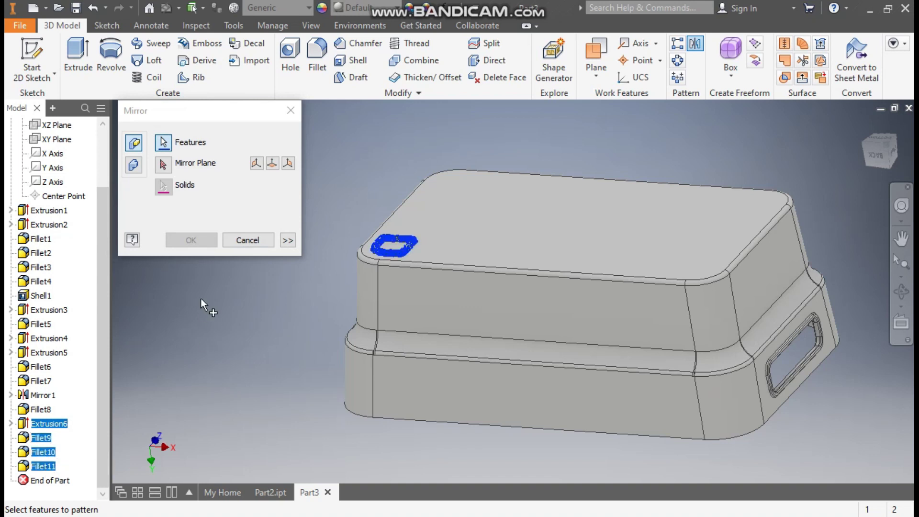
click(163, 164)
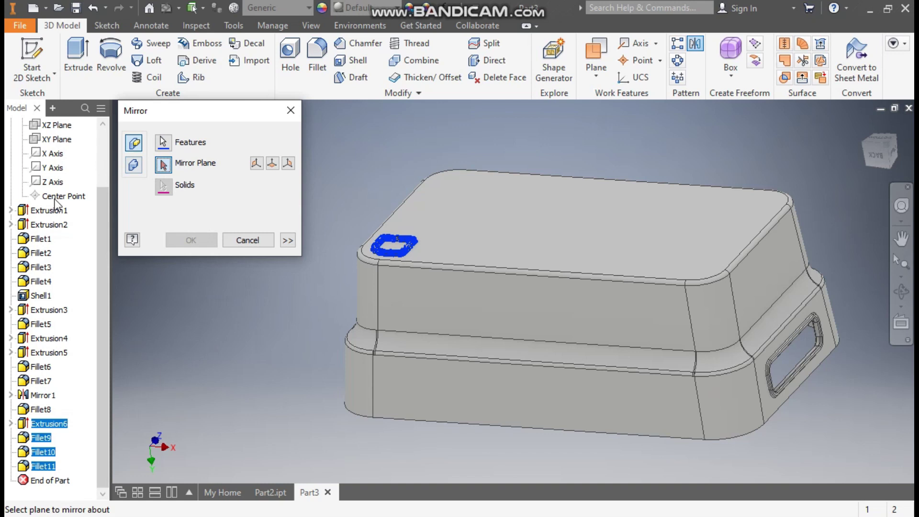
scroll(59, 221, up, 2)
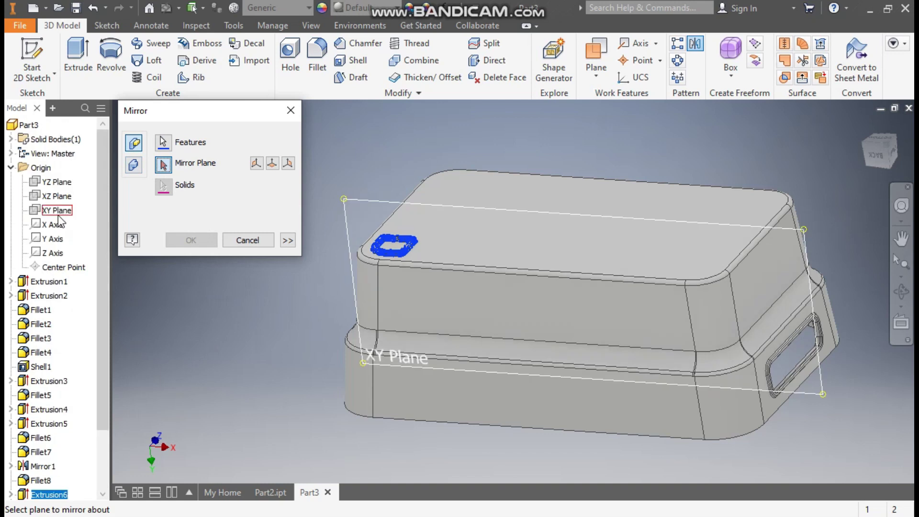
click(60, 182)
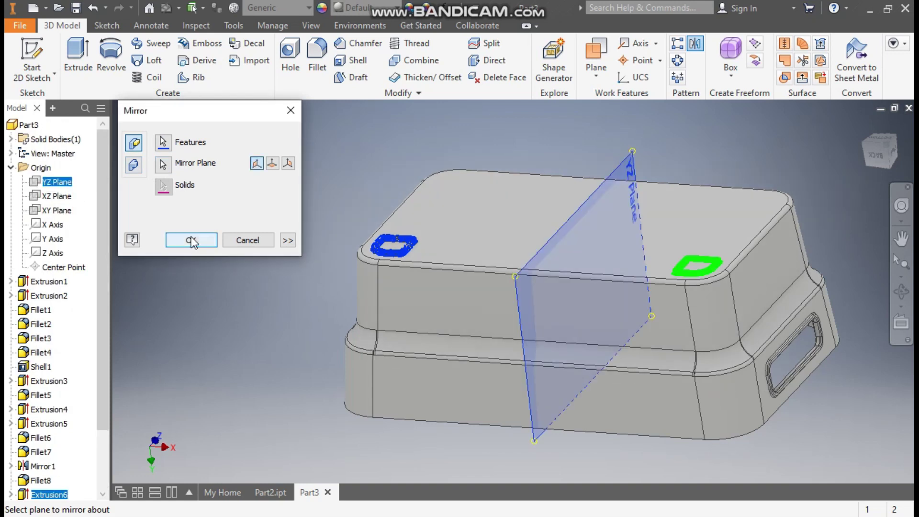
click(191, 240)
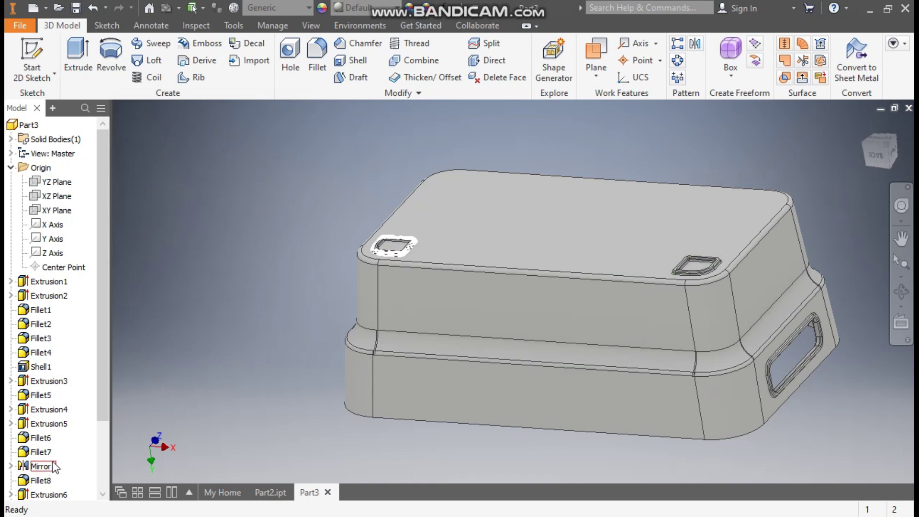
Mirror Extrusion6, Fillet9–Fillet11 and Mirror2 about the XY Plane for four pockets
click(695, 44)
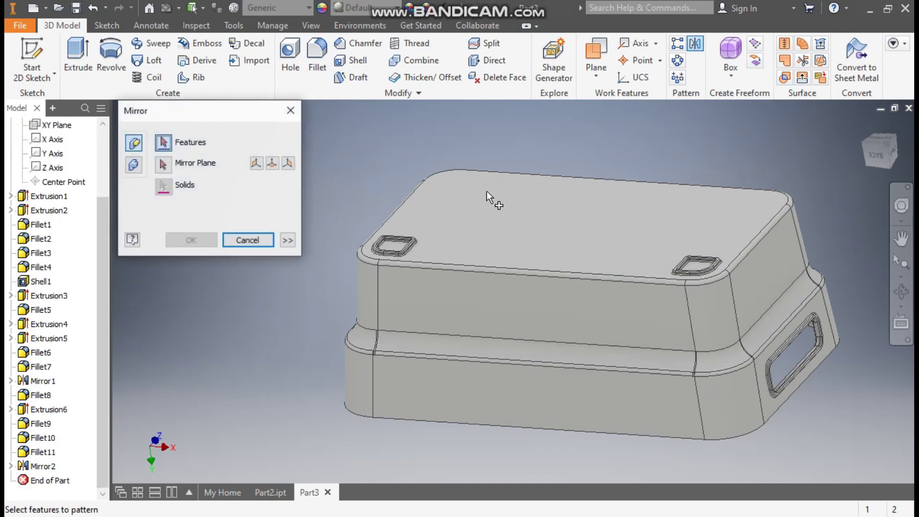
click(54, 410)
click(44, 438)
click(43, 452)
click(44, 466)
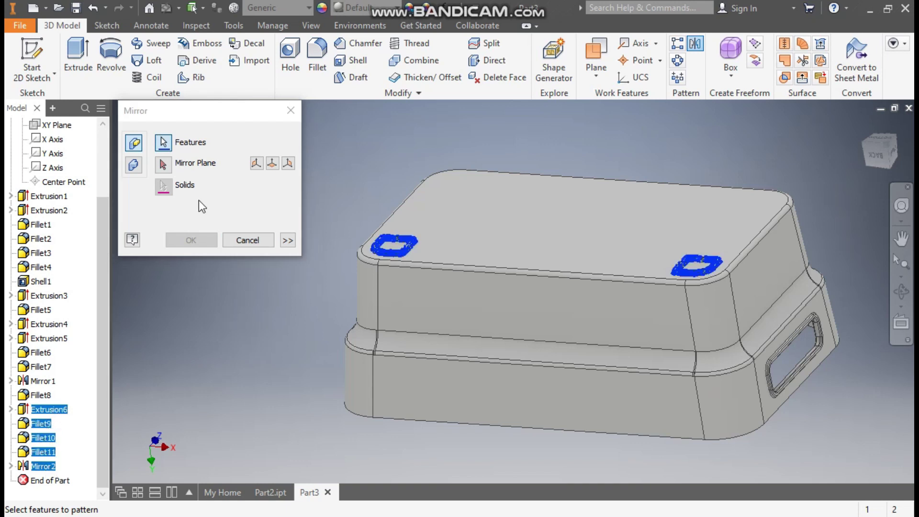
click(163, 167)
scroll(48, 286, up, 2)
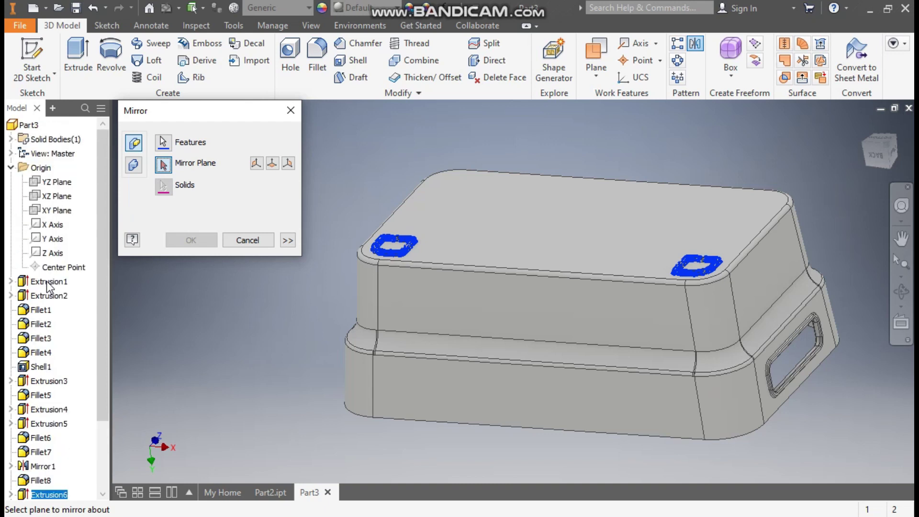
click(58, 211)
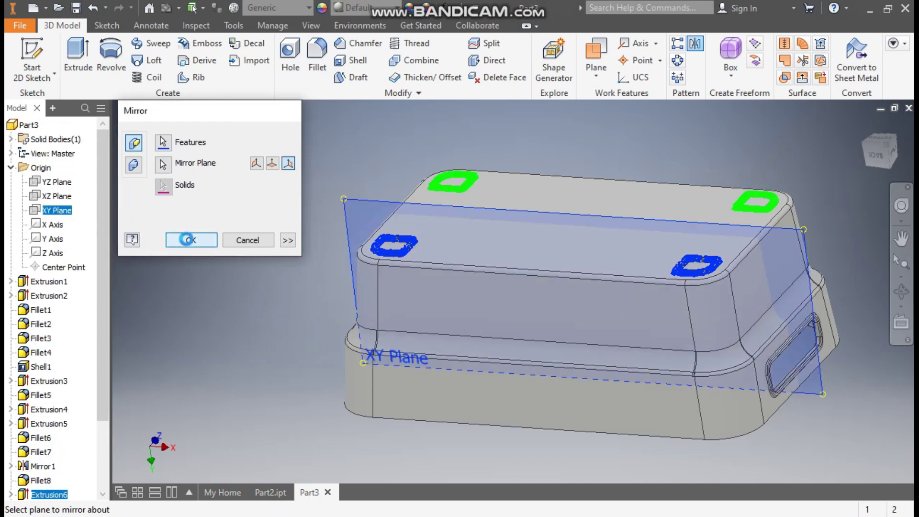
click(186, 240)
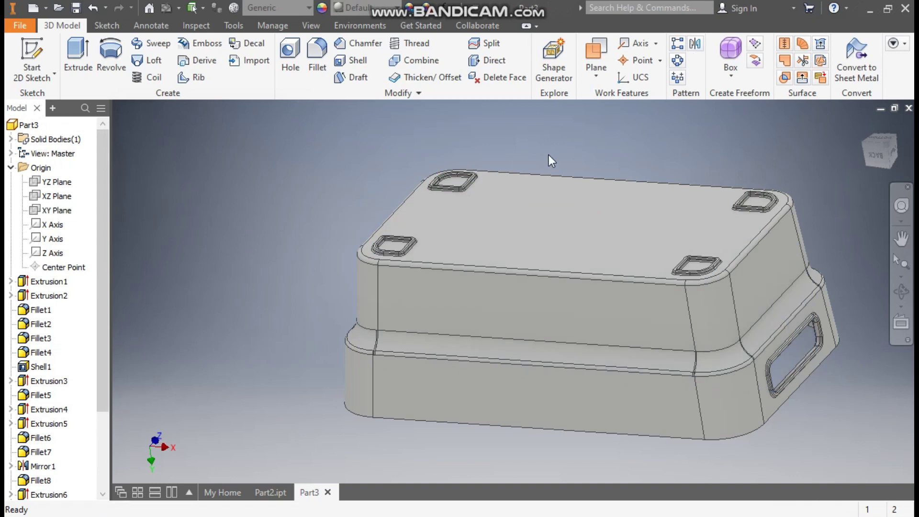
Start a sketch on the box's top face, briefly checking reference Part2 from below
click(596, 232)
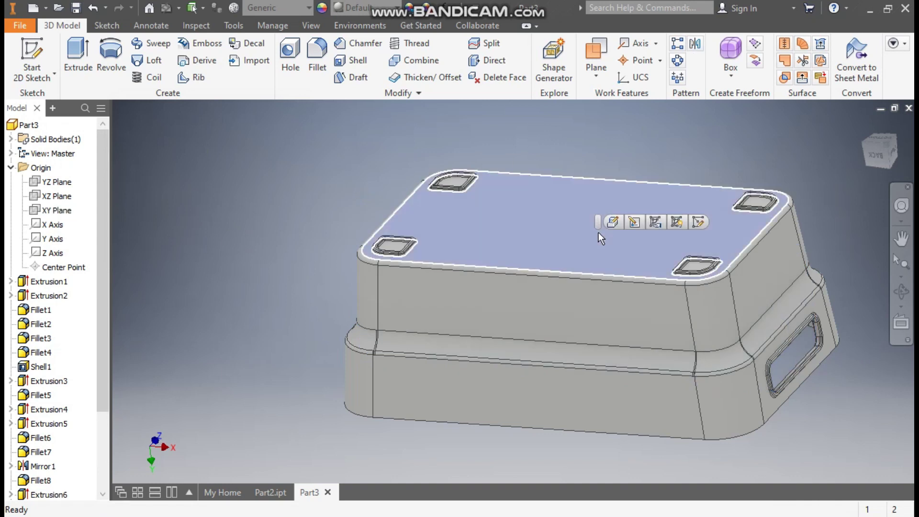
click(699, 221)
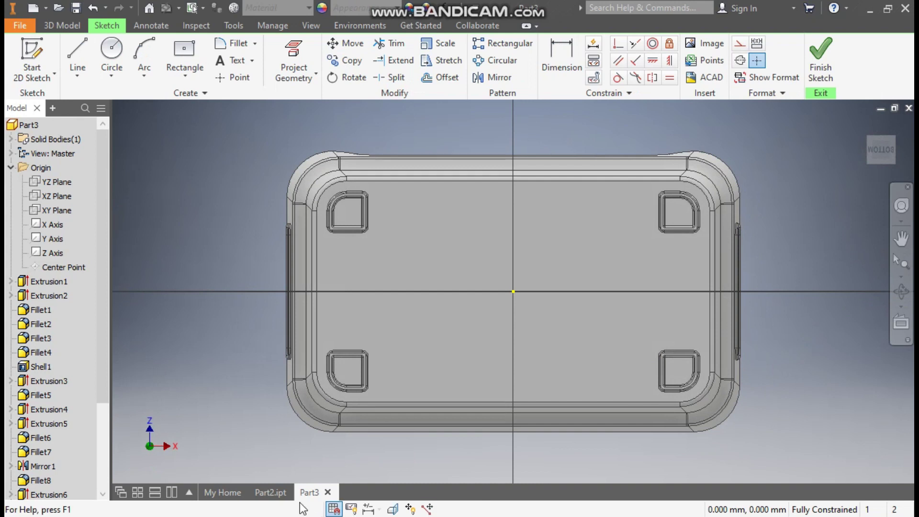
click(270, 492)
click(876, 167)
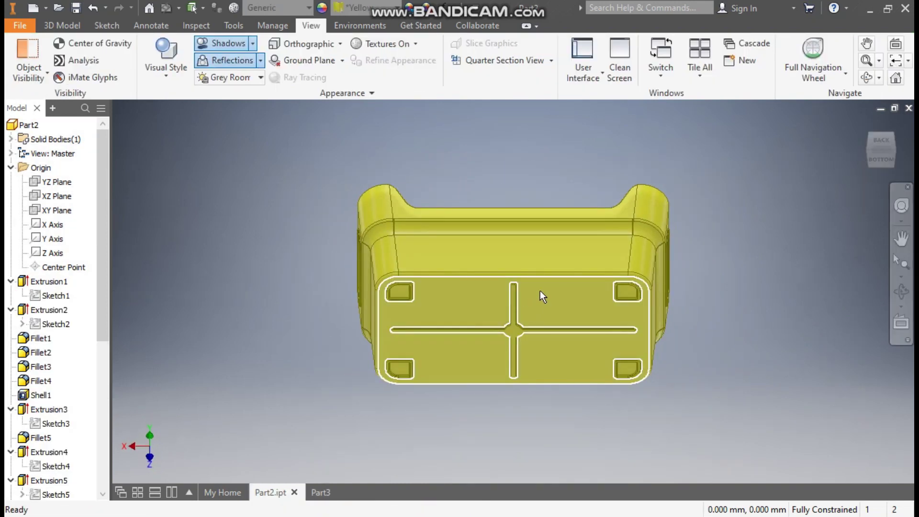
click(320, 492)
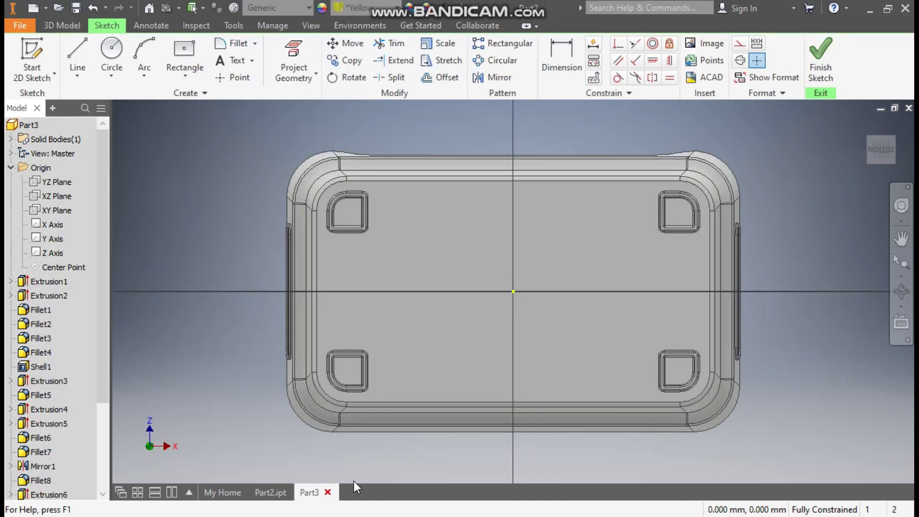
Draw a 12.5 mm circle centred on the sketch origin
click(113, 51)
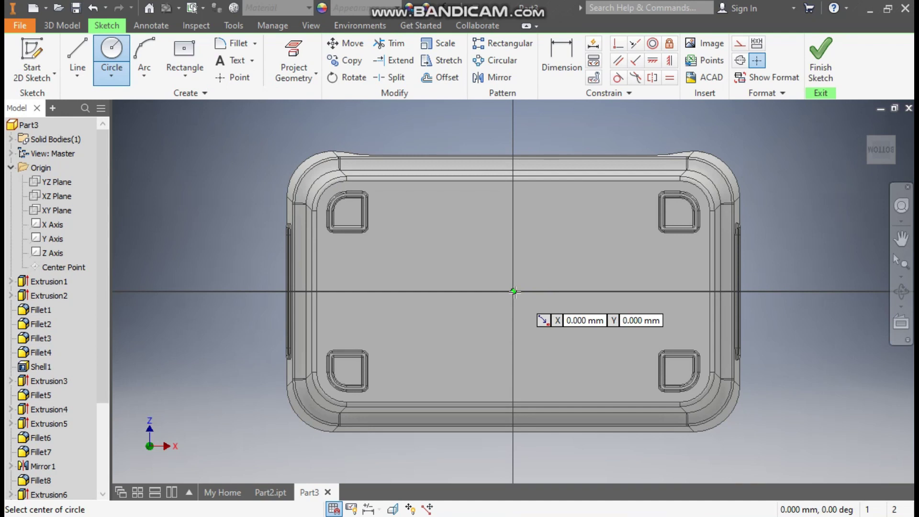
click(513, 291)
text(12.5)
key(Return)
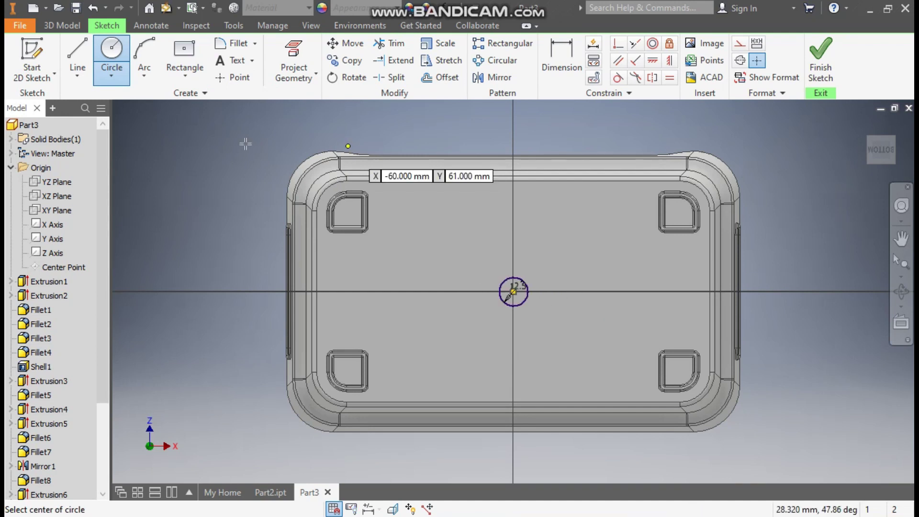
Draw horizontal and vertical center-point rectangles crossing at the origin
click(194, 77)
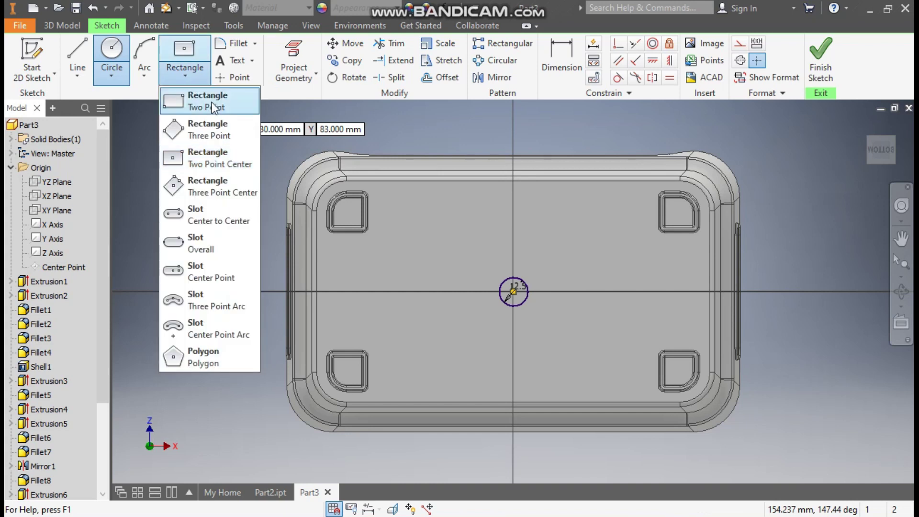
click(224, 163)
scroll(534, 280, down, 3)
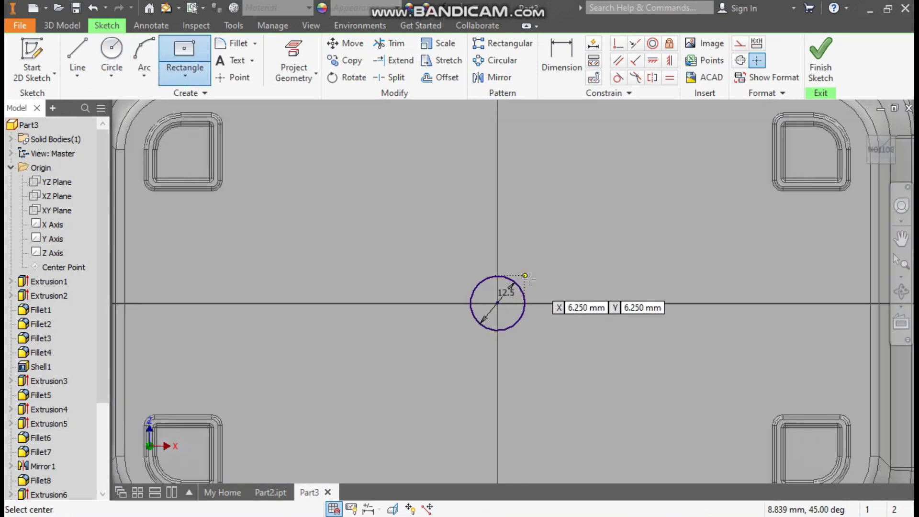
middle_drag(545, 317, 614, 287)
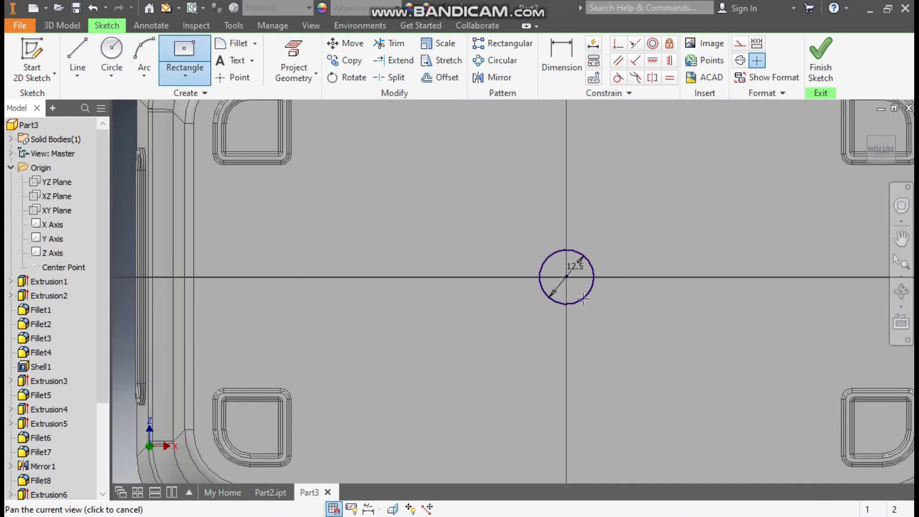
click(566, 275)
scroll(550, 309, up, 2)
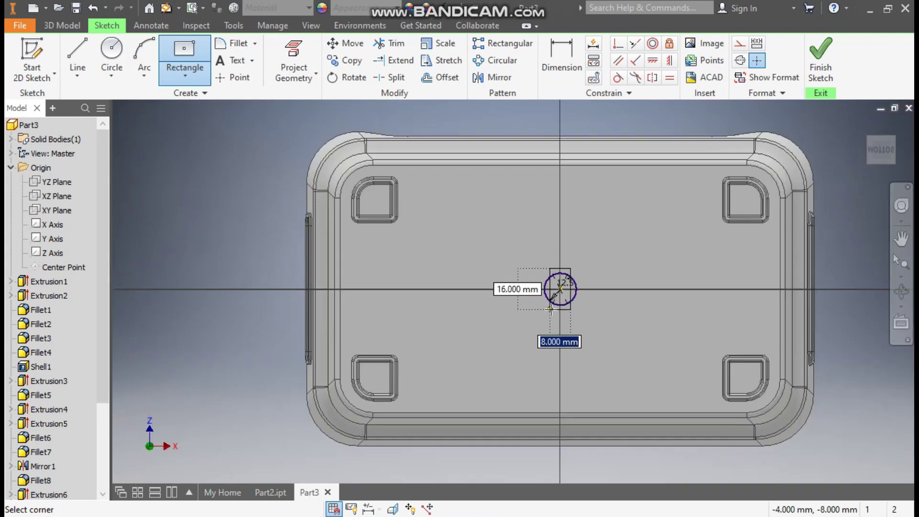
click(739, 305)
click(560, 289)
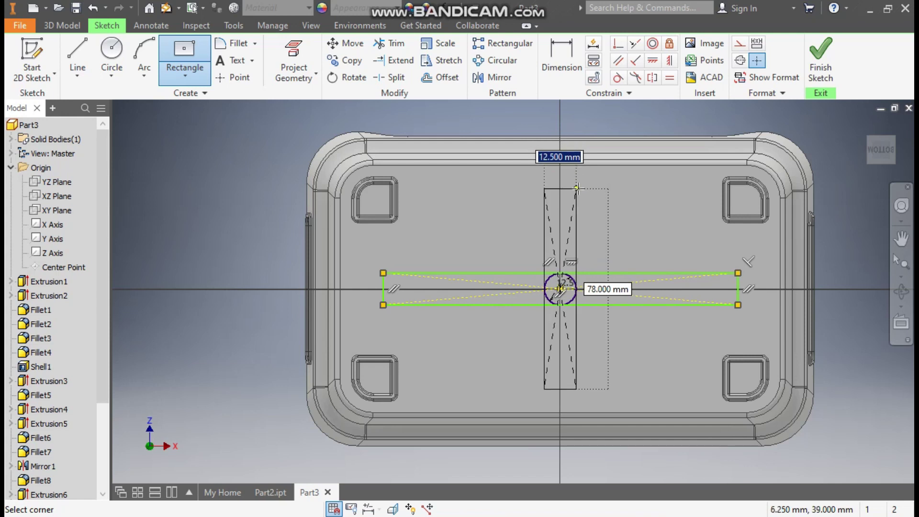
click(577, 189)
Dimension both cross bars to a width of 4 mm
click(561, 62)
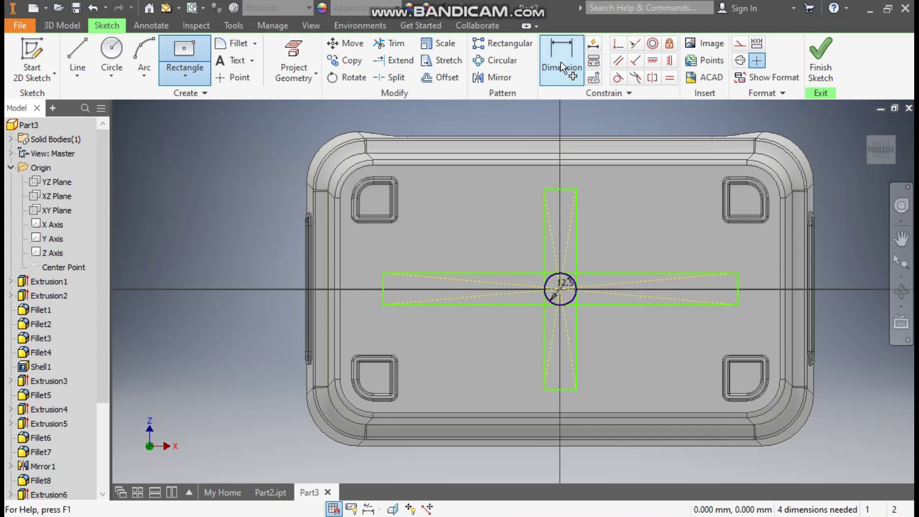
click(562, 188)
click(581, 177)
text(4)
key(Return)
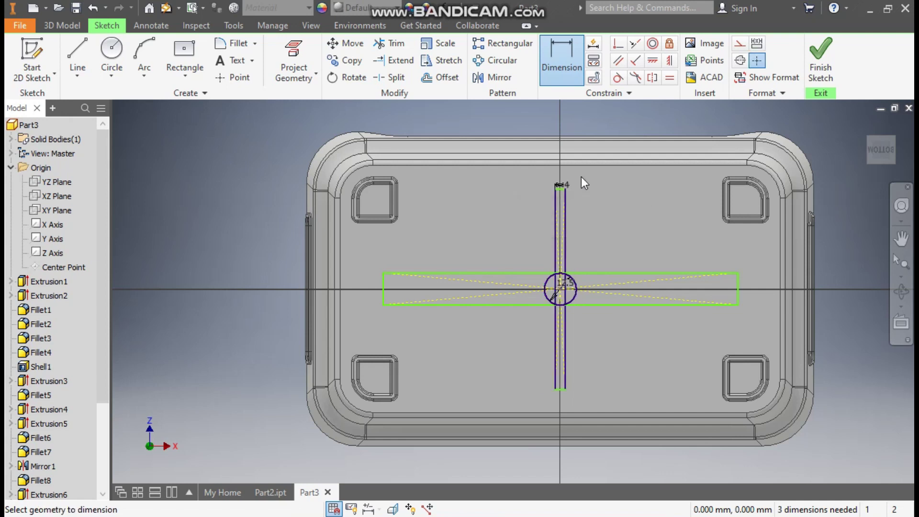
click(755, 295)
text(4)
key(Return)
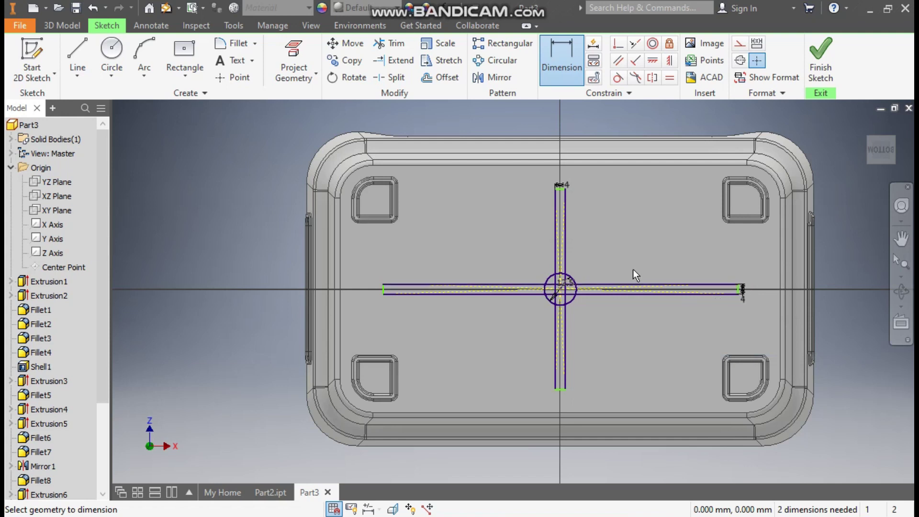
Set the vertical bar length to 85 and the horizontal to 155, then finish the sketch
click(564, 233)
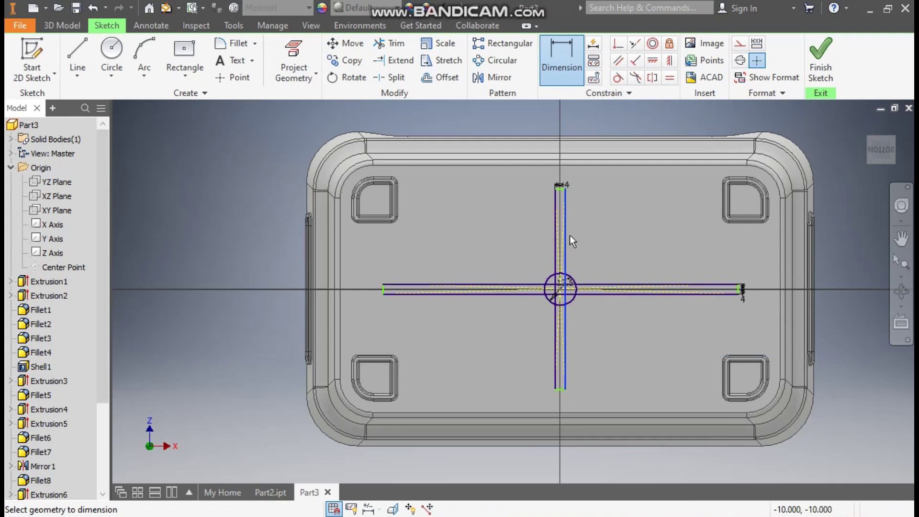
click(596, 243)
text(85)
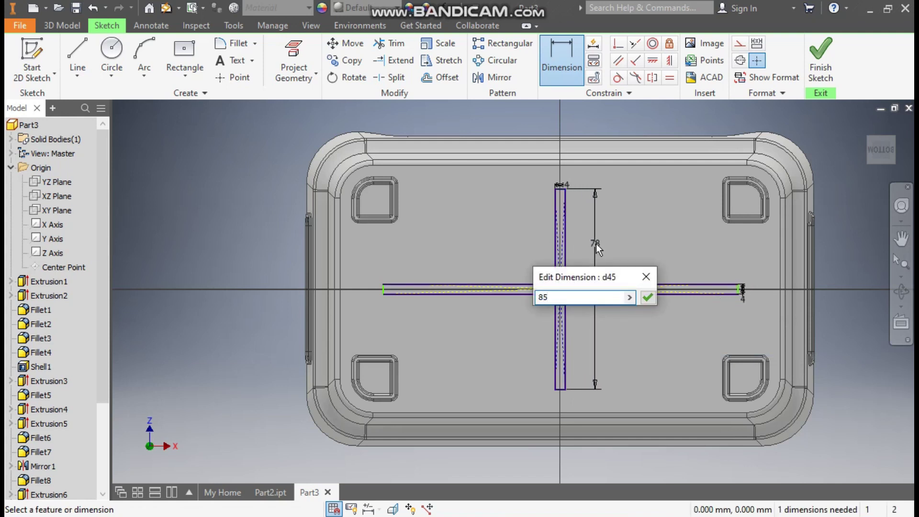
key(Return)
click(656, 284)
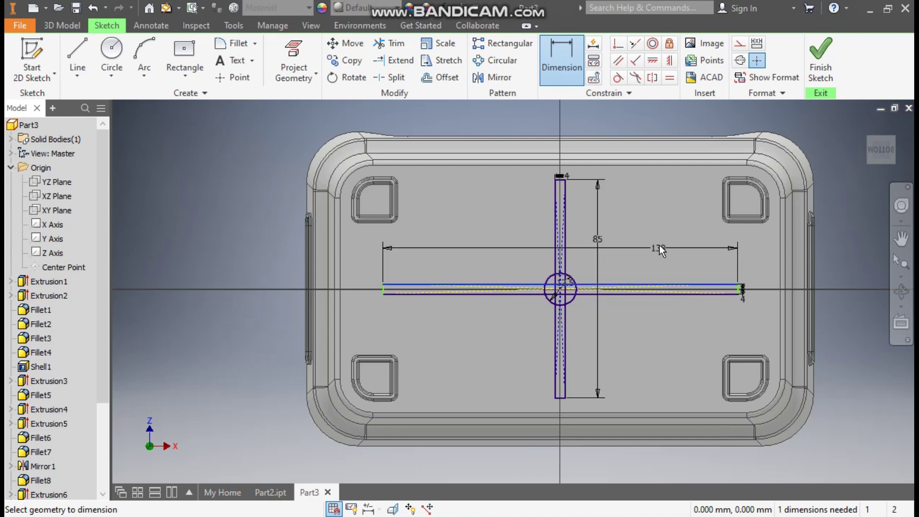
click(659, 245)
text(155)
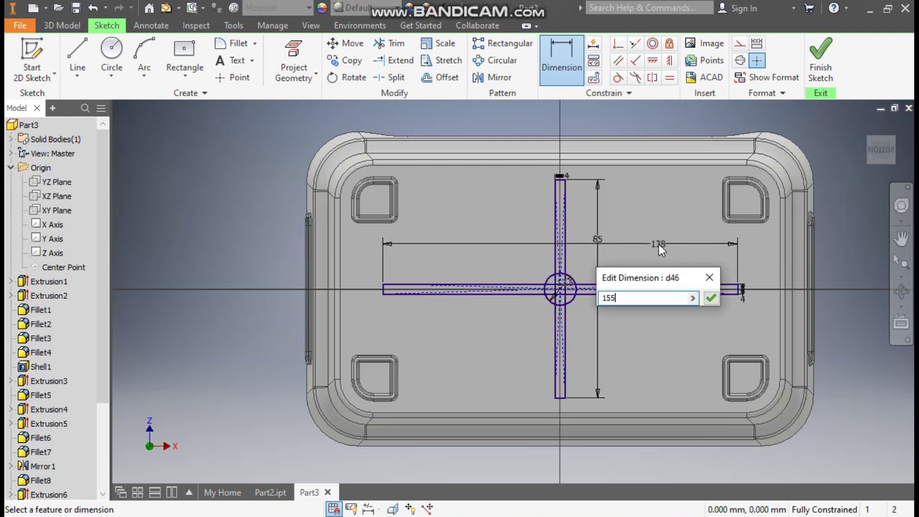
key(Return)
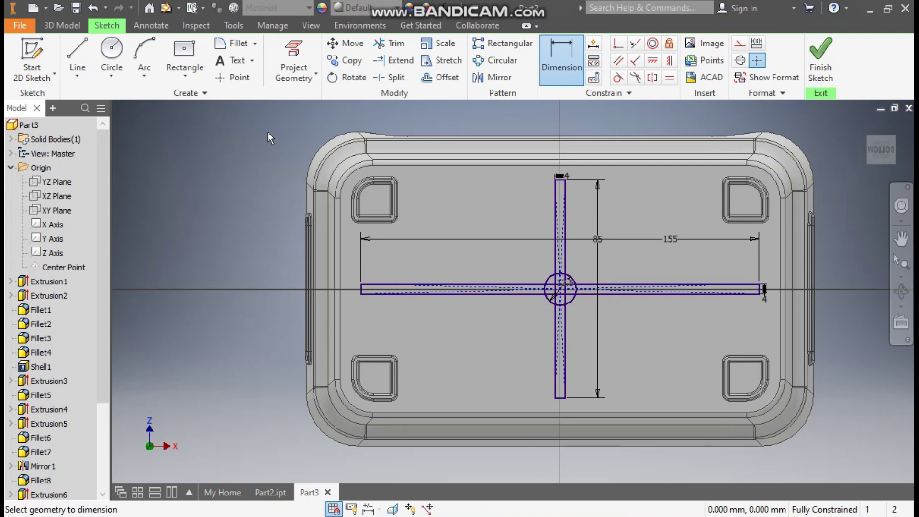
click(821, 61)
Extrude all cross sketch profiles 1.5 mm into a raised rib
key(e)
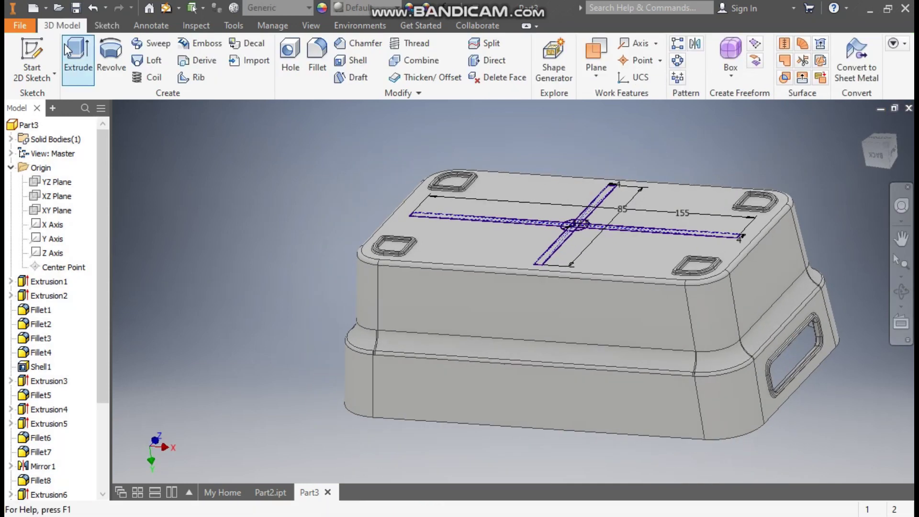
mouse_move(776, 152)
mouse_down()
mouse_move(422, 255)
mouse_move(374, 301)
mouse_up()
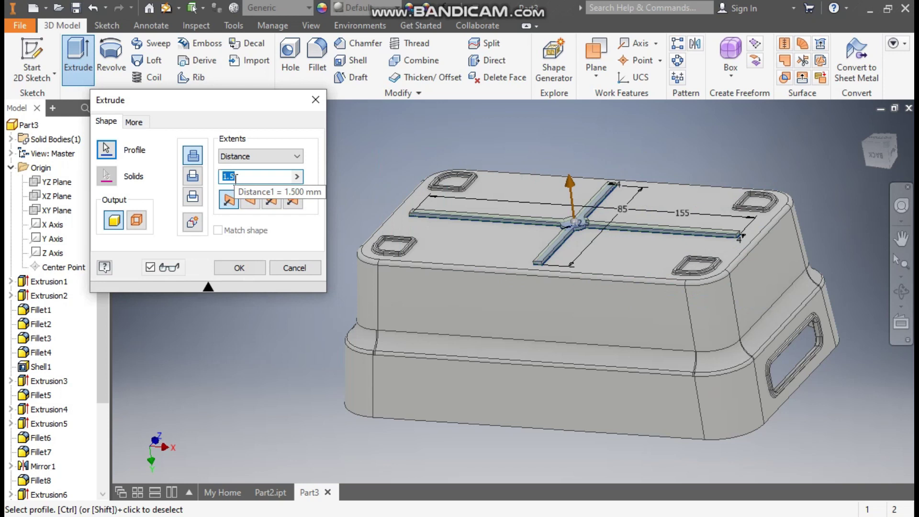
click(246, 268)
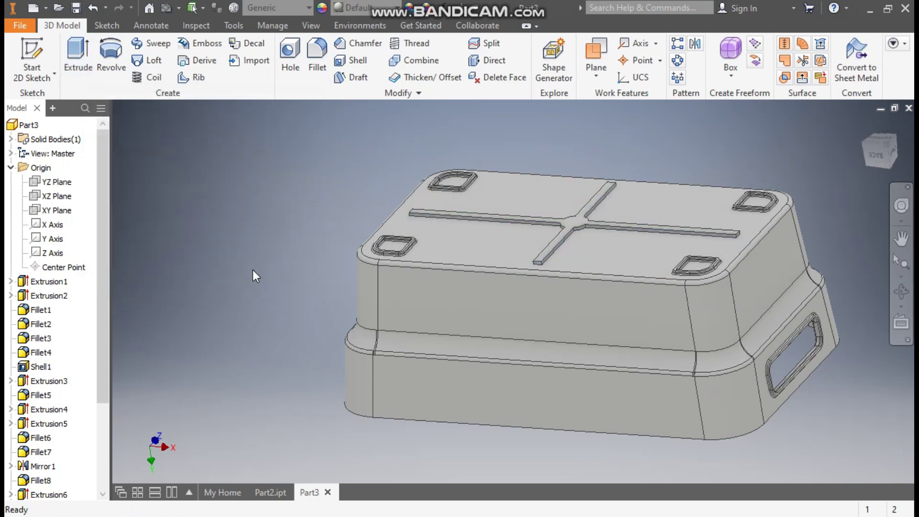
scroll(413, 211, up, 8)
Start a fillet on a rib arm's end edge with radius 1.5
click(405, 218)
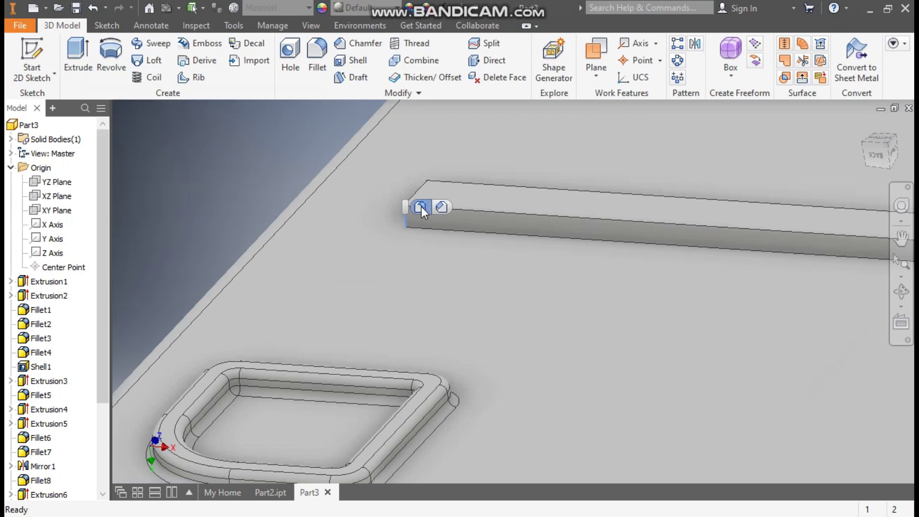
click(421, 207)
scroll(535, 225, down, 5)
click(225, 221)
text(1)
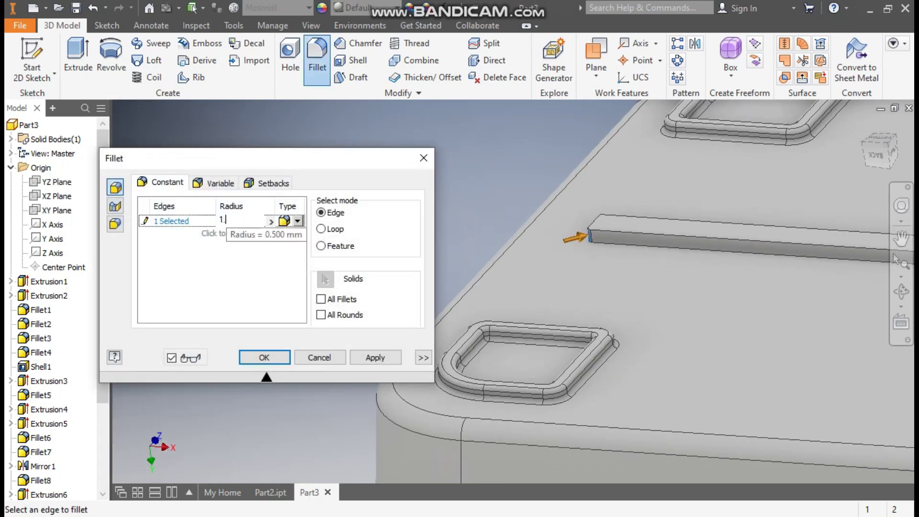
text(.5)
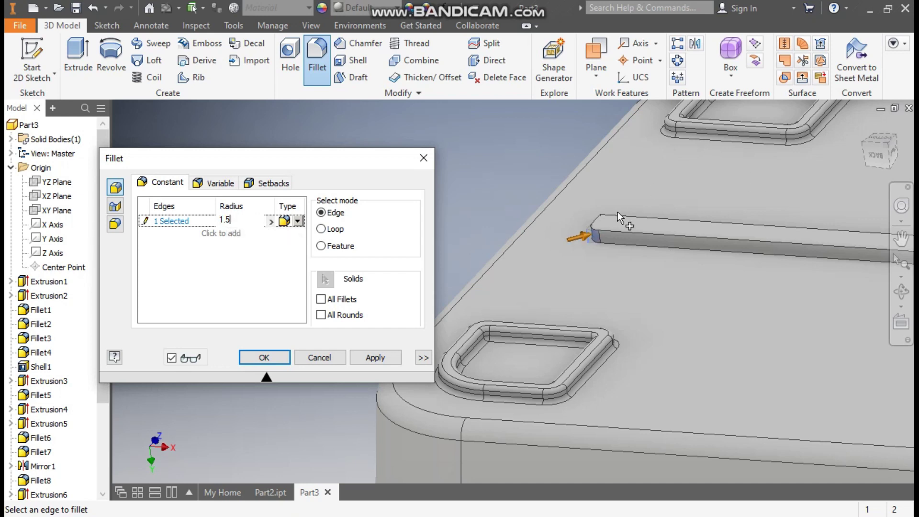
scroll(618, 212, up, 3)
Add the remaining vertical arm-end edges so all eight rib ends are selected
click(874, 135)
scroll(604, 253, down, 5)
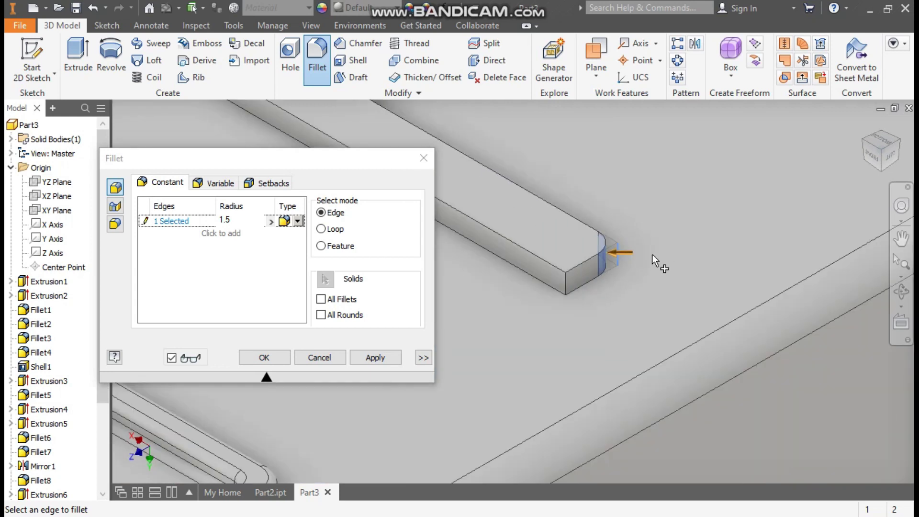
scroll(602, 270, down, 4)
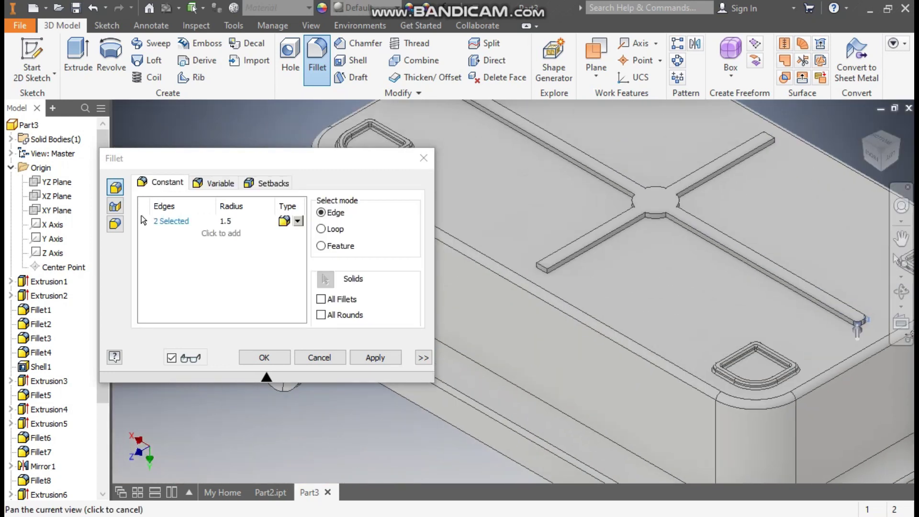
scroll(593, 273, up, 5)
click(586, 257)
scroll(575, 249, down, 5)
middle_drag(819, 161, 675, 329)
scroll(675, 329, up, 5)
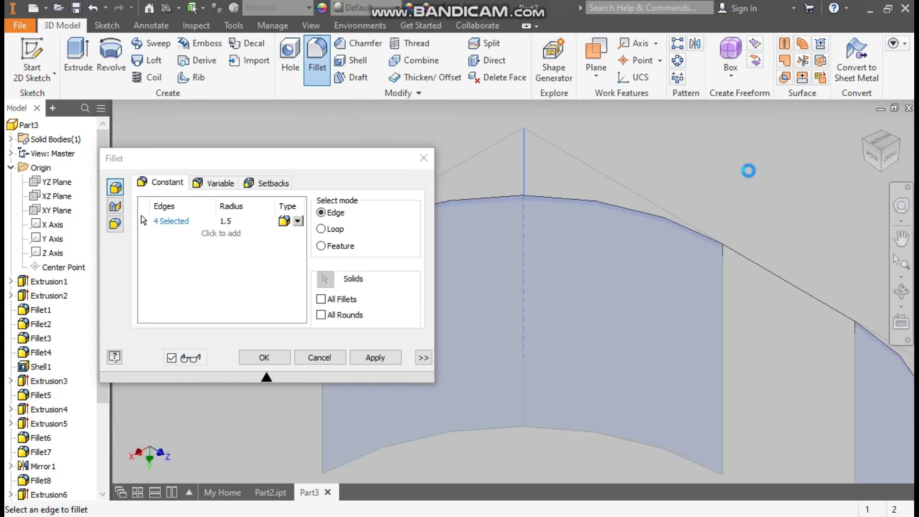
scroll(747, 170, down, 5)
scroll(538, 313, up, 5)
scroll(539, 313, up, 2)
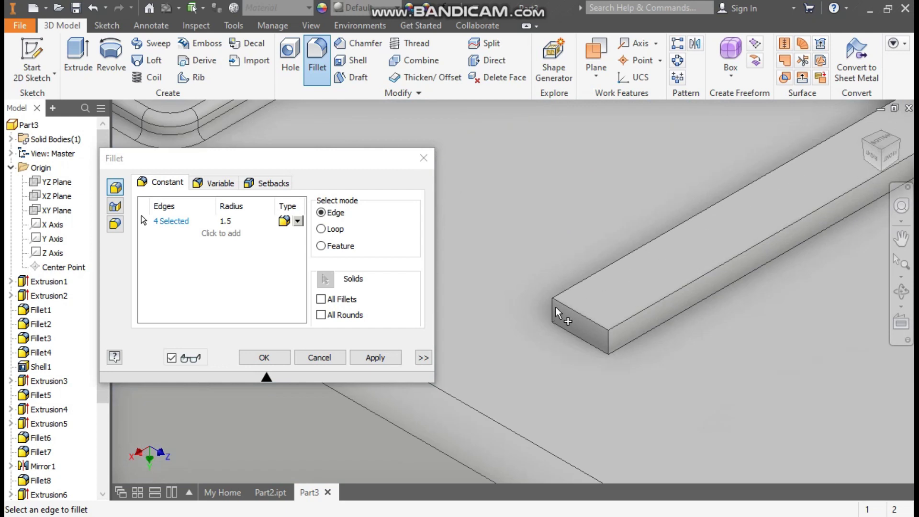
click(575, 319)
scroll(574, 320, down, 4)
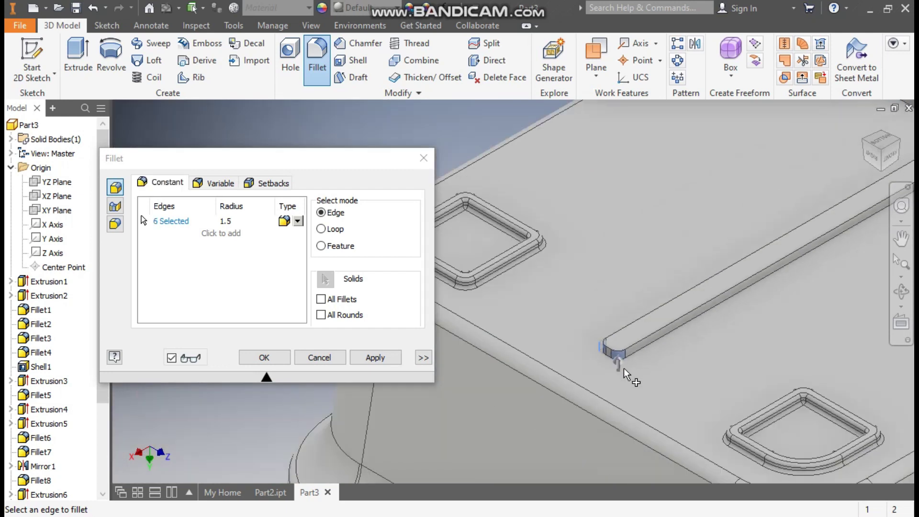
scroll(718, 161, up, 5)
click(723, 152)
click(767, 143)
scroll(640, 189, down, 5)
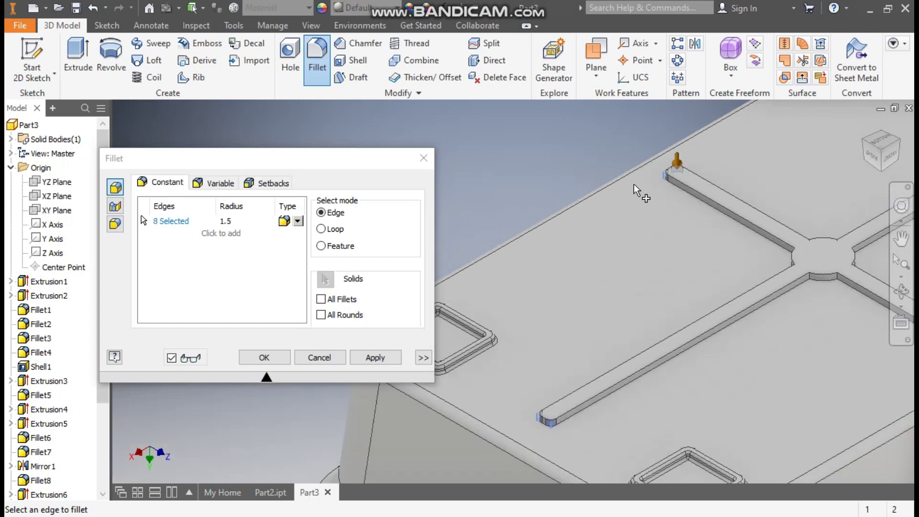
middle_drag(641, 189, 613, 236)
scroll(612, 236, down, 3)
scroll(612, 235, up, 3)
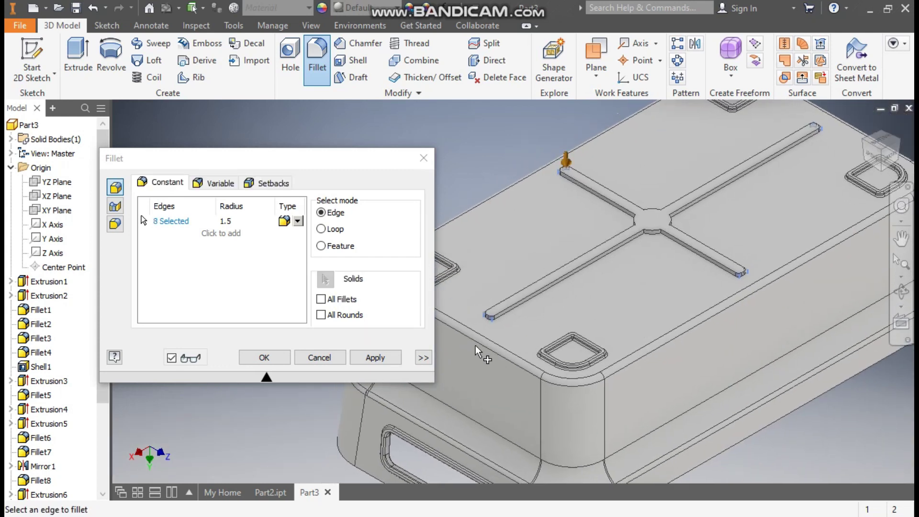
Apply the 1.5 mm rib-end fillets, then pick two hub edges at radius 0.5
click(392, 363)
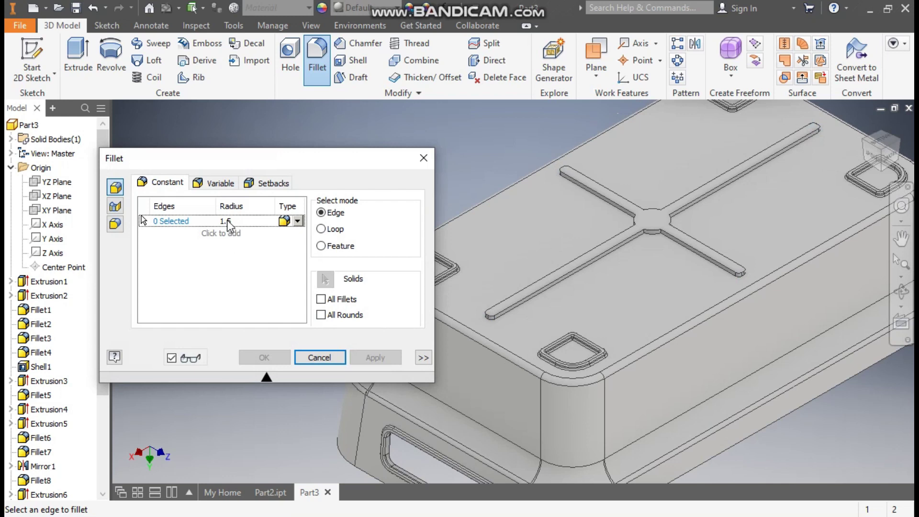
text(0.)
scroll(507, 306, down, 3)
scroll(756, 191, down, 3)
click(746, 195)
click(803, 198)
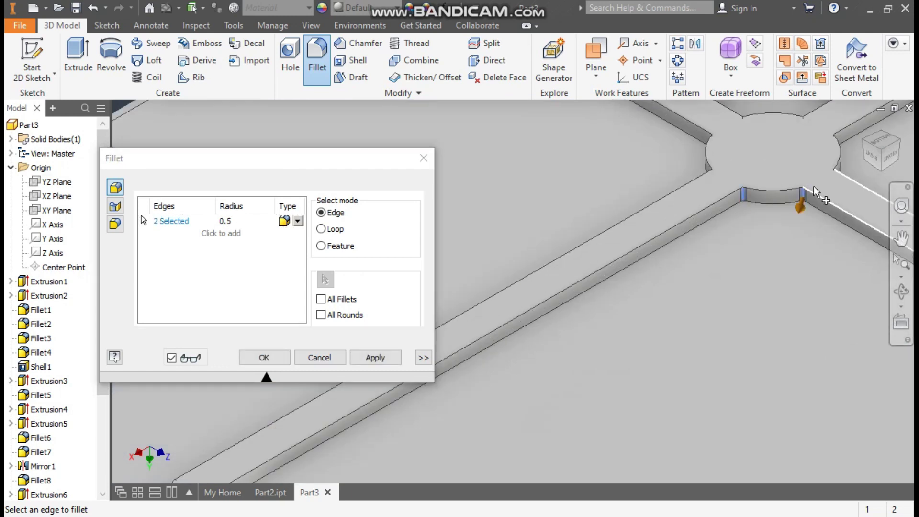
Select the rest of the eight vertical hub edges and apply the 0.5 fillet
click(867, 144)
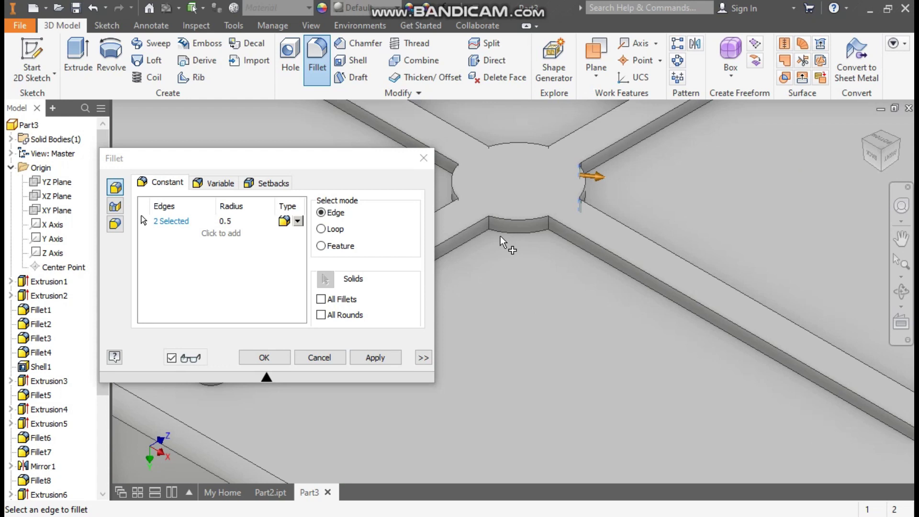
click(551, 229)
click(550, 224)
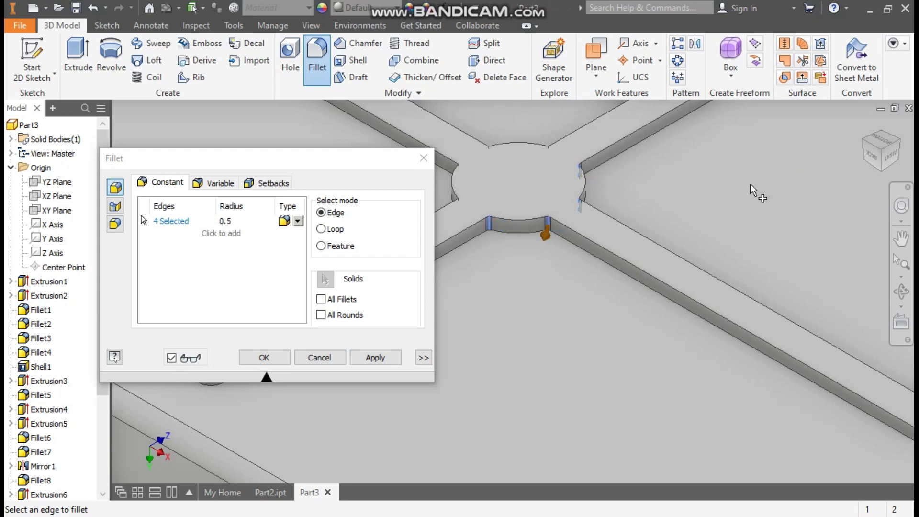
click(865, 142)
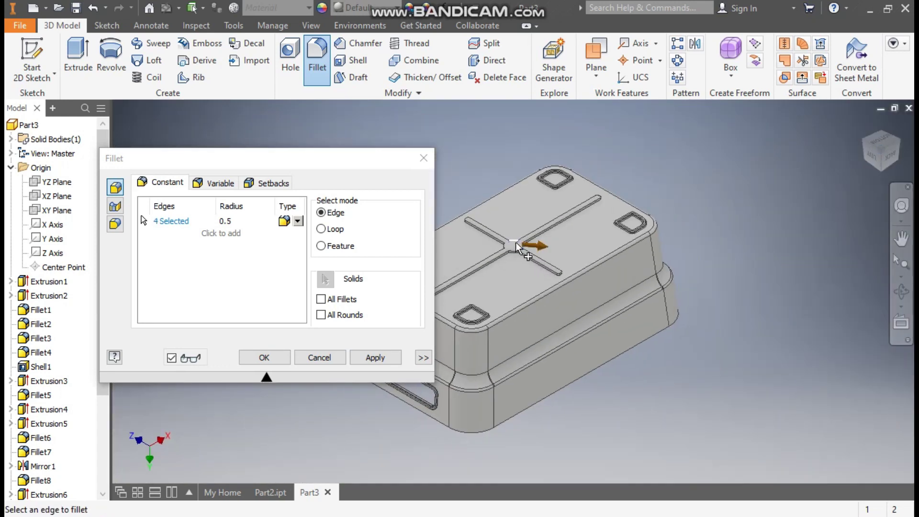
click(480, 289)
click(539, 287)
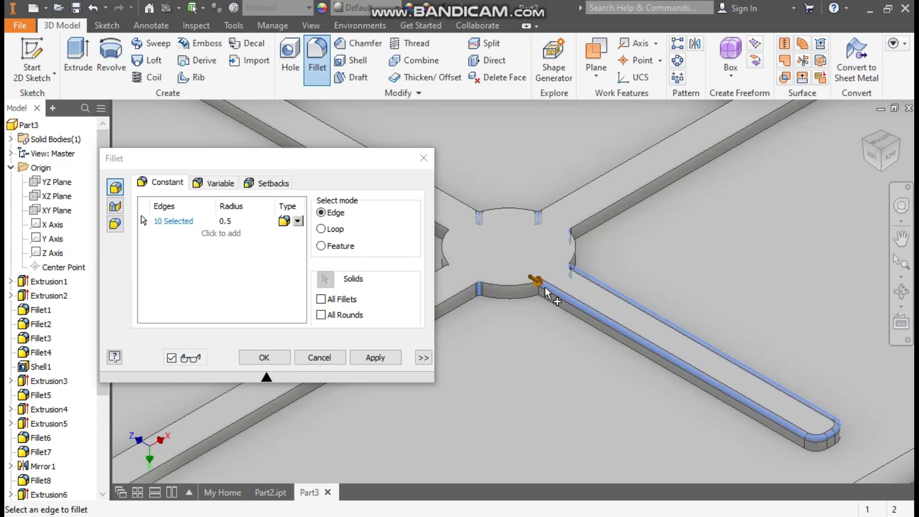
ctrl+click(551, 312)
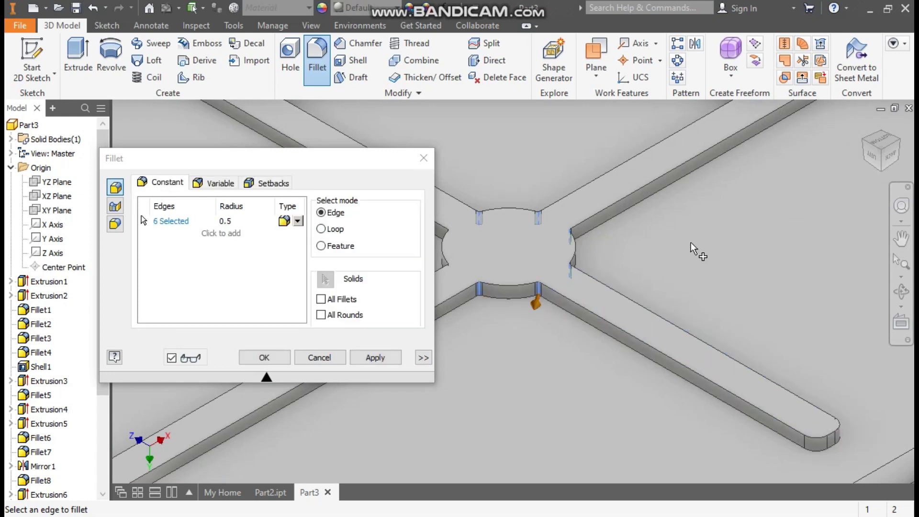
drag(872, 149, 807, 173)
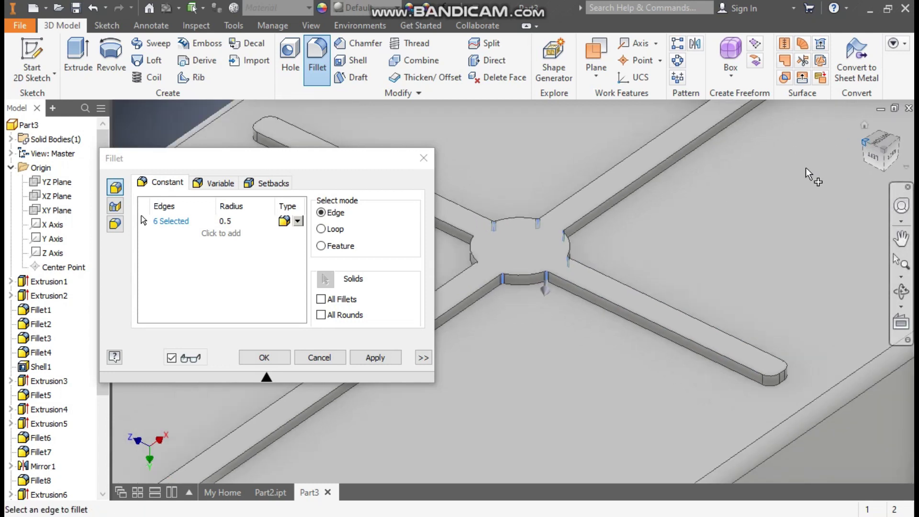
scroll(485, 261, up, 5)
click(477, 267)
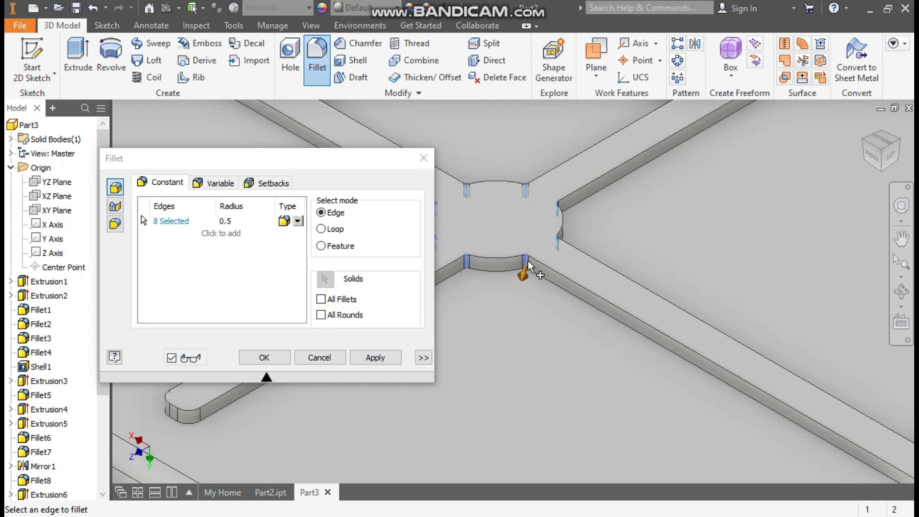
scroll(531, 270, down, 3)
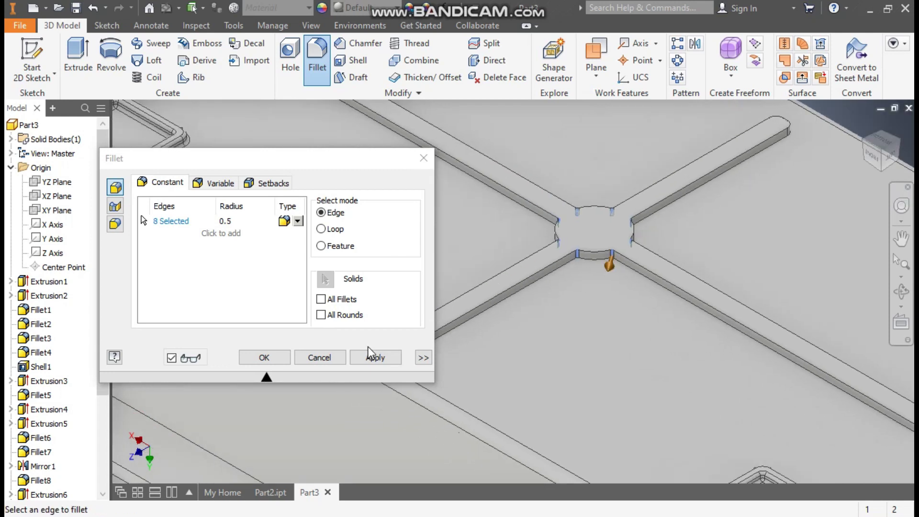
click(373, 358)
middle_drag(513, 365, 595, 304)
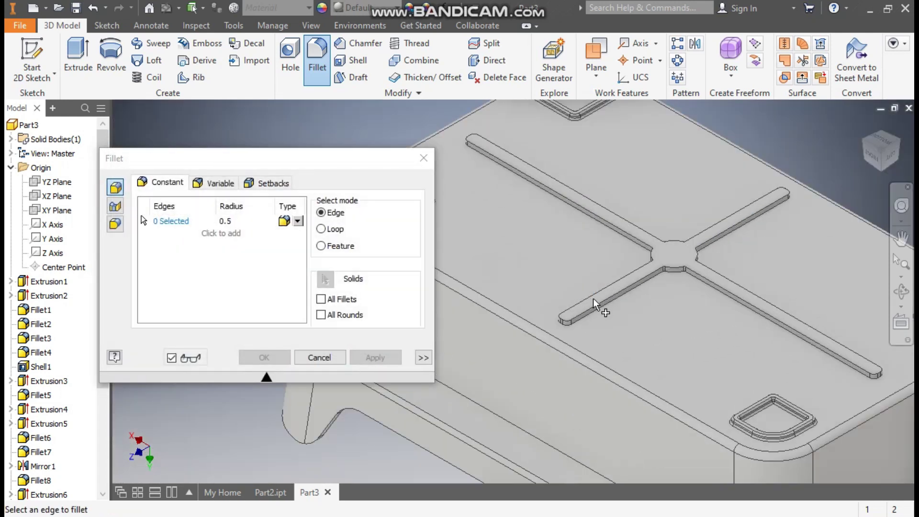
Fillet all 64 long outline edges of the cross rib at radius 0.5
click(607, 306)
scroll(673, 304, up, 2)
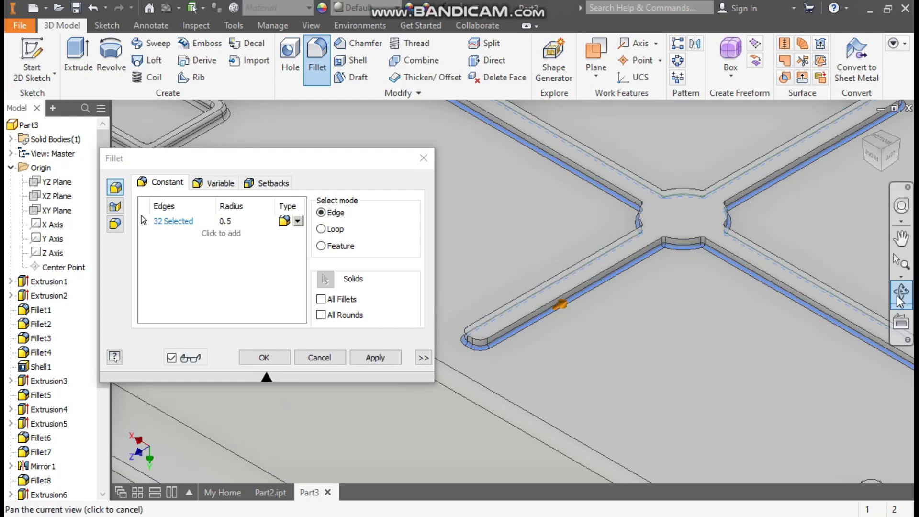
scroll(676, 282, down, 2)
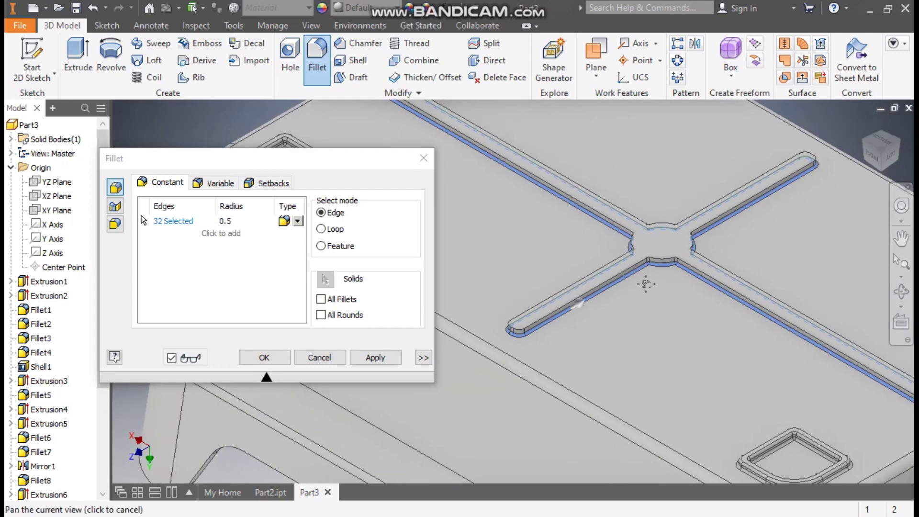
scroll(665, 265, up, 2)
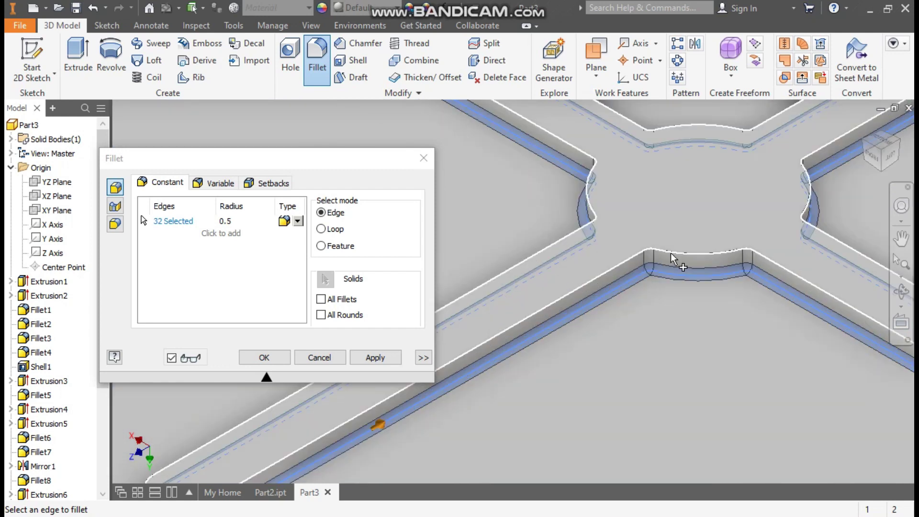
scroll(663, 259, down, 3)
middle_drag(668, 320, 546, 343)
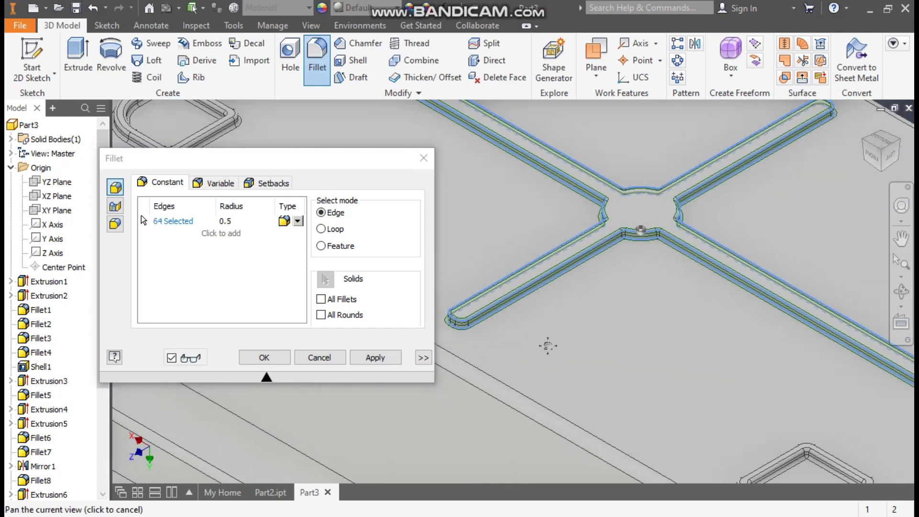
scroll(551, 354, down, 2)
click(265, 359)
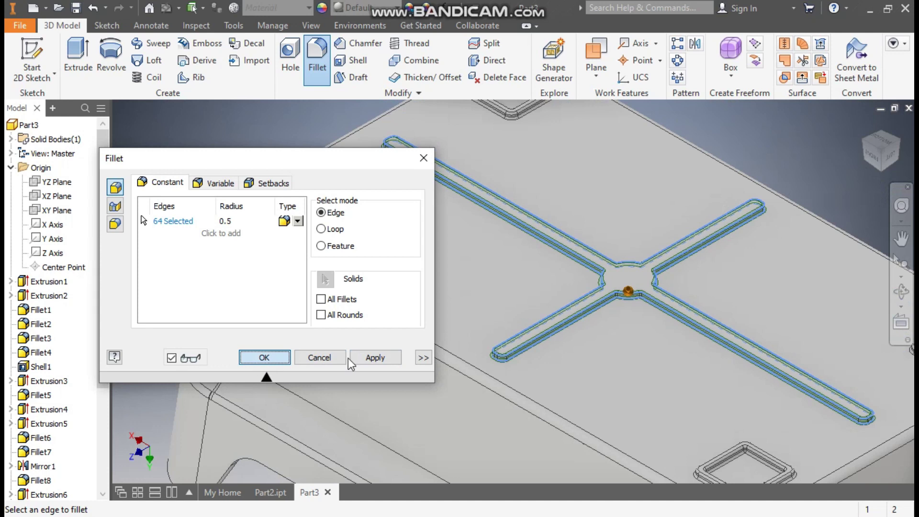
scroll(546, 355, up, 3)
Return to the home view, frame the tray's corner and handle opening, and start a Fillet
scroll(622, 322, down, 5)
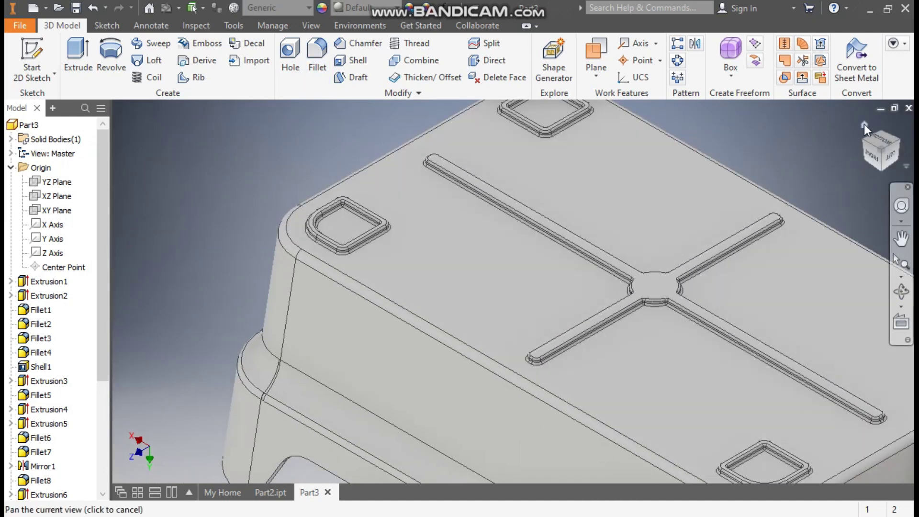
click(864, 124)
drag(841, 190, 851, 194)
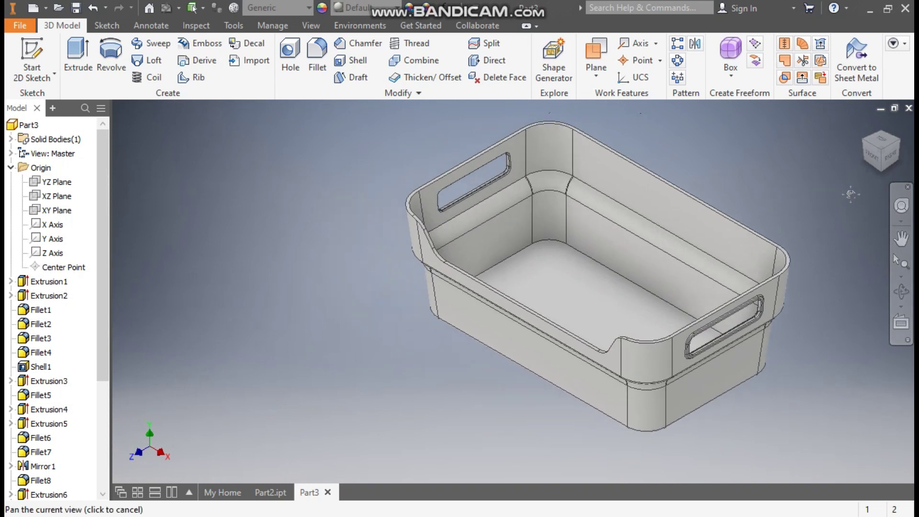
drag(729, 192, 698, 194)
key(Escape)
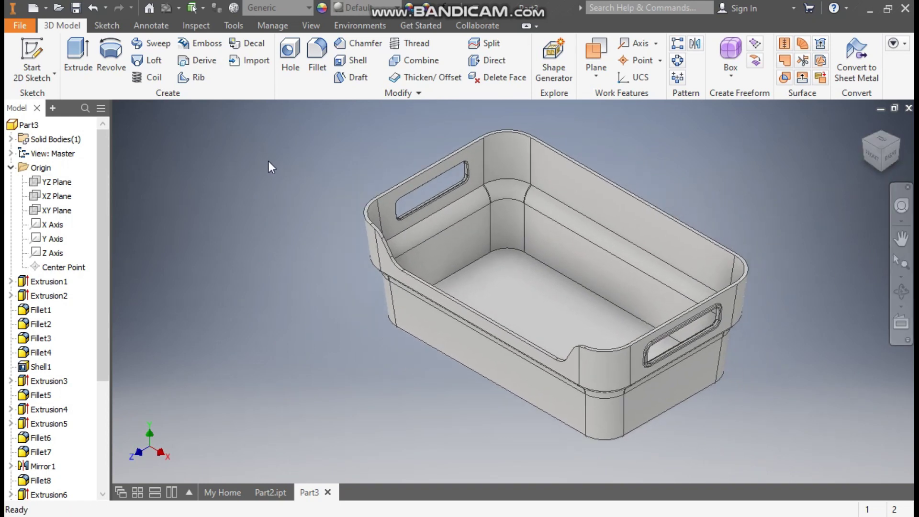
scroll(389, 239, up, 3)
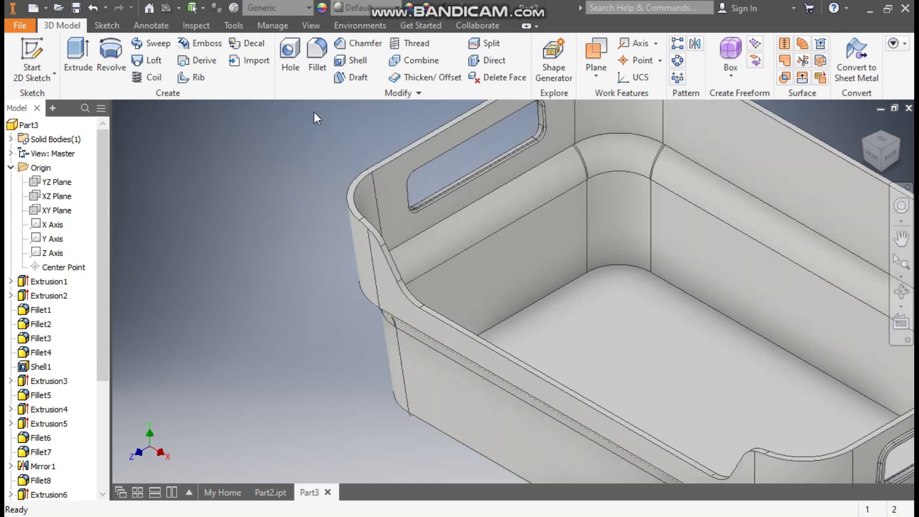
click(317, 53)
Fillet the handle opening's outer and inner rim edges at 0.5
middle_drag(573, 203, 625, 210)
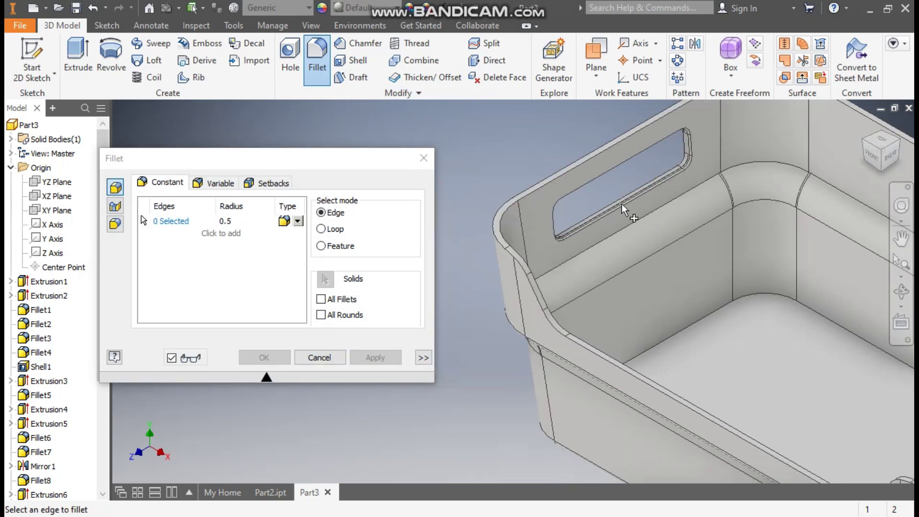
click(550, 175)
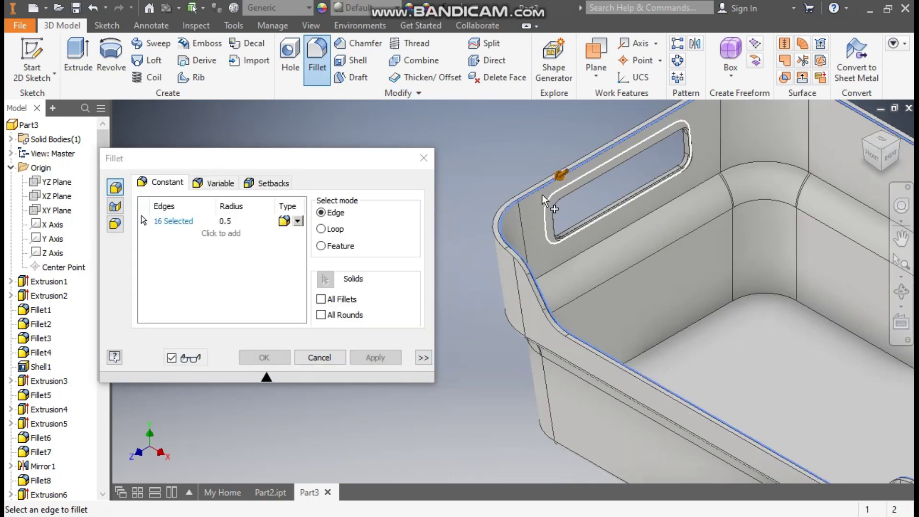
scroll(539, 185, up, 3)
click(540, 186)
scroll(540, 189, down, 3)
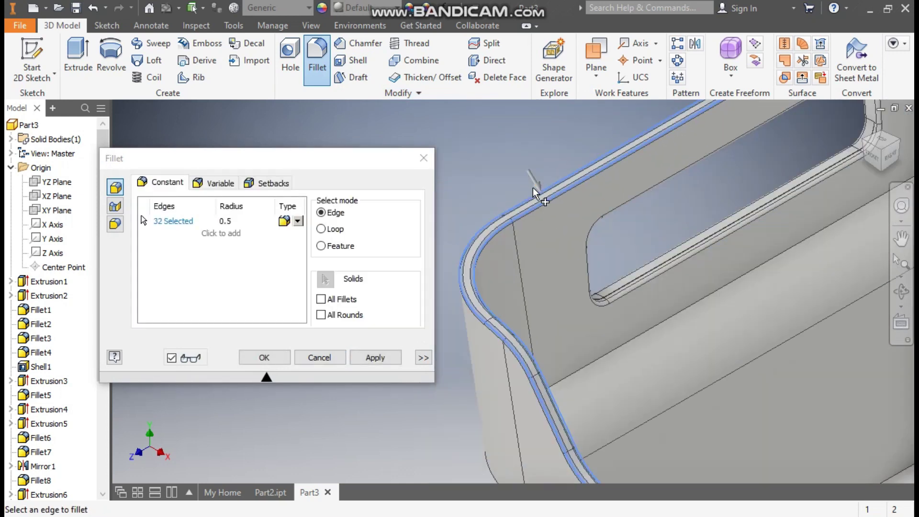
click(395, 358)
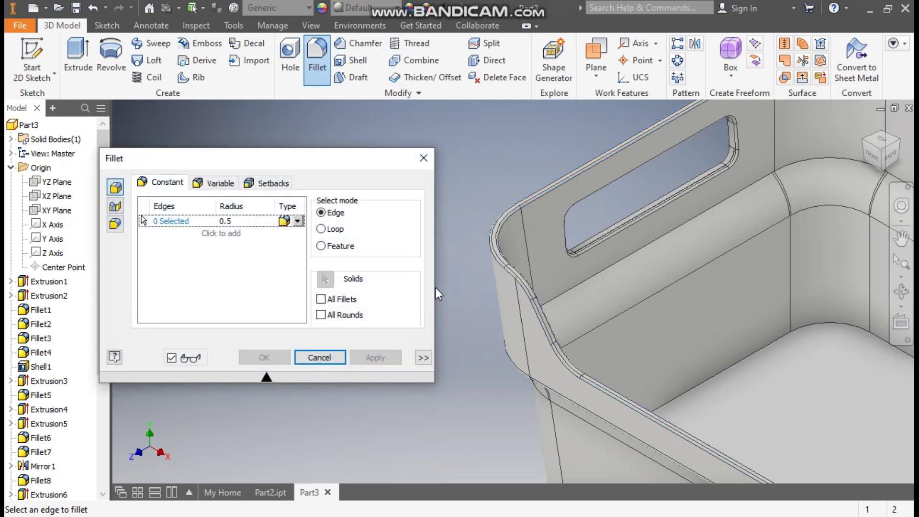
Round the tray floor's inner edge with a radius 2 fillet
middle_drag(741, 341, 537, 360)
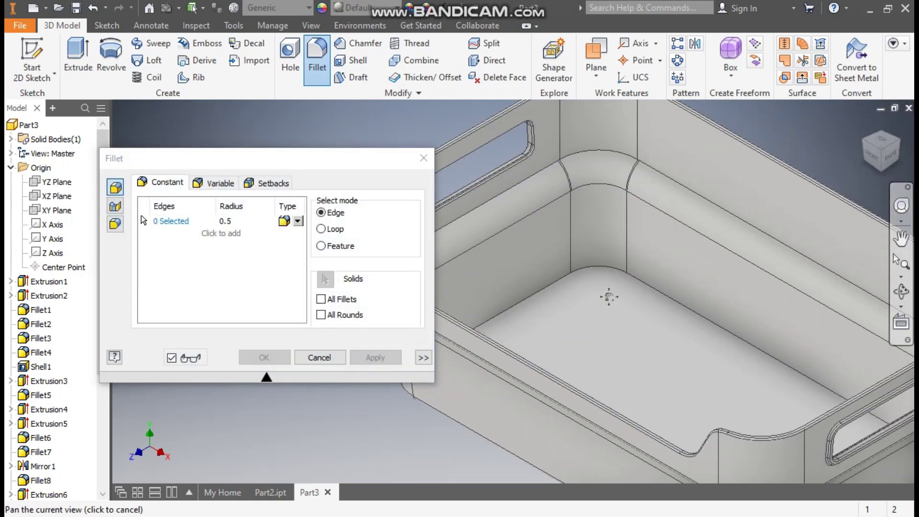
click(224, 220)
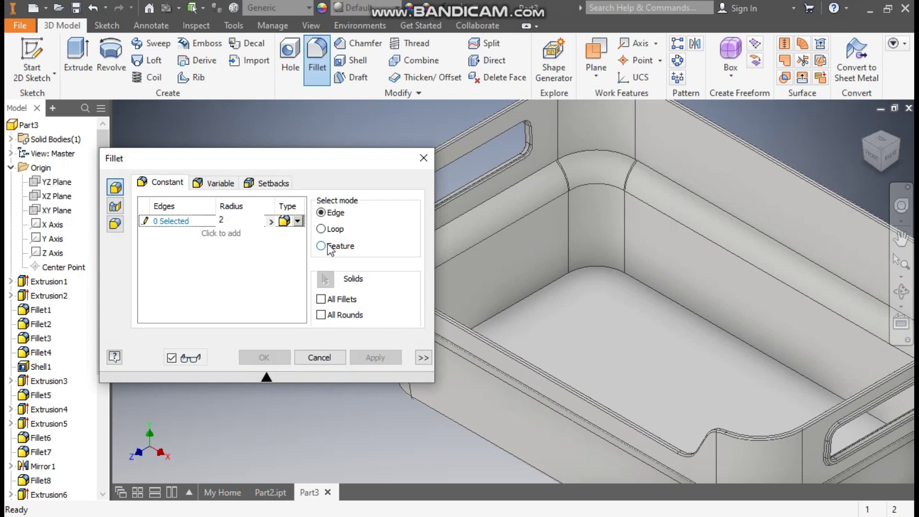
text(2)
click(544, 286)
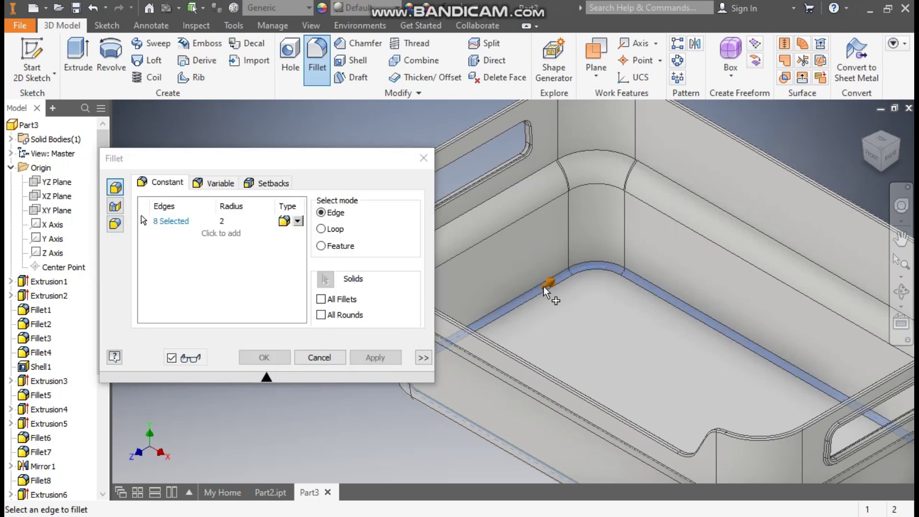
click(264, 358)
scroll(535, 261, down, 5)
scroll(630, 288, up, 2)
middle_drag(631, 288, 476, 267)
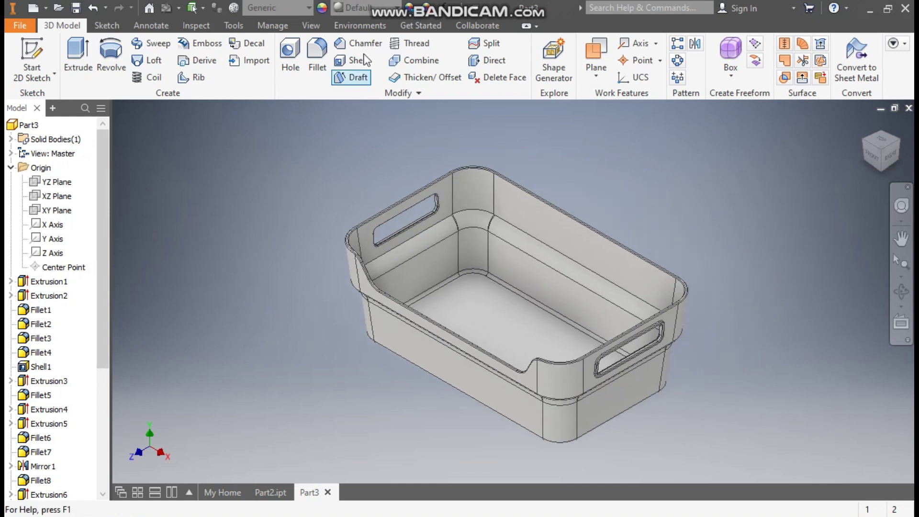
Color the entire storage tray Yellow using the Quick Access Toolbar appearance list
click(364, 8)
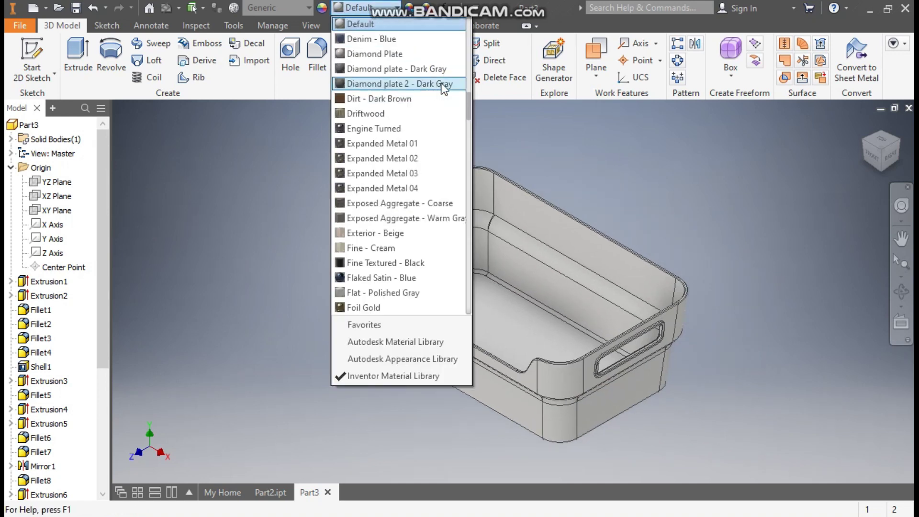
drag(473, 104, 470, 295)
scroll(469, 297, down, 3)
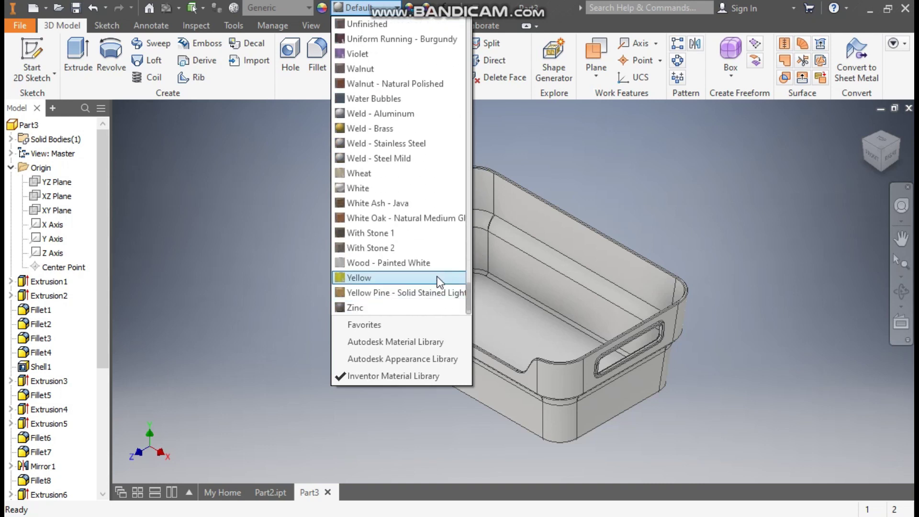
click(364, 249)
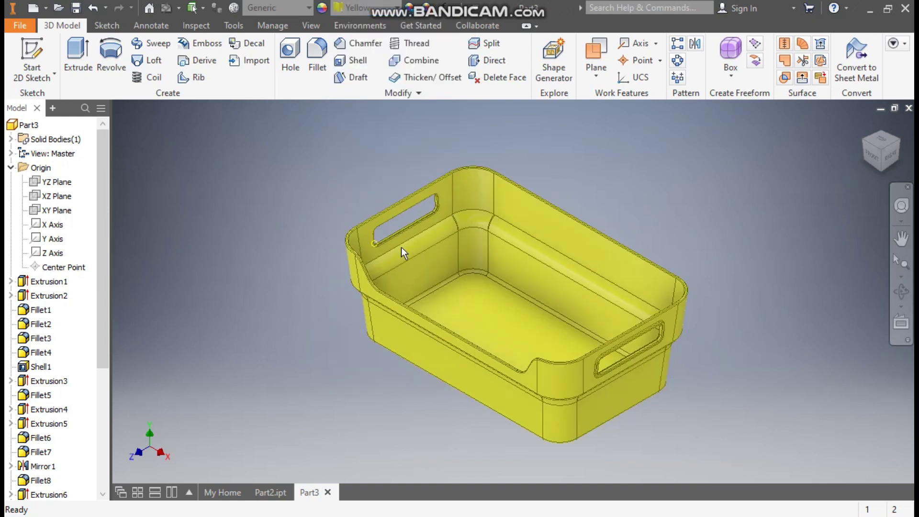
scroll(709, 230, up, 2)
drag(738, 216, 709, 226)
scroll(543, 236, down, 1)
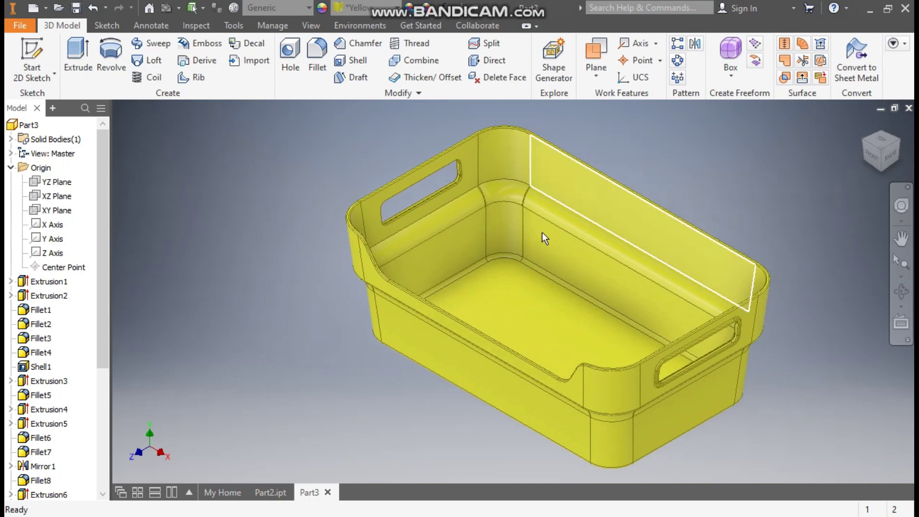